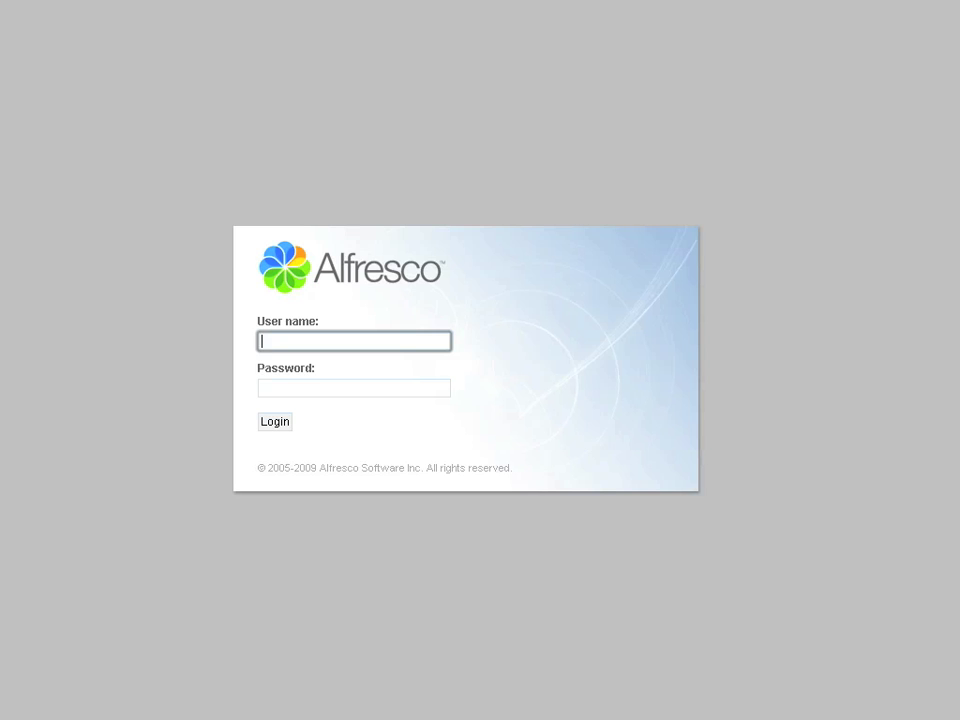
- Log in to Alfresco Share by entering the user name and password
{"action": "key", "text": "Tab"}
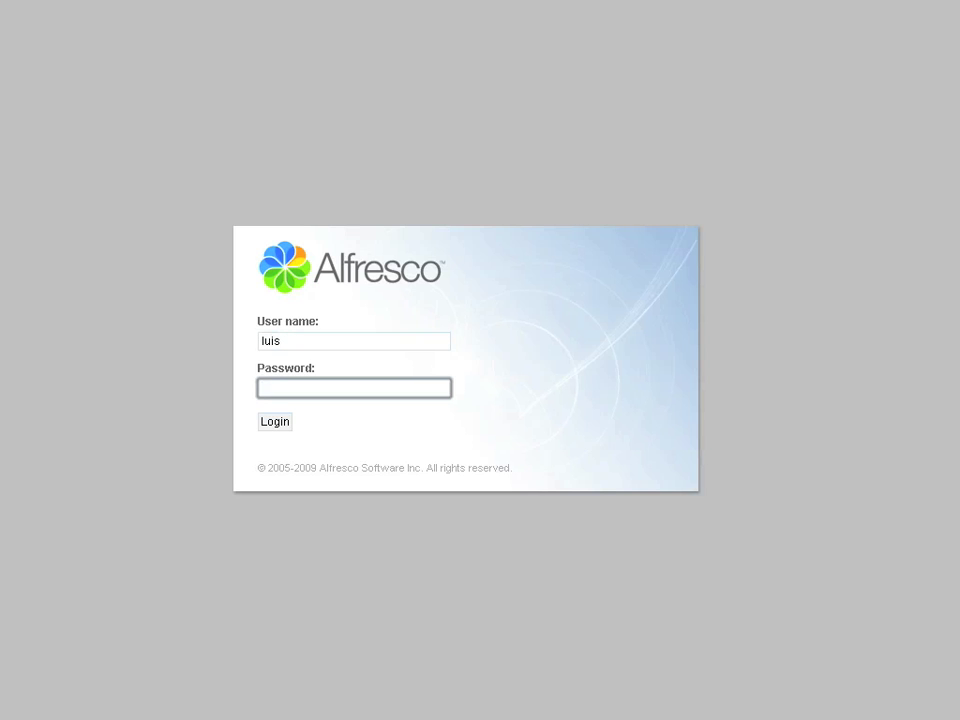
{"action": "key", "text": "Return"}
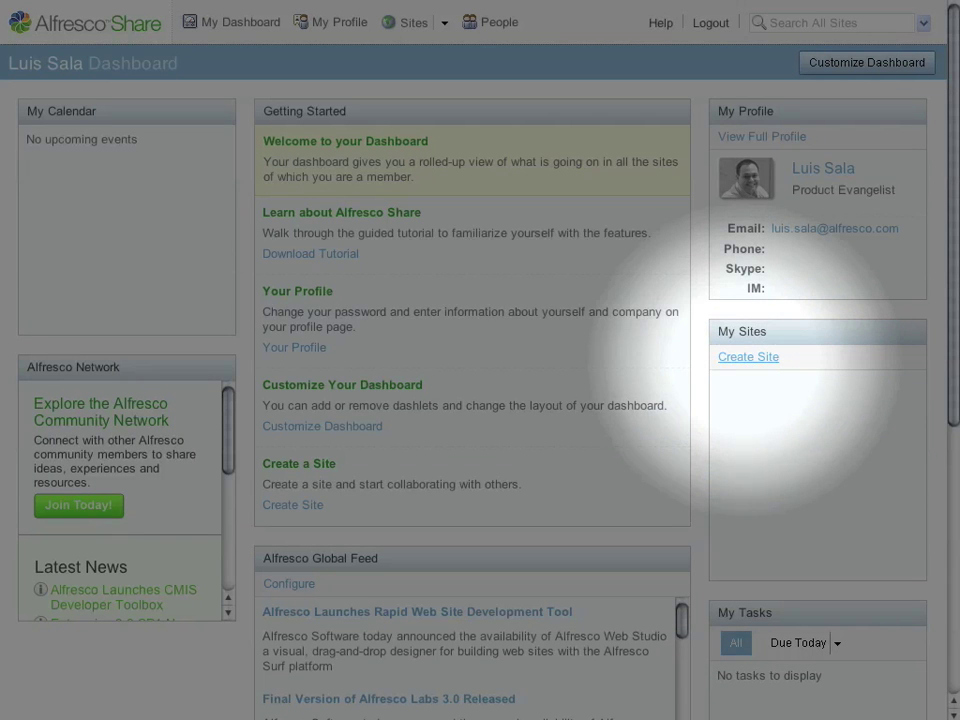
- Create a public site named 'ACME Implementation Project' with URL name 'acme'
{"action": "left_click", "coordinate": [745, 357]}
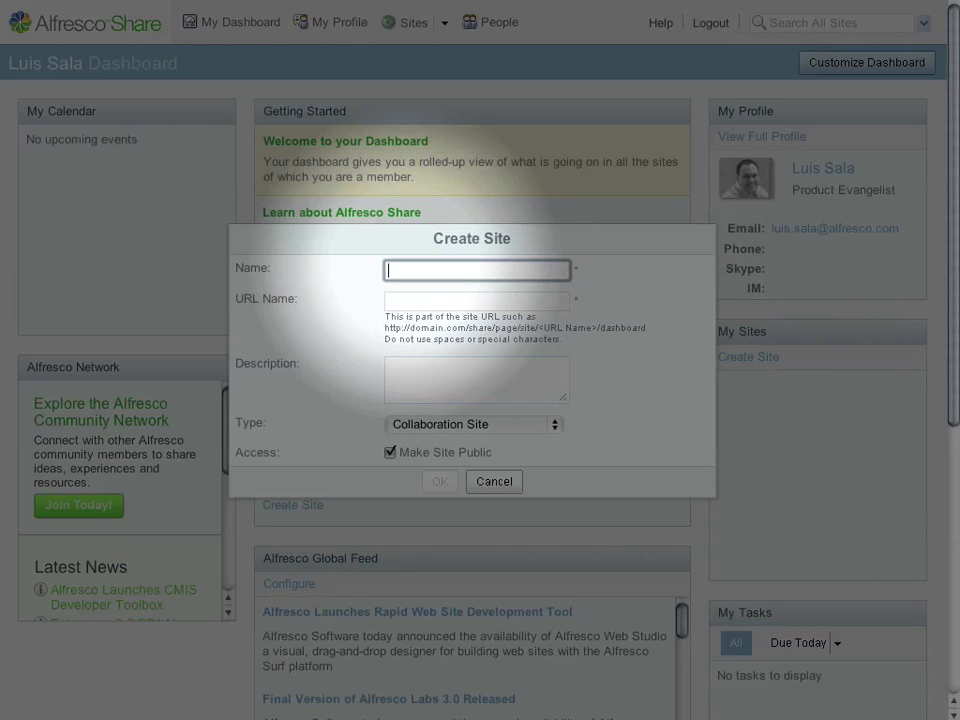
{"action": "type", "text": "ACME Implemen"}
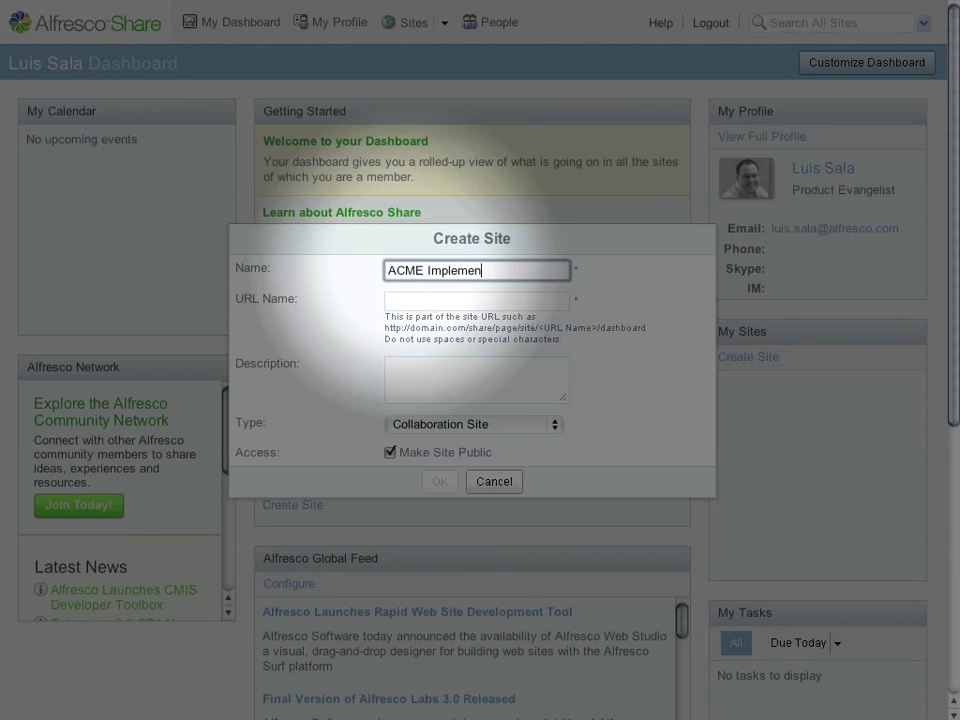
{"action": "type", "text": "tation Project"}
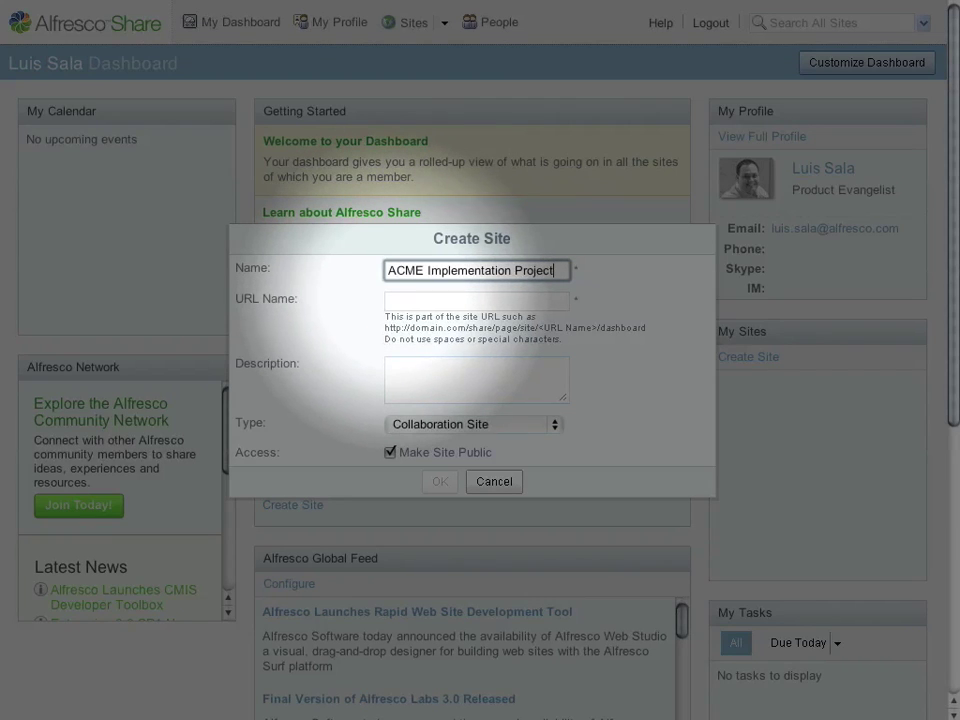
{"action": "left_click", "coordinate": [477, 301]}
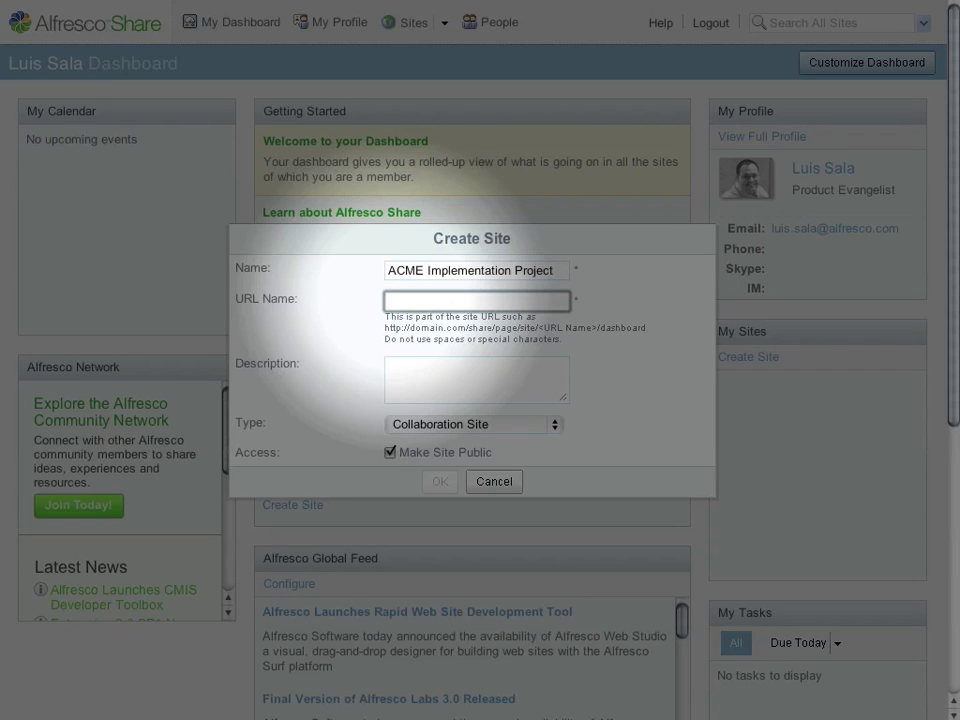
{"action": "type", "text": "acme"}
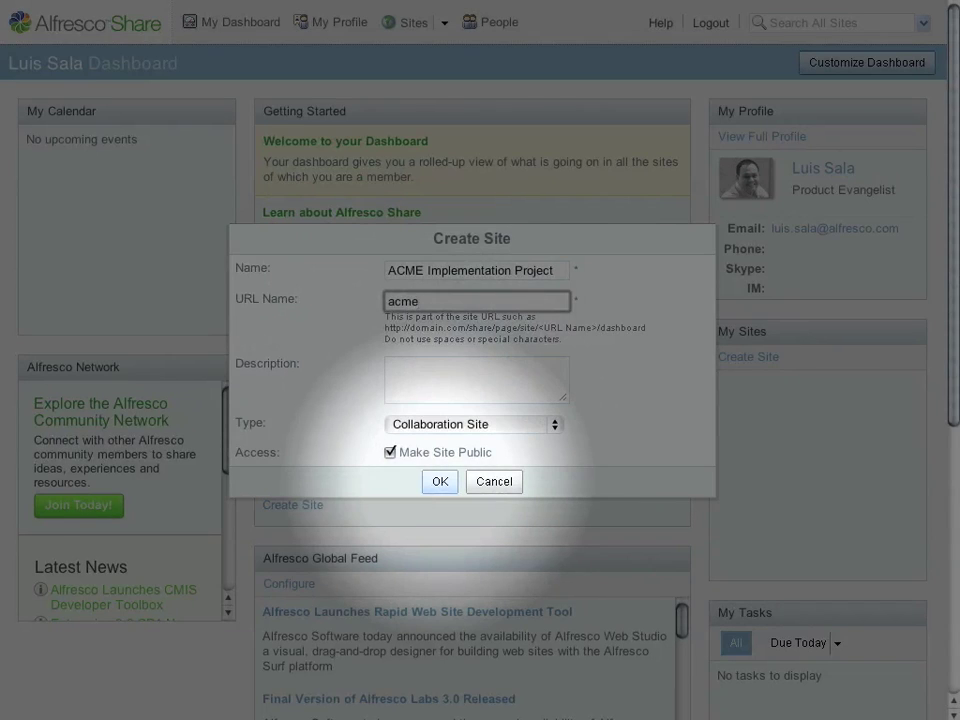
{"action": "left_click", "coordinate": [440, 481]}
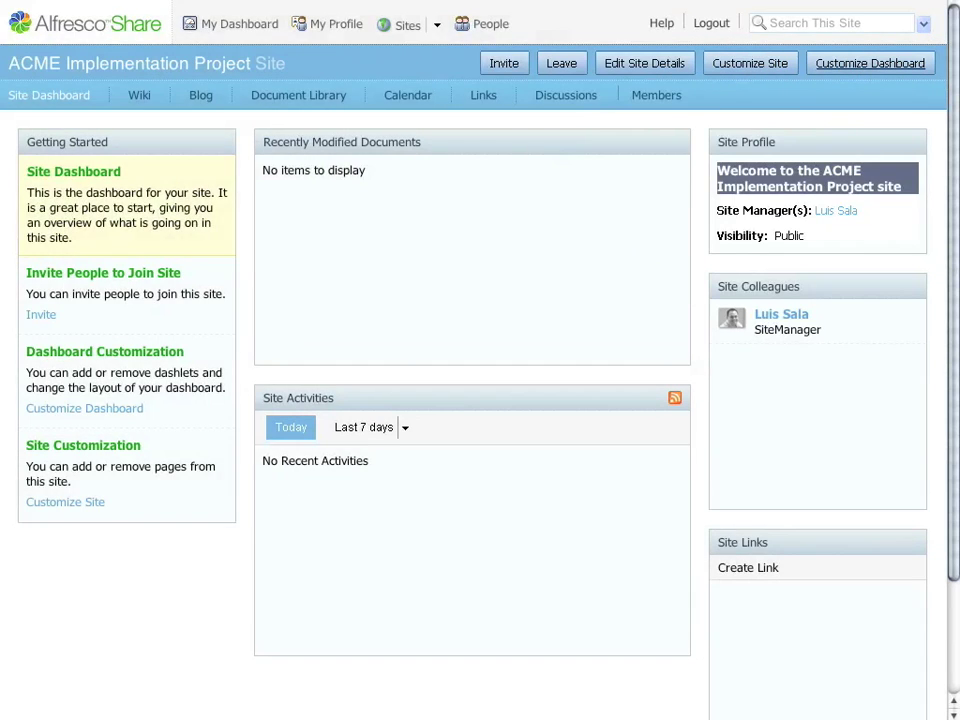
- Change the site dashboard layout to 'Two columns: narrow left, wide right'
{"action": "left_click", "coordinate": [870, 63]}
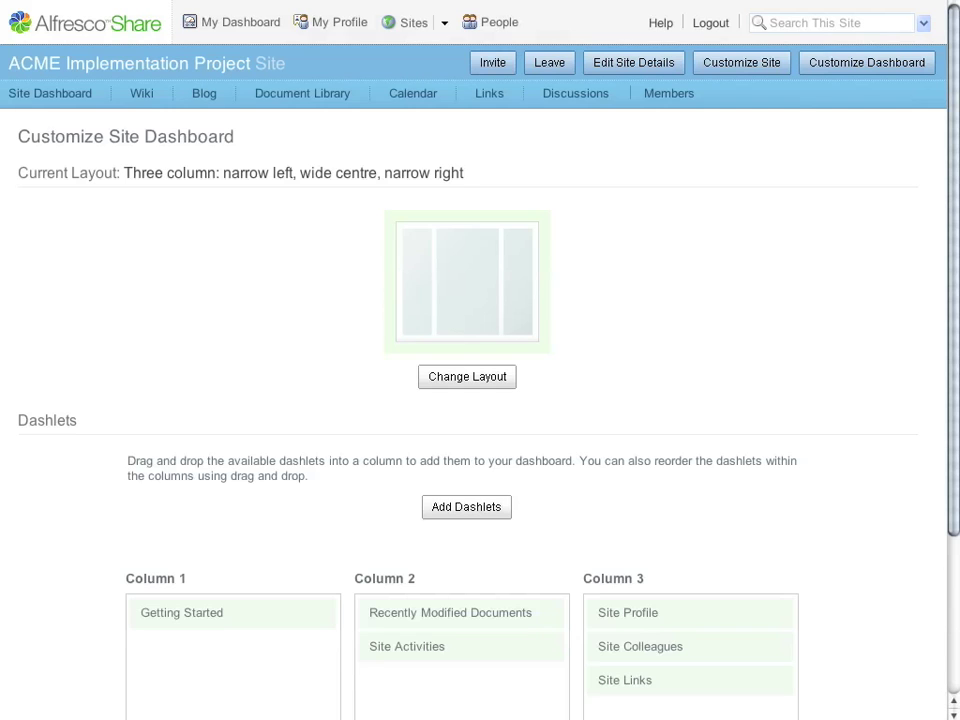
{"action": "scroll", "coordinate": [480, 400], "scroll_direction": "down", "scroll_amount": 4}
{"action": "left_click", "coordinate": [467, 376]}
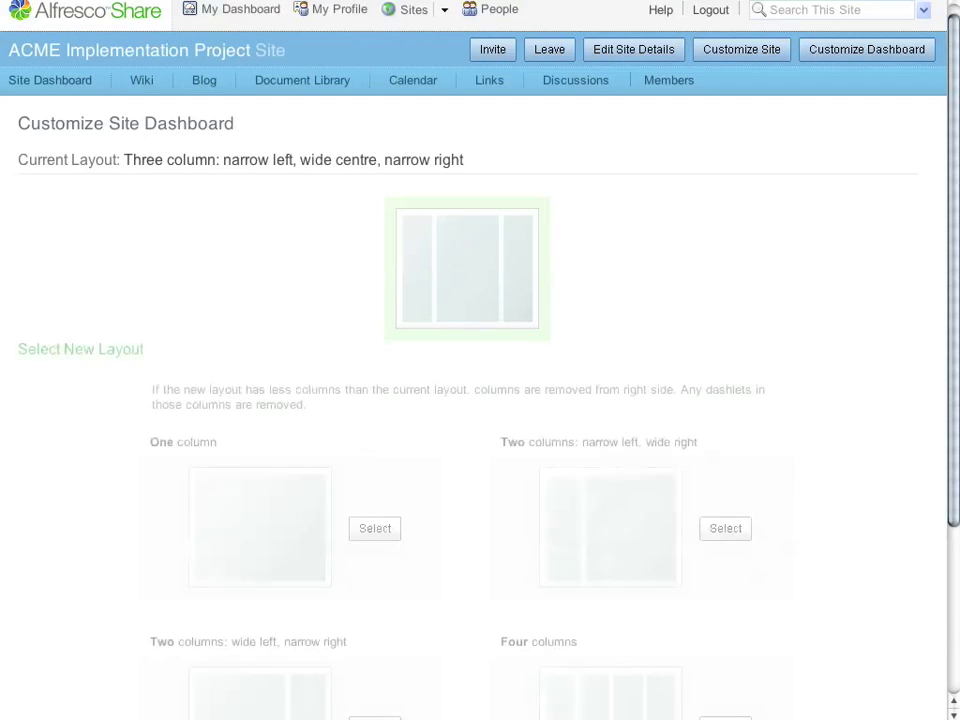
{"action": "scroll", "coordinate": [480, 400], "scroll_direction": "down", "scroll_amount": 3}
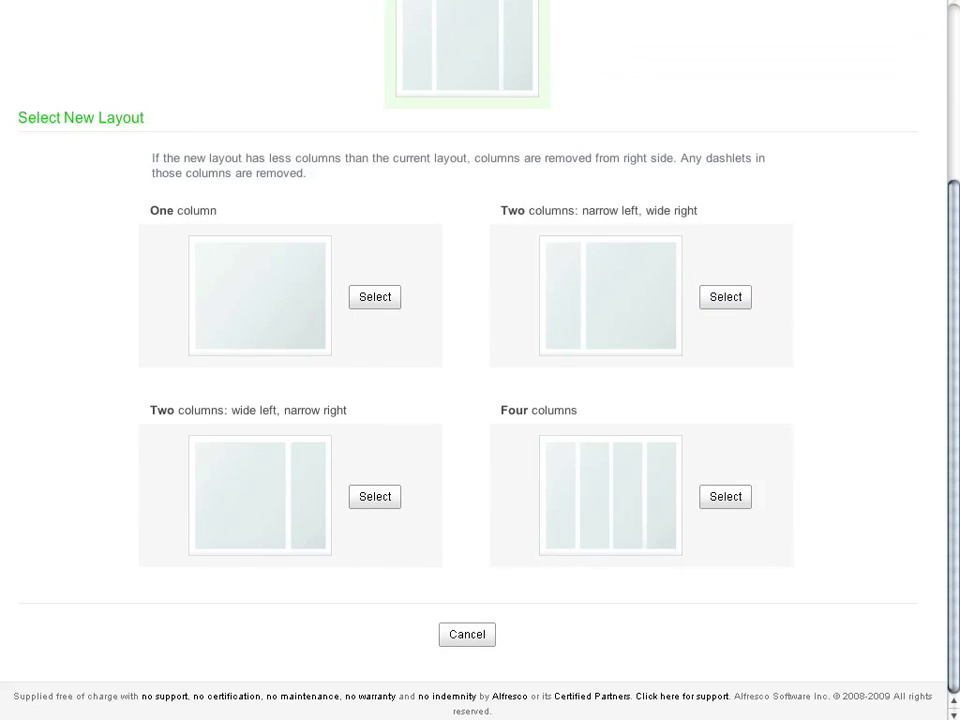
{"action": "left_click", "coordinate": [725, 296]}
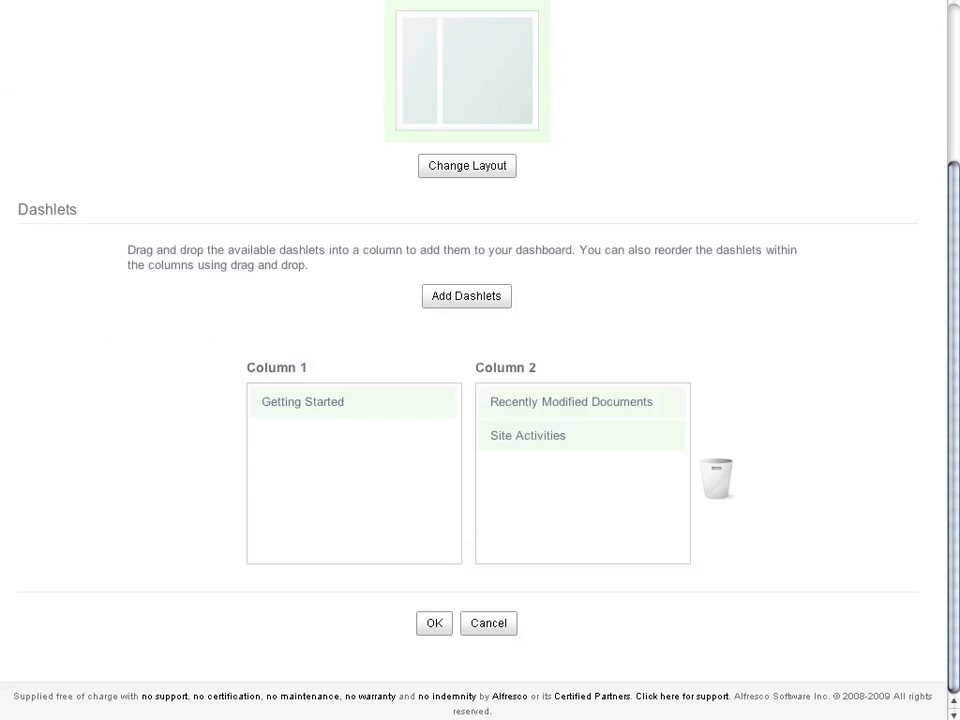
- Add Site Wiki, Site Profile, Site Calendar and Site Colleagues dashlets, remove Site Activities, and save
{"action": "left_click", "coordinate": [466, 296]}
{"action": "scroll", "coordinate": [480, 400], "scroll_direction": "down", "scroll_amount": 3}
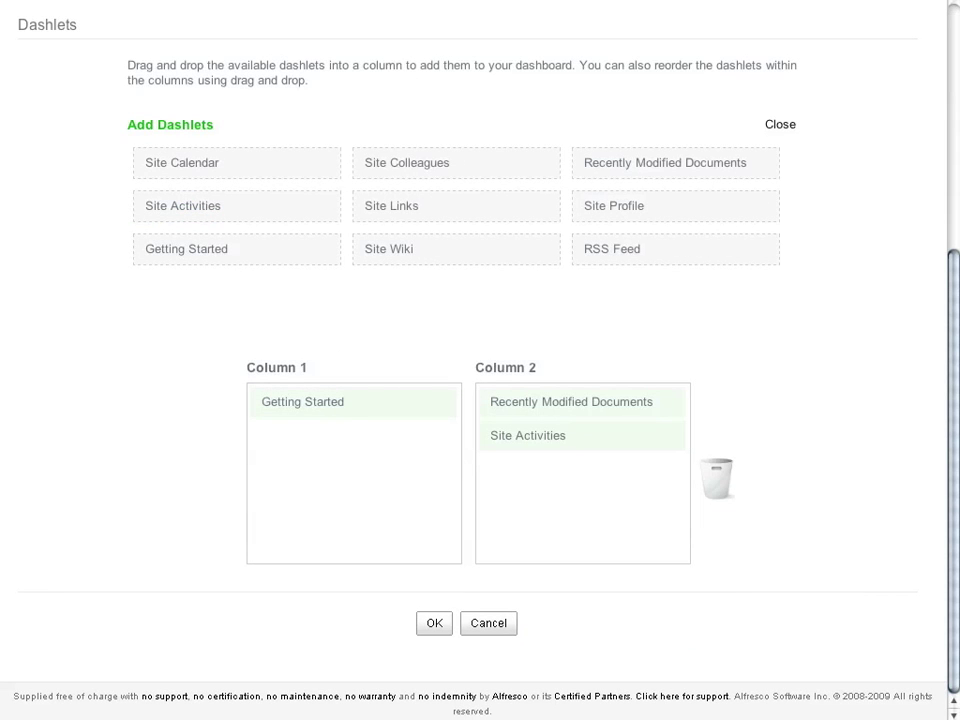
{"action": "left_click_drag", "start_coordinate": [389, 248], "coordinate": [530, 398]}
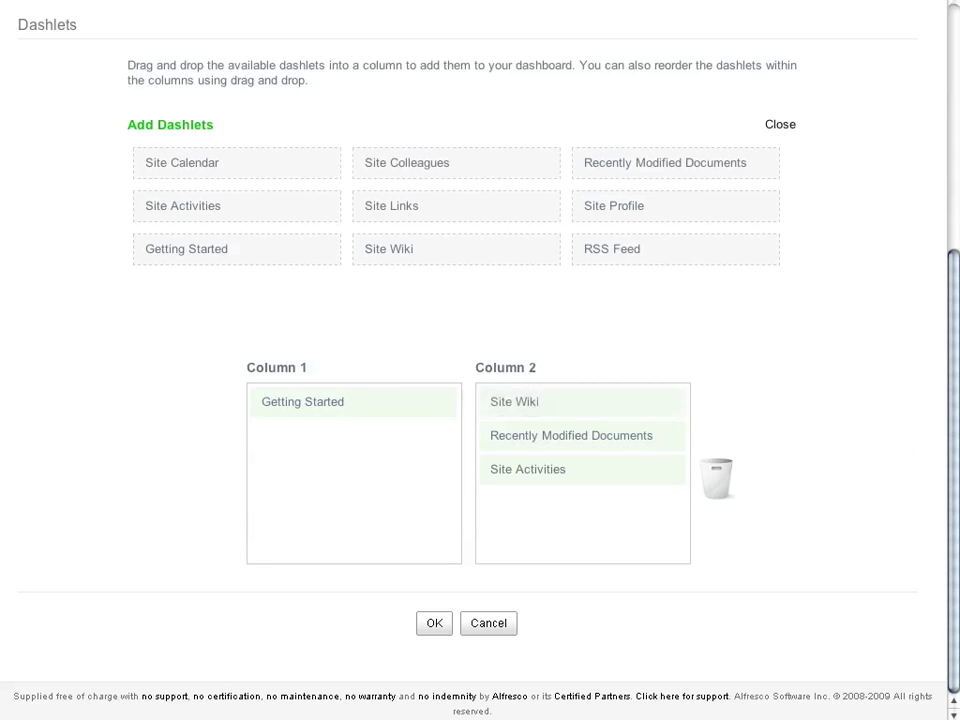
{"action": "left_click_drag", "start_coordinate": [182, 205], "coordinate": [353, 436]}
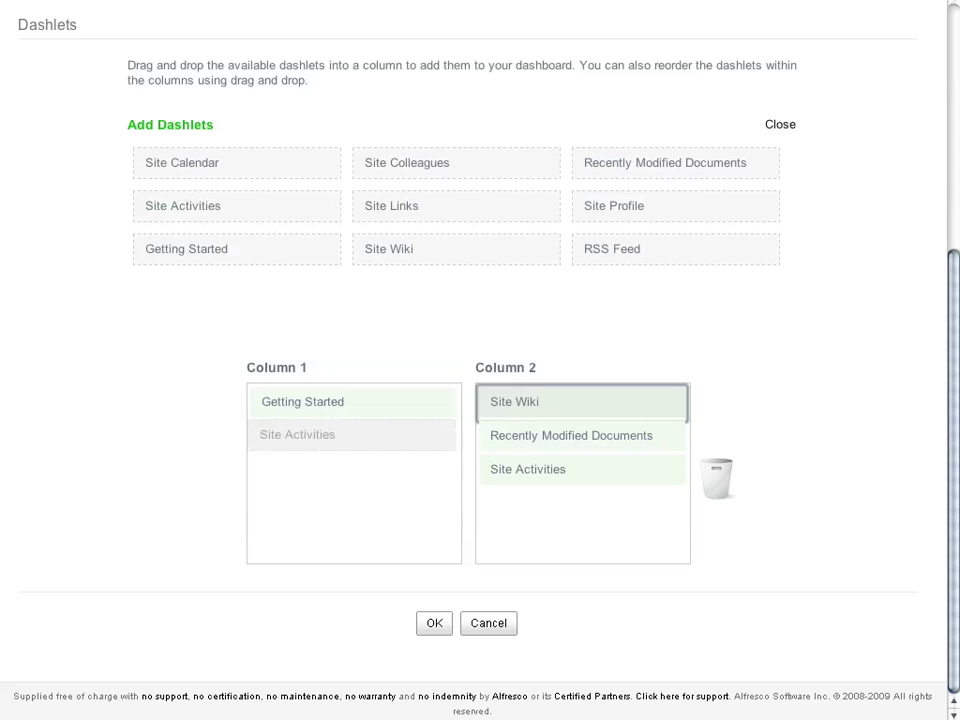
{"action": "left_click_drag", "start_coordinate": [182, 162], "coordinate": [313, 430]}
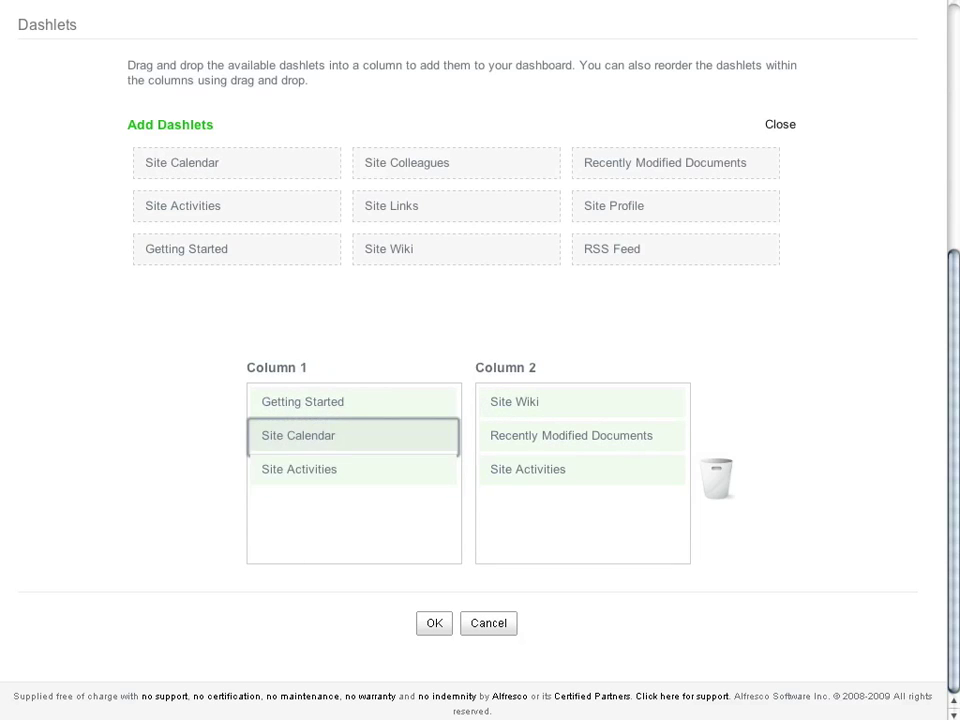
{"action": "left_click_drag", "start_coordinate": [614, 205], "coordinate": [531, 396]}
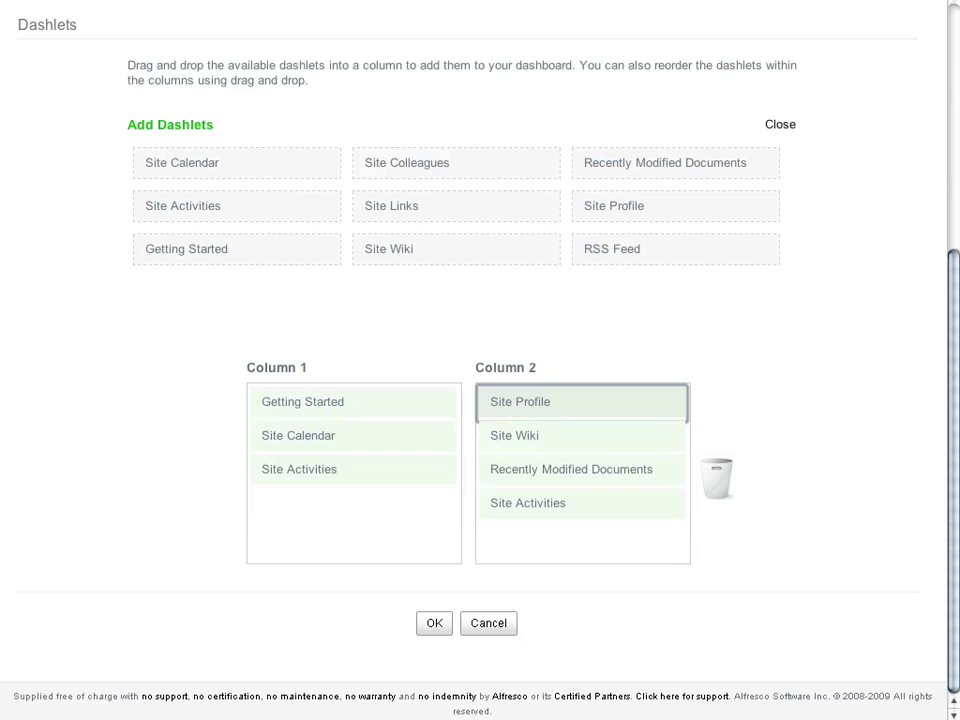
{"action": "left_click_drag", "start_coordinate": [456, 162], "coordinate": [355, 505]}
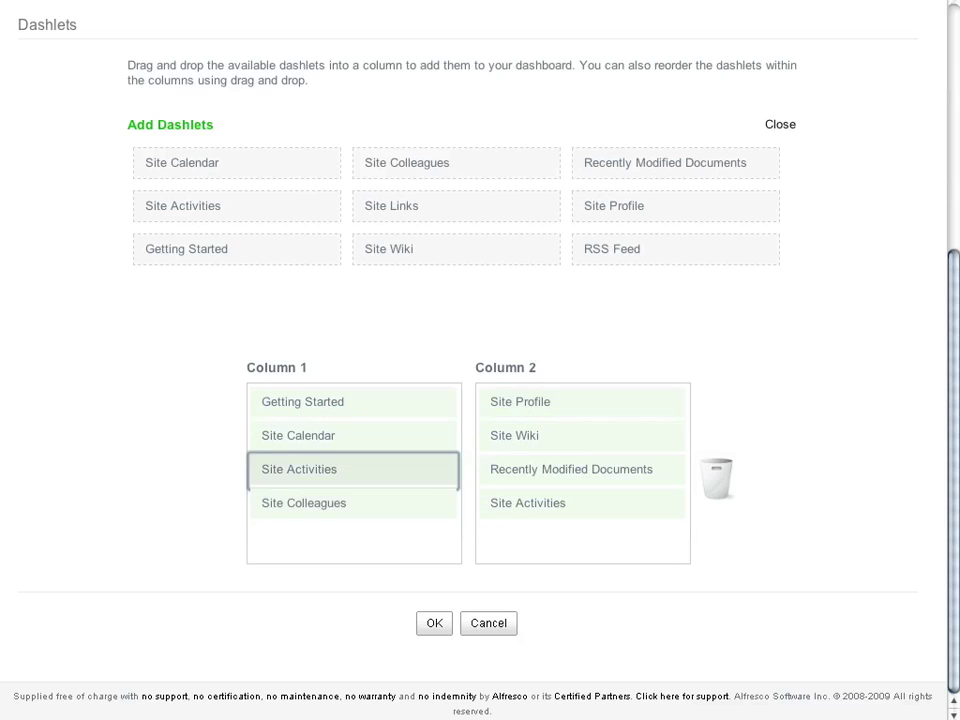
{"action": "left_click_drag", "start_coordinate": [353, 469], "coordinate": [717, 478]}
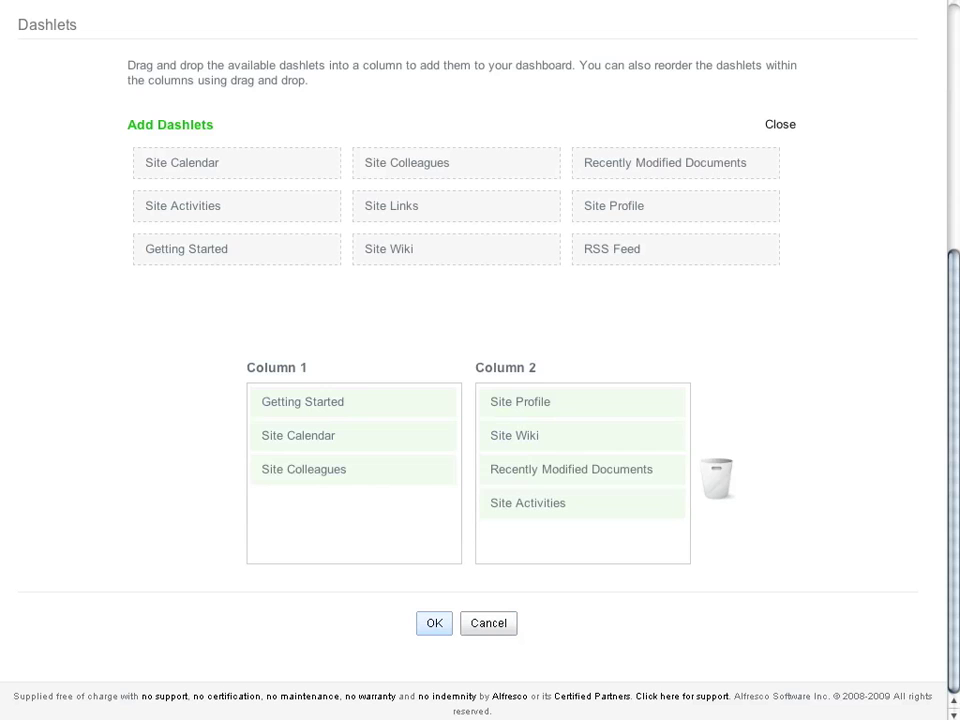
{"action": "left_click", "coordinate": [434, 623]}
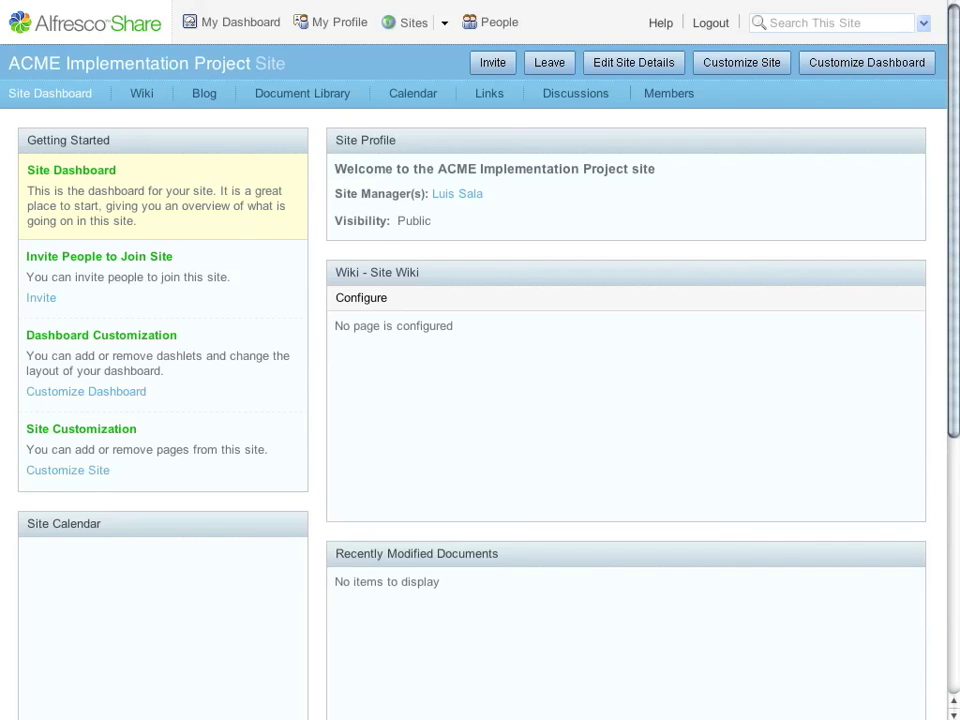
- Look over the new site dashboard, then go to the site wiki's Main Page
{"action": "scroll", "coordinate": [480, 400], "scroll_direction": "down", "scroll_amount": 5}
{"action": "scroll", "coordinate": [480, 400], "scroll_direction": "up", "scroll_amount": 8}
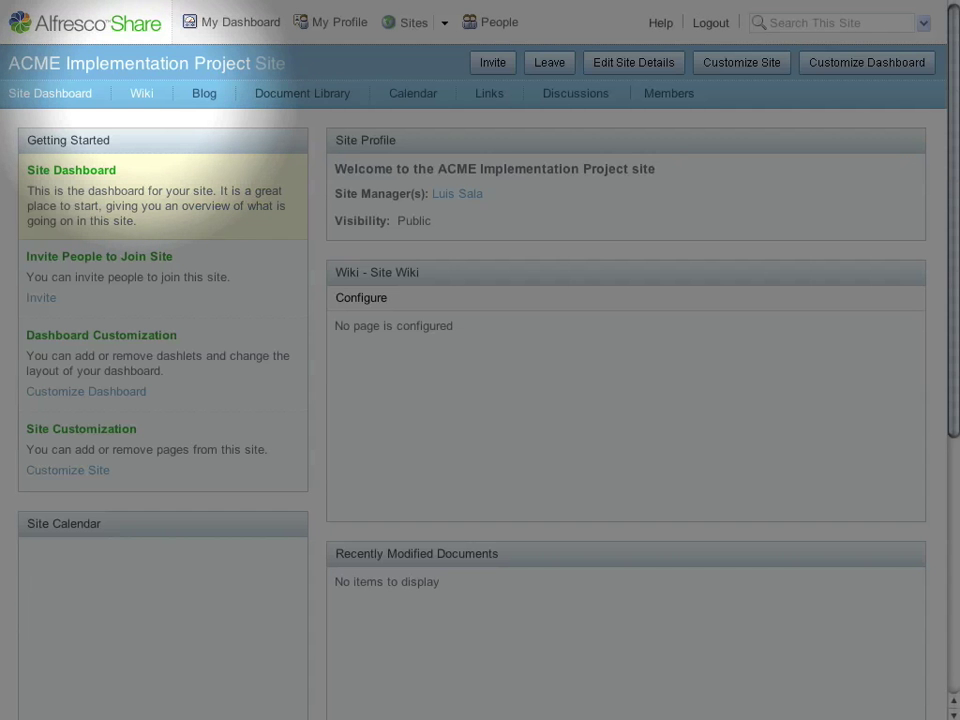
{"action": "left_click", "coordinate": [139, 93]}
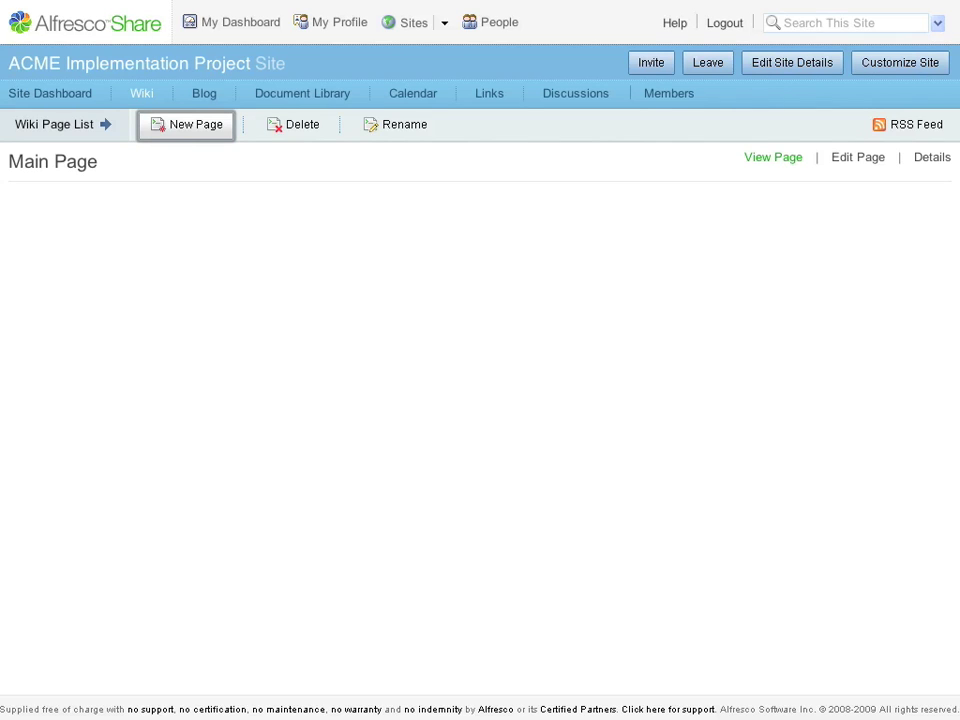
- Start a new wiki page titled 'Sample Page' and paste the sample Latin text into its body
{"action": "left_click", "coordinate": [186, 124]}
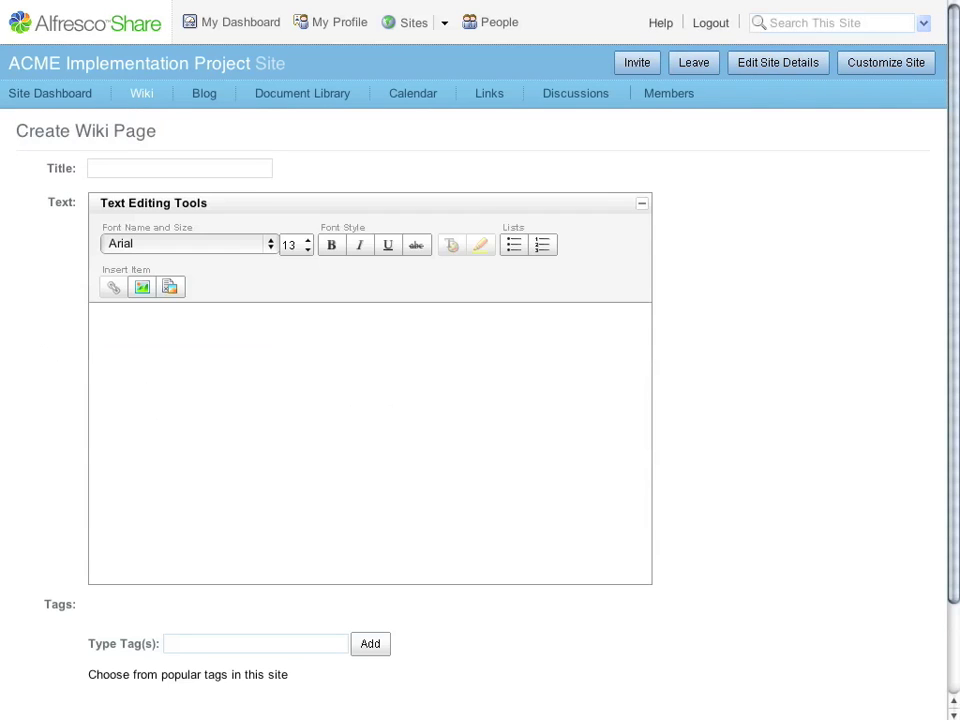
{"action": "type", "text": "Sample Page"}
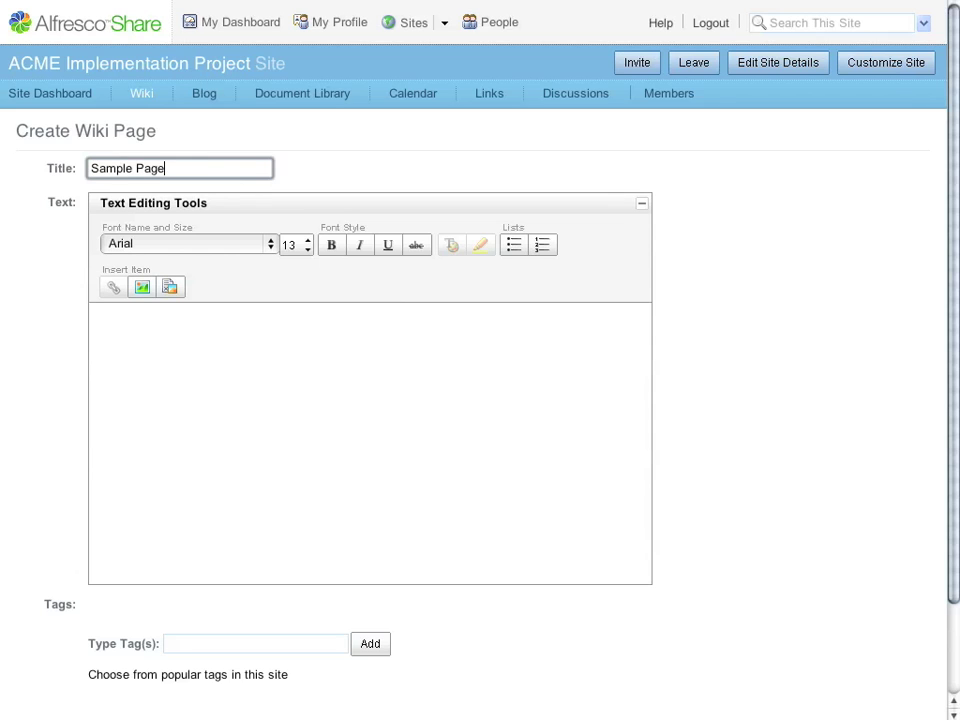
{"action": "left_click", "coordinate": [95, 315]}
{"action": "key", "text": "ctrl+v"}
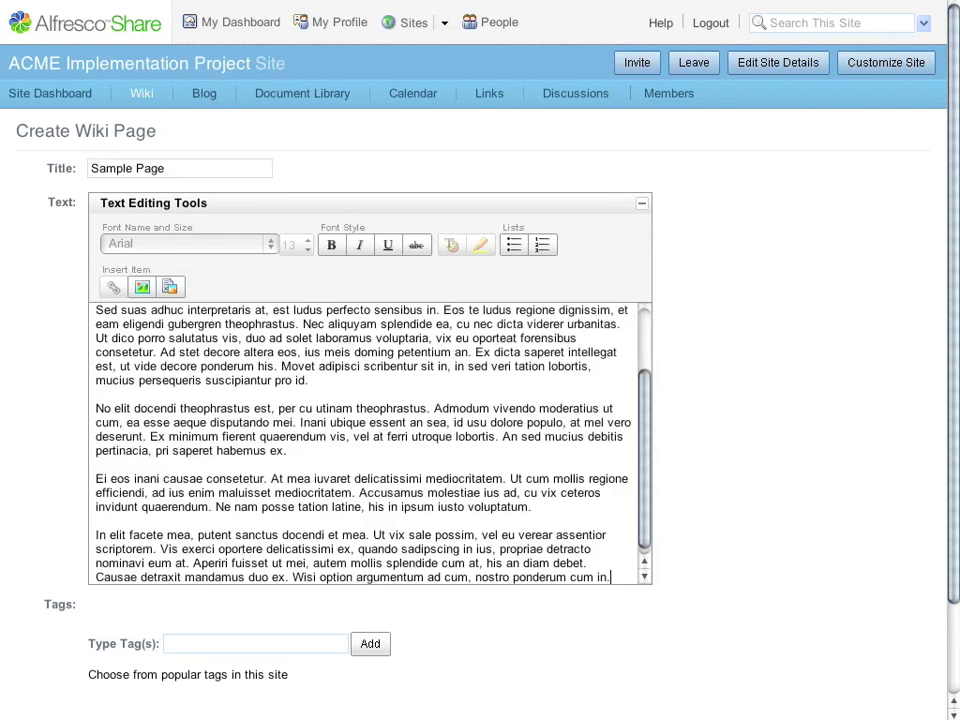
- Bold the opening words 'Lorem ipsum eam tritani' and enlarge the first paragraph's font
{"action": "scroll", "coordinate": [370, 440], "scroll_direction": "up", "scroll_amount": 2}
{"action": "left_click_drag", "start_coordinate": [95, 316], "coordinate": [227, 316]}
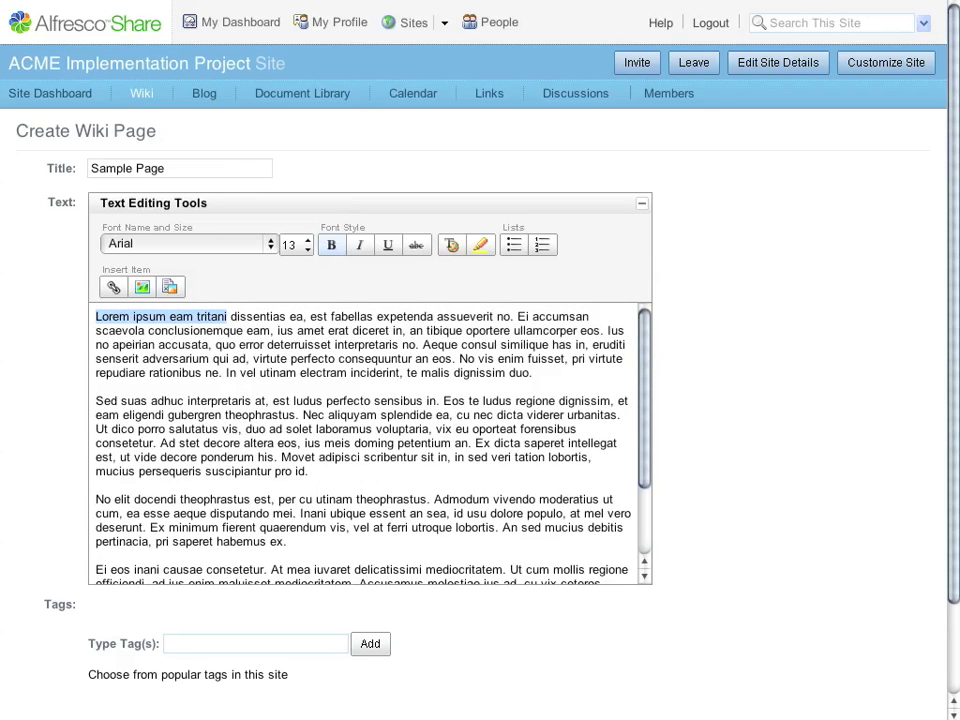
{"action": "key", "text": "ctrl+b"}
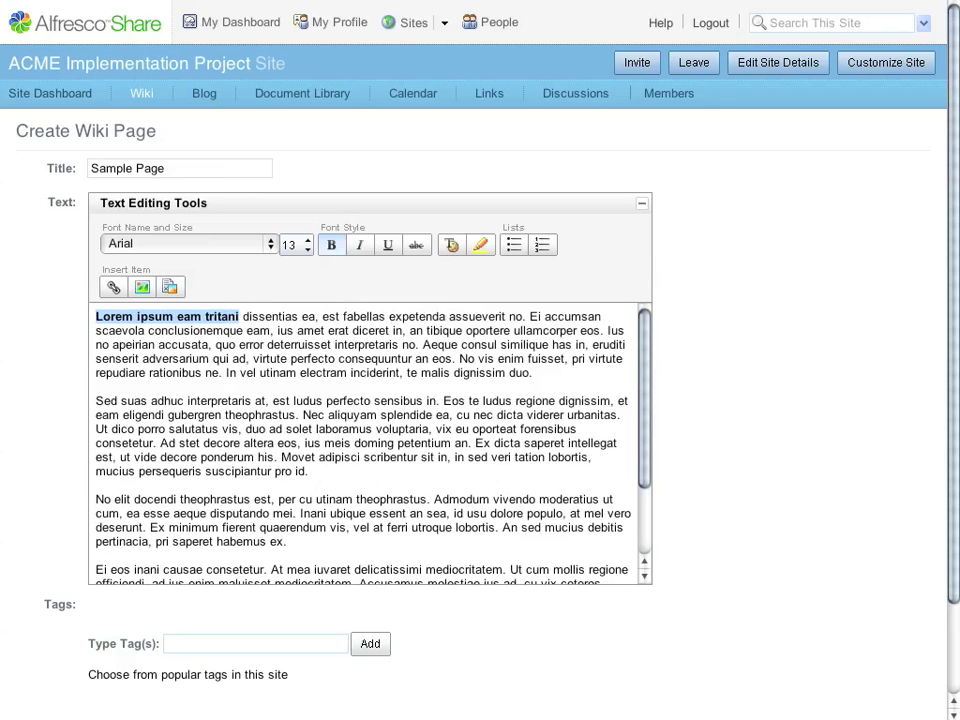
{"action": "key", "text": "shift+Down"}
{"action": "key", "text": "shift+Down"}
{"action": "key", "text": "shift+Down"}
{"action": "key", "text": "shift+Down"}
{"action": "key", "text": "shift+End"}
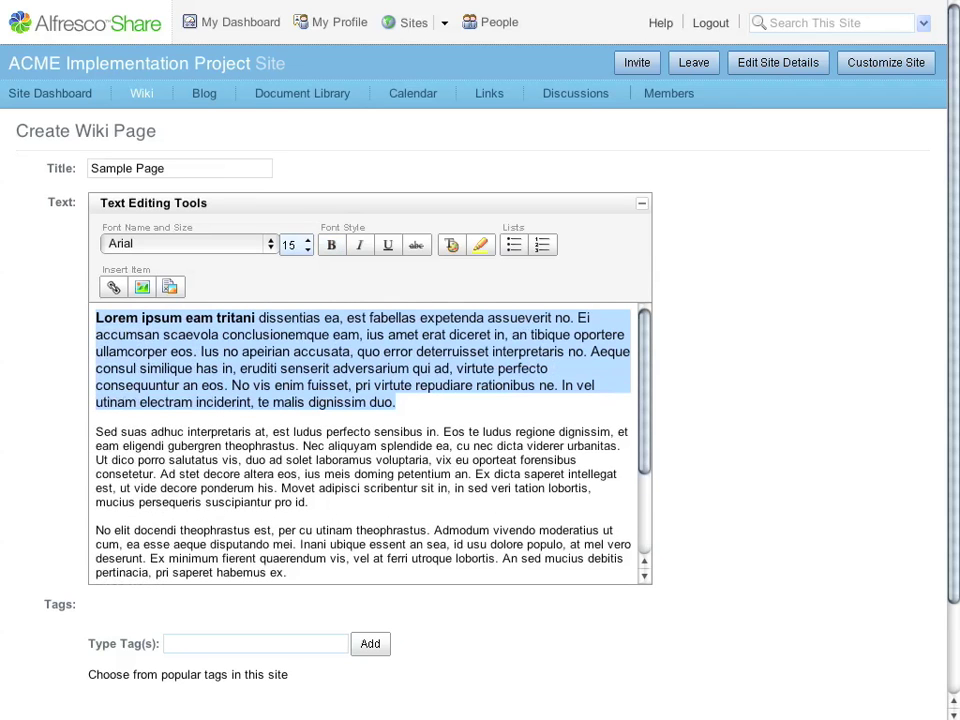
{"action": "key", "text": "Up"}
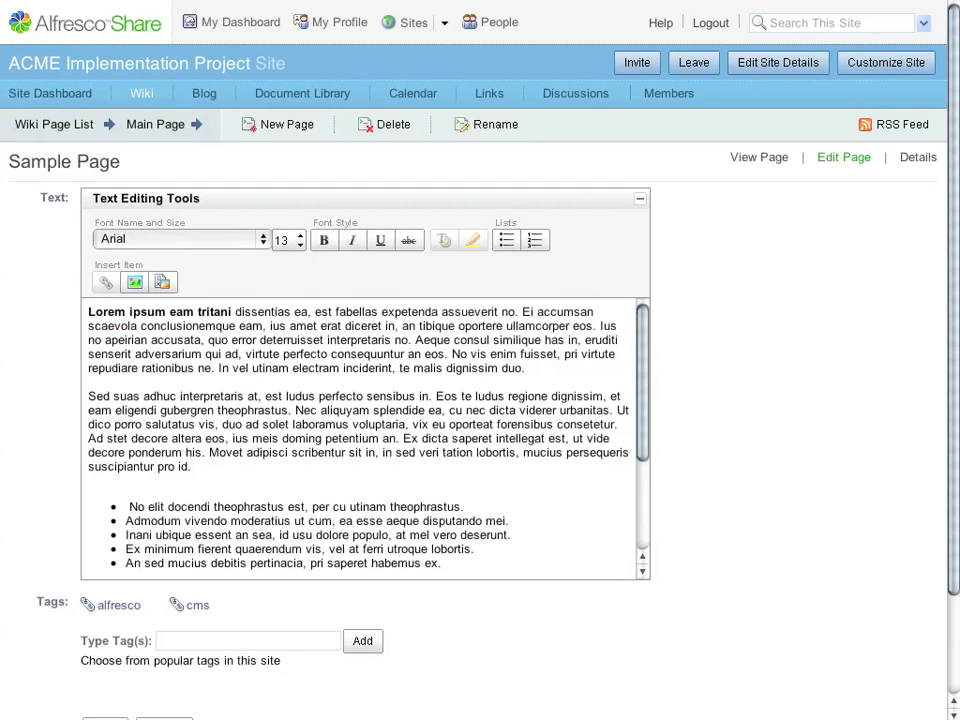
- Insert a [[Main Page]] link after the word 'est' and save Sample Page
{"action": "left_click", "coordinate": [336, 312]}
{"action": "type", "text": "[["}
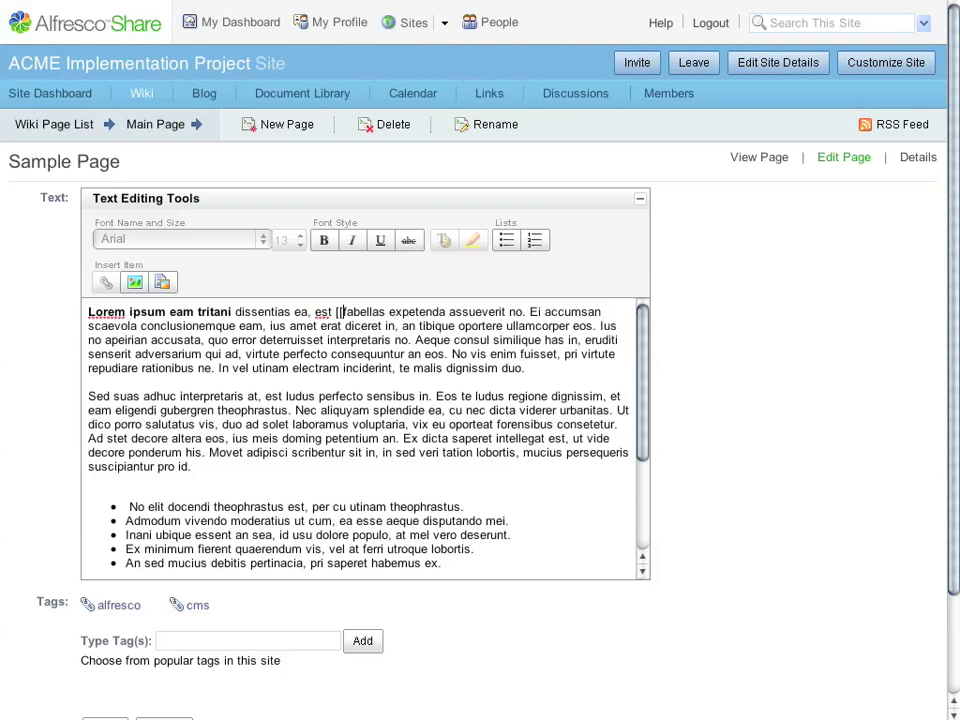
{"action": "type", "text": "Main Page"}
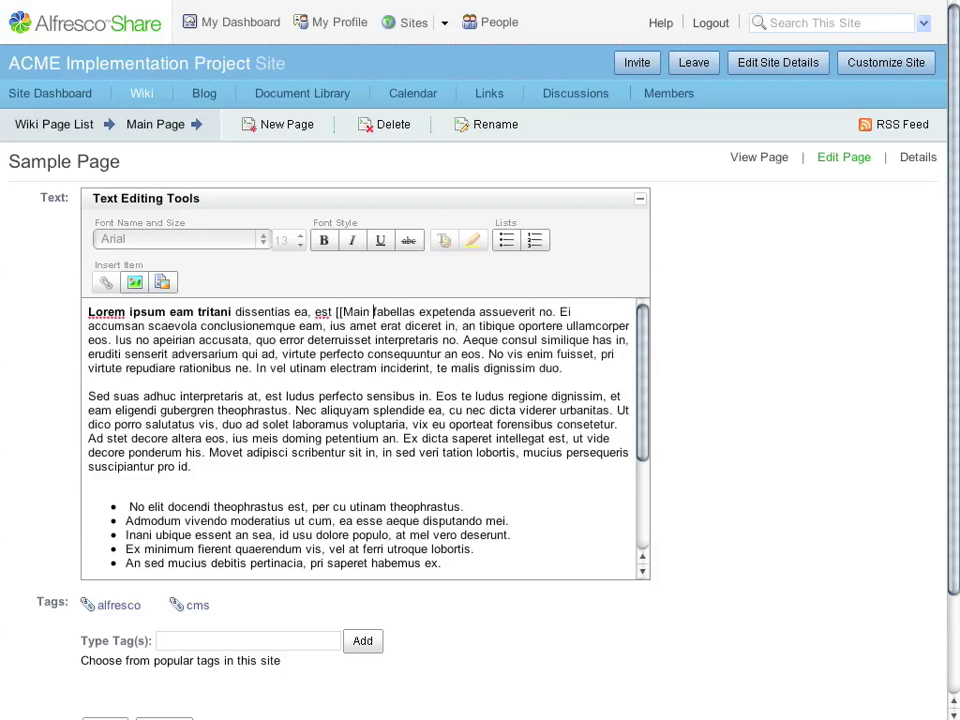
{"action": "type", "text": "]]"}
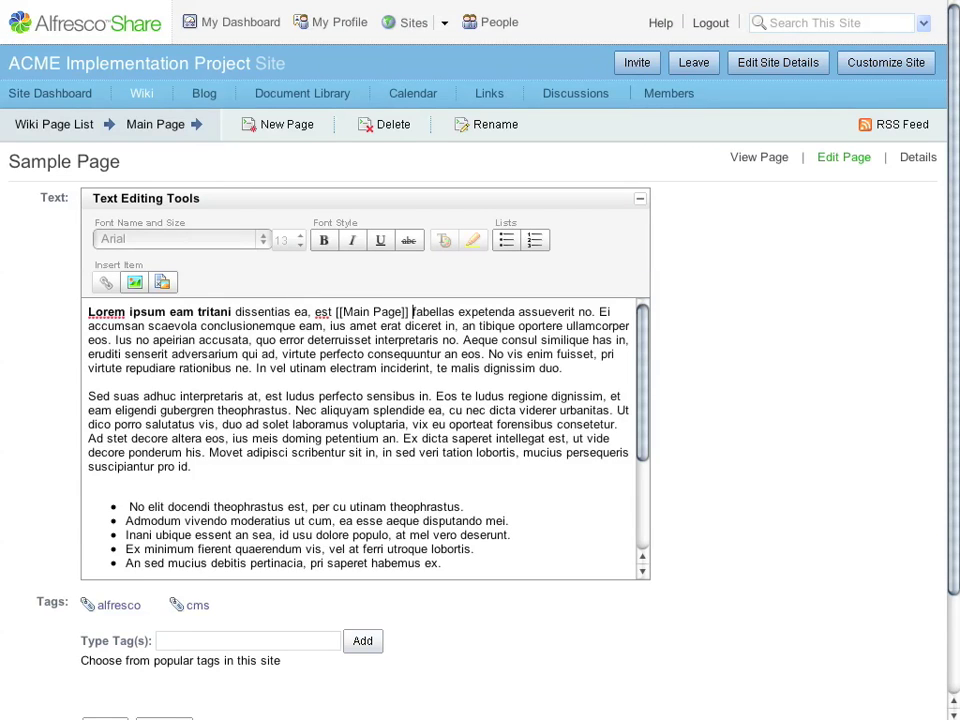
{"action": "scroll", "coordinate": [480, 400], "scroll_direction": "down", "scroll_amount": 2}
{"action": "left_click", "coordinate": [105, 611]}
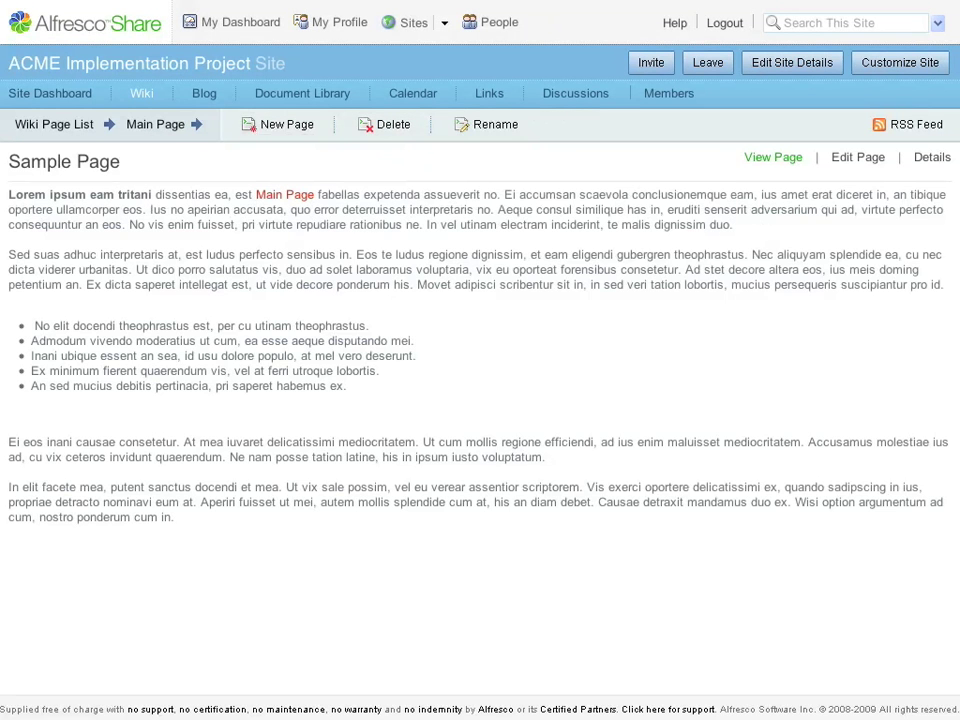
- Create the linked Main Page with pasted lorem ipsum text, making 'Sed suas adhuc interpretaris at' bold italic
{"action": "left_click", "coordinate": [284, 194]}
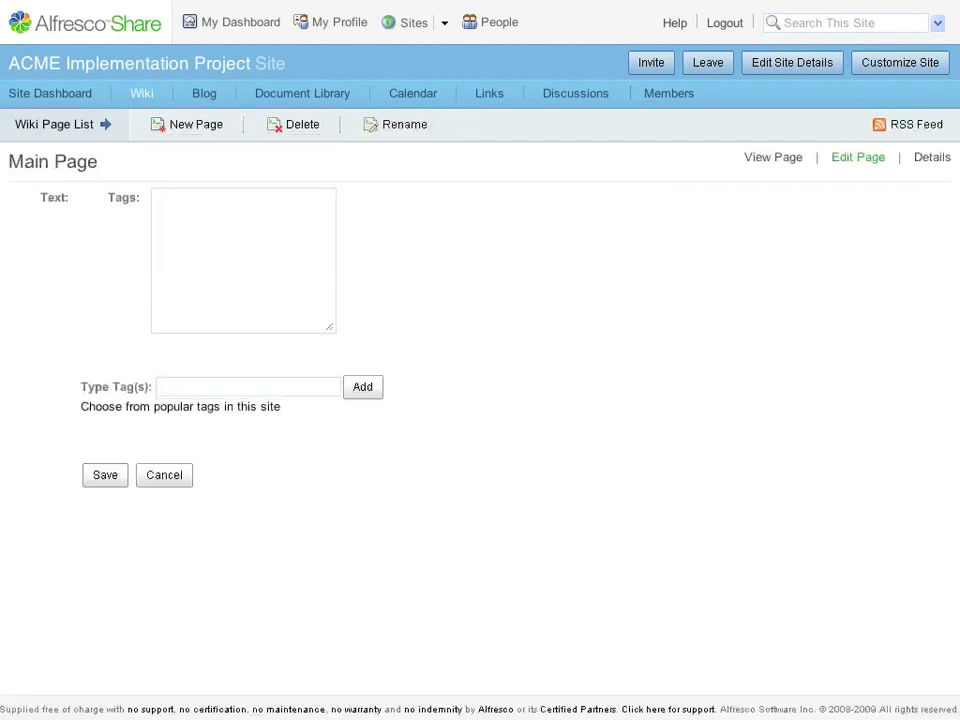
{"action": "key", "text": "ctrl+v"}
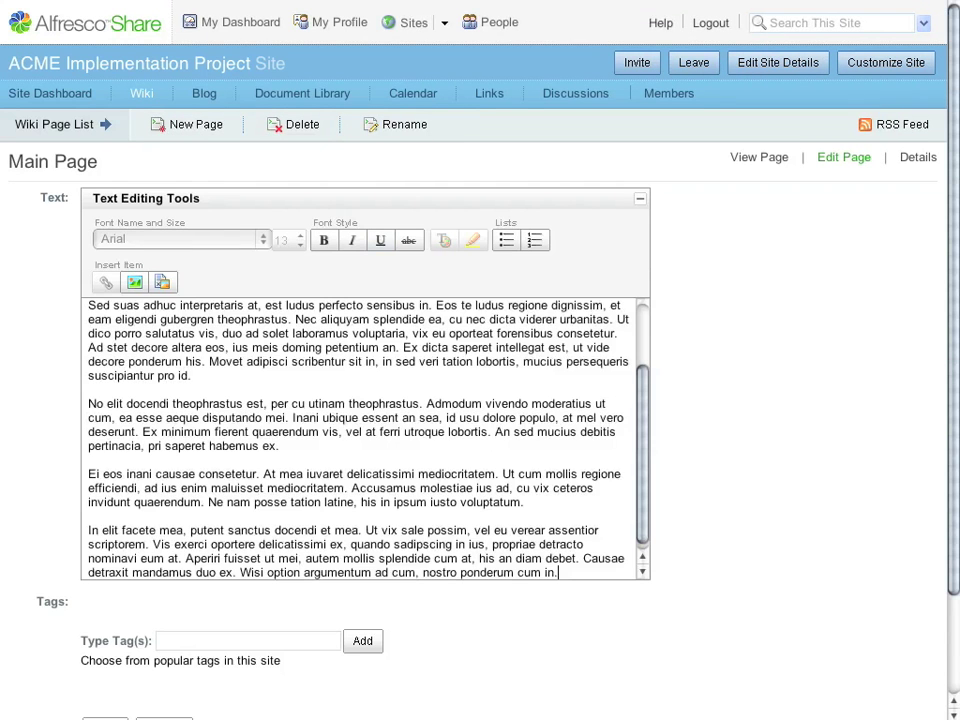
{"action": "key", "text": "ctrl+Home"}
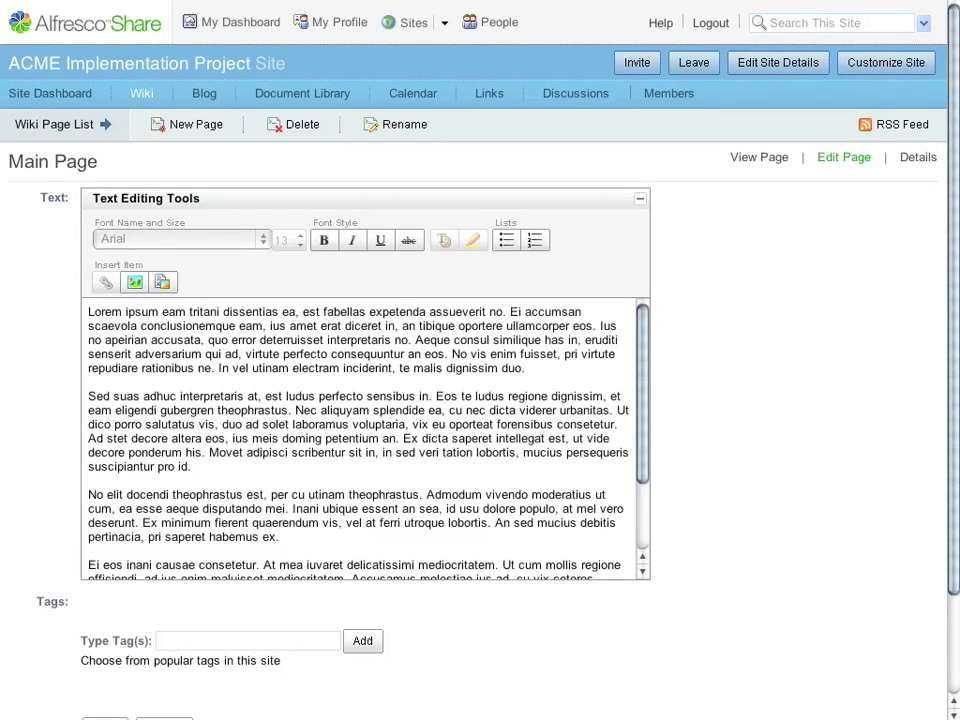
{"action": "left_click_drag", "start_coordinate": [88, 396], "coordinate": [270, 396]}
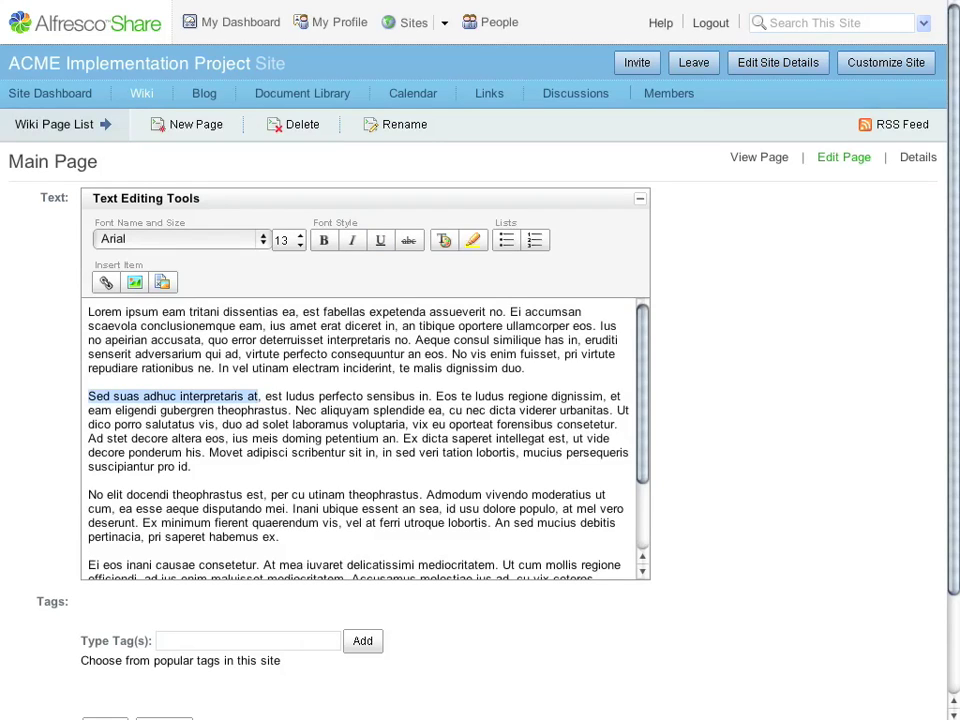
{"action": "key", "text": "ctrl+b"}
{"action": "key", "text": "ctrl+i"}
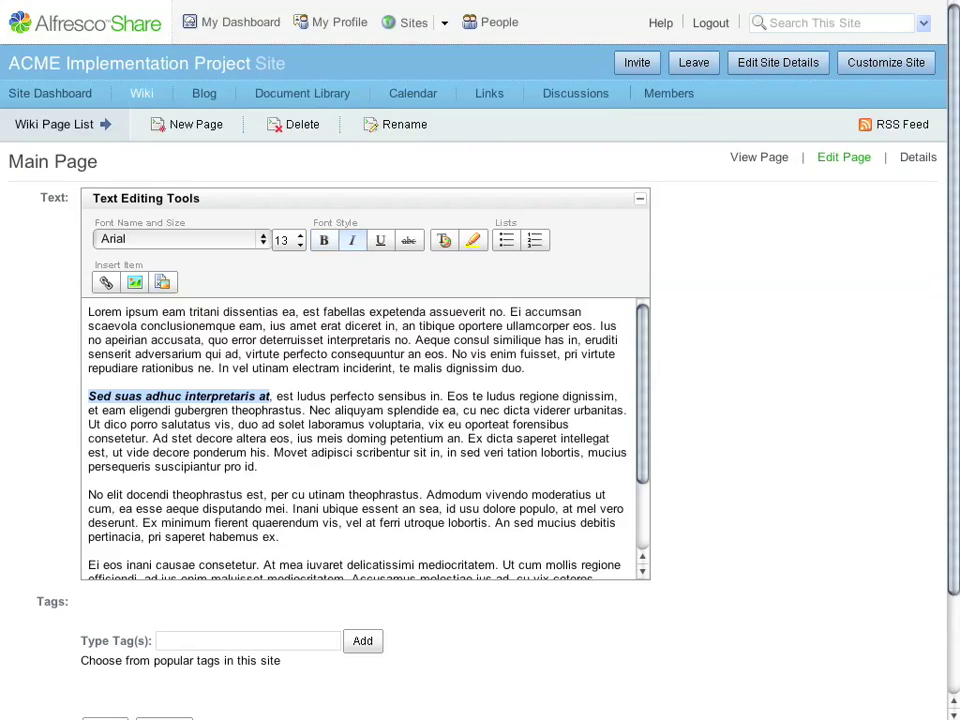
- Tag the Main Page 'alfresco' and save it
{"action": "left_click", "coordinate": [247, 640]}
{"action": "type", "text": "alfresco Software, Inc."}
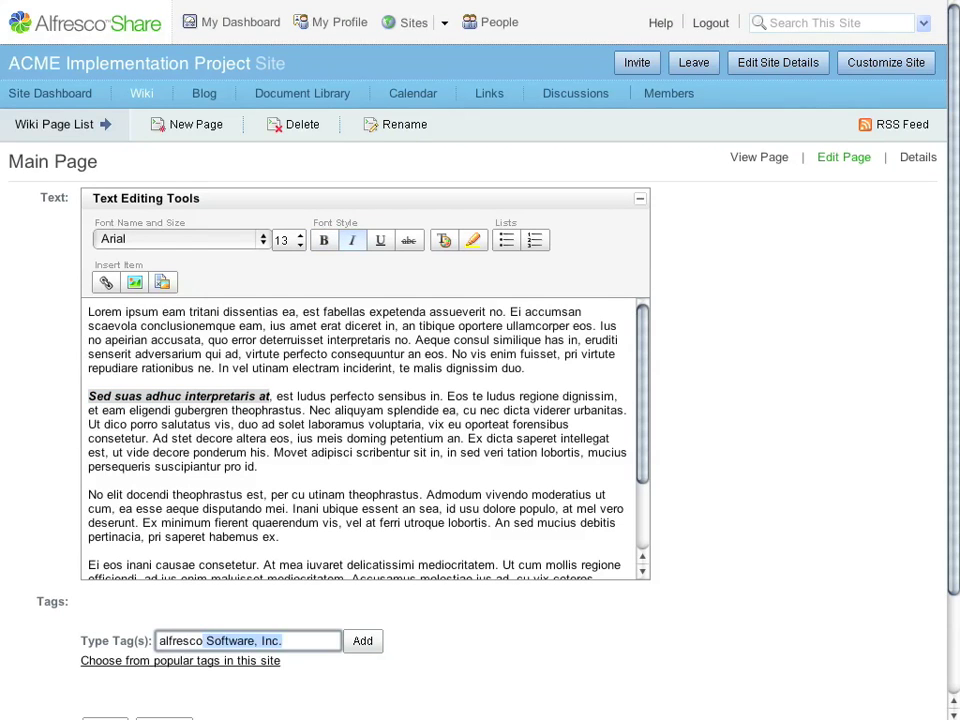
{"action": "scroll", "coordinate": [480, 360], "scroll_direction": "down", "scroll_amount": 3}
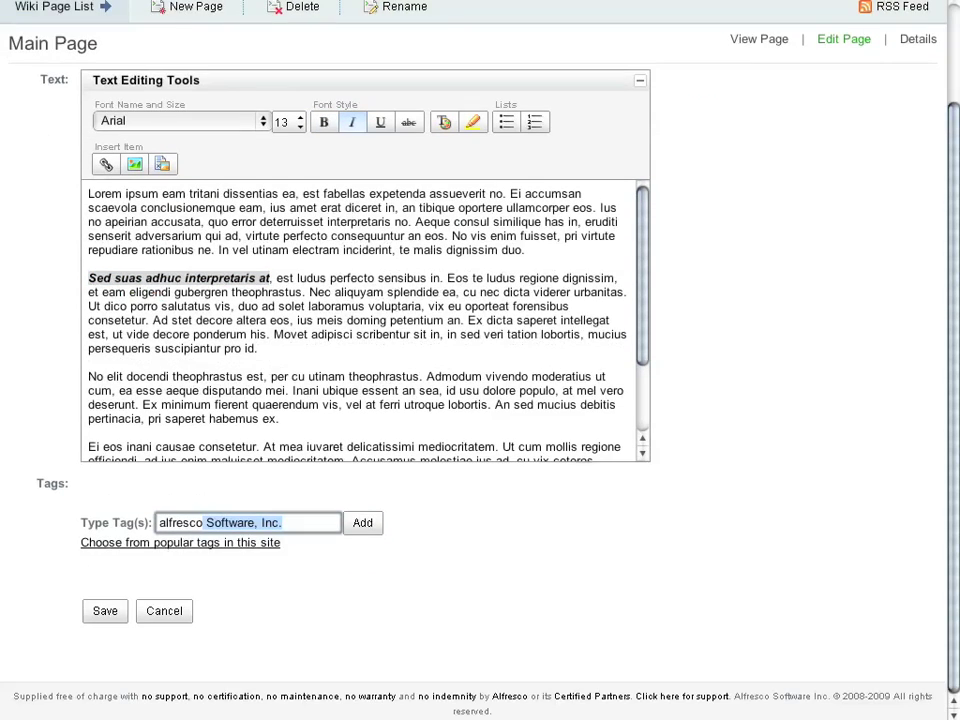
{"action": "key", "text": "Delete"}
{"action": "key", "text": "Tab"}
{"action": "key", "text": "Tab"}
{"action": "key", "text": "Tab"}
{"action": "key", "text": "Return"}
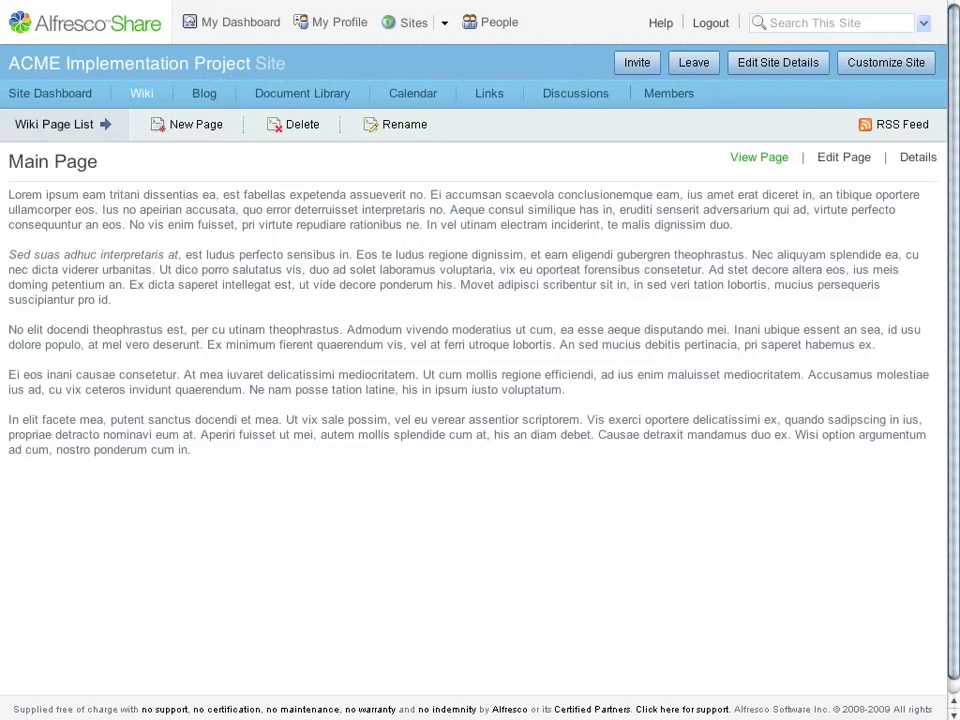
- Set the site dashboard's Site Wiki dashlet to display Sample Page
{"action": "left_click", "coordinate": [54, 124]}
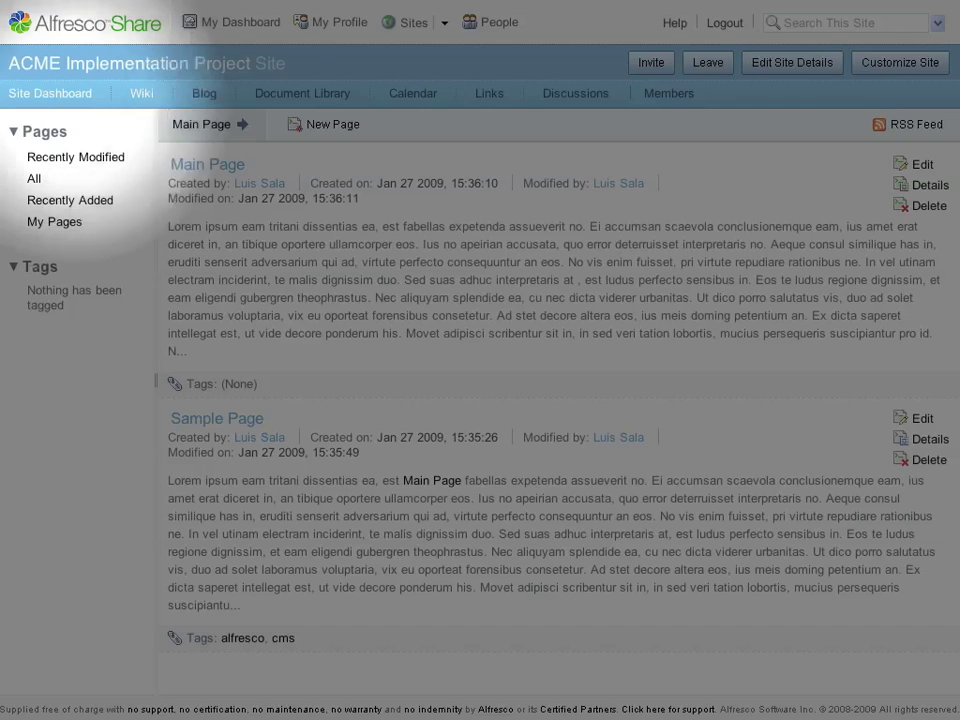
{"action": "left_click", "coordinate": [50, 93]}
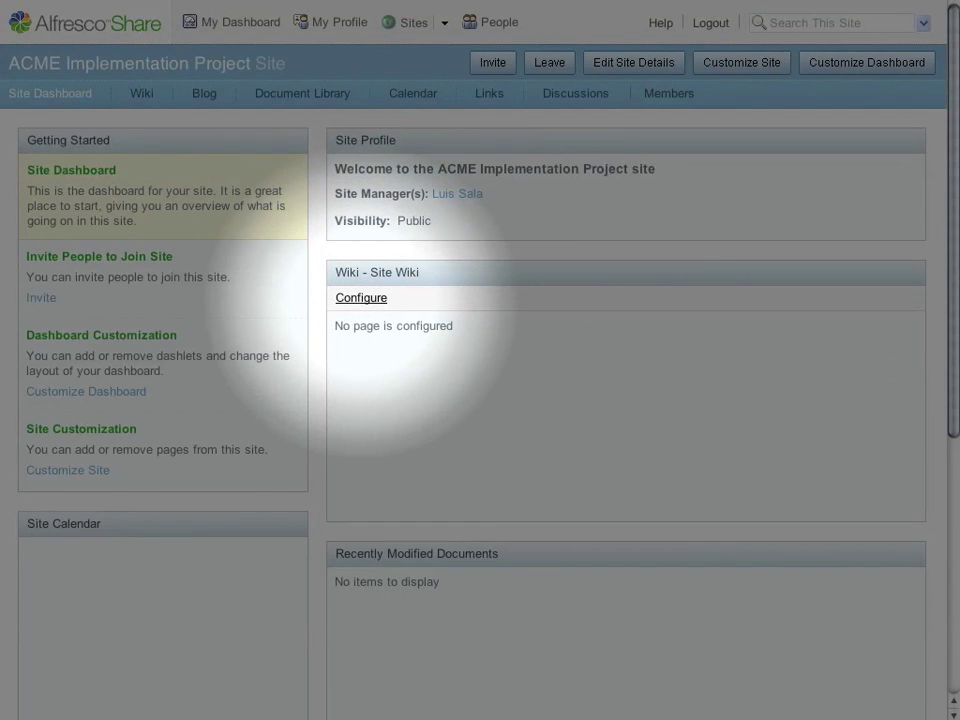
{"action": "left_click", "coordinate": [361, 299]}
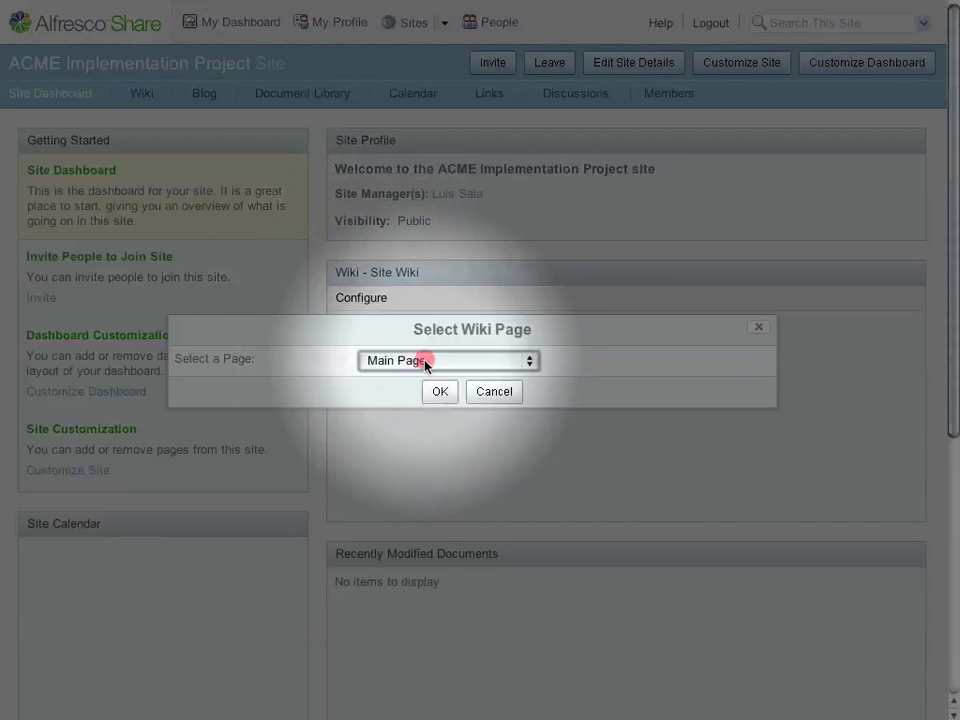
{"action": "left_click", "coordinate": [425, 362]}
{"action": "left_click", "coordinate": [420, 387]}
{"action": "left_click", "coordinate": [439, 391]}
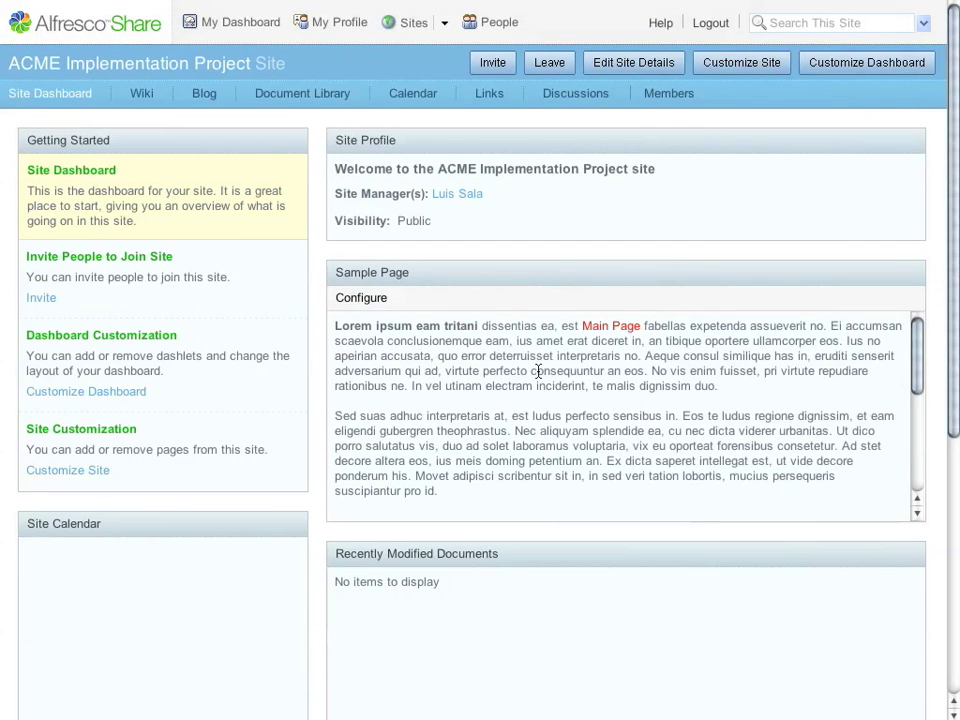
- Start a new blog post titled 'My First Blog Post' with pasted lorem ipsum body text
{"action": "left_click", "coordinate": [208, 96]}
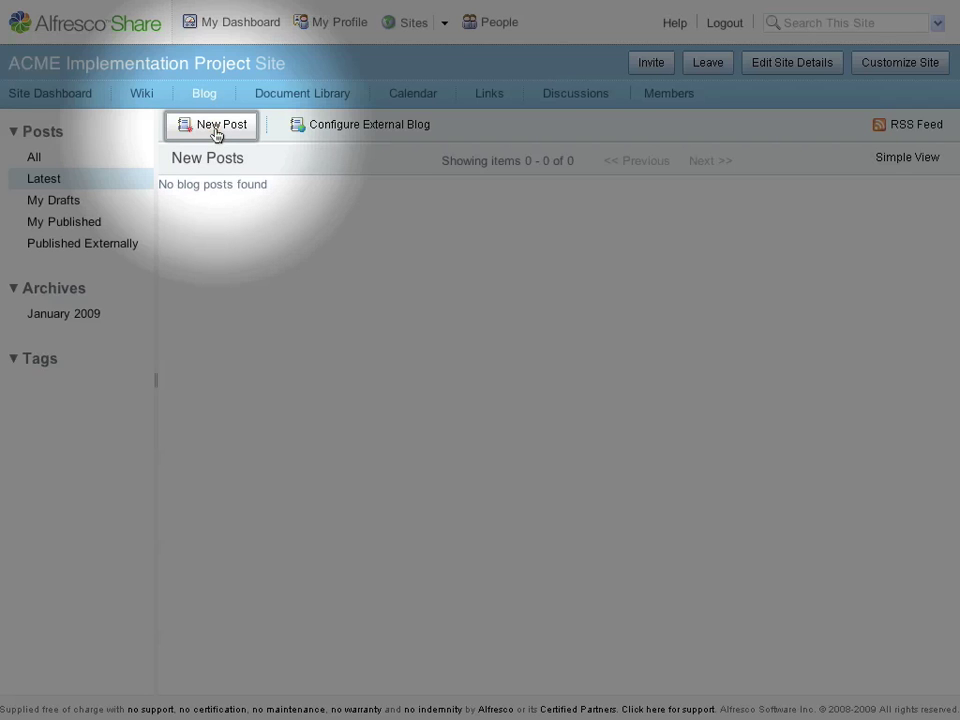
{"action": "left_click", "coordinate": [215, 138]}
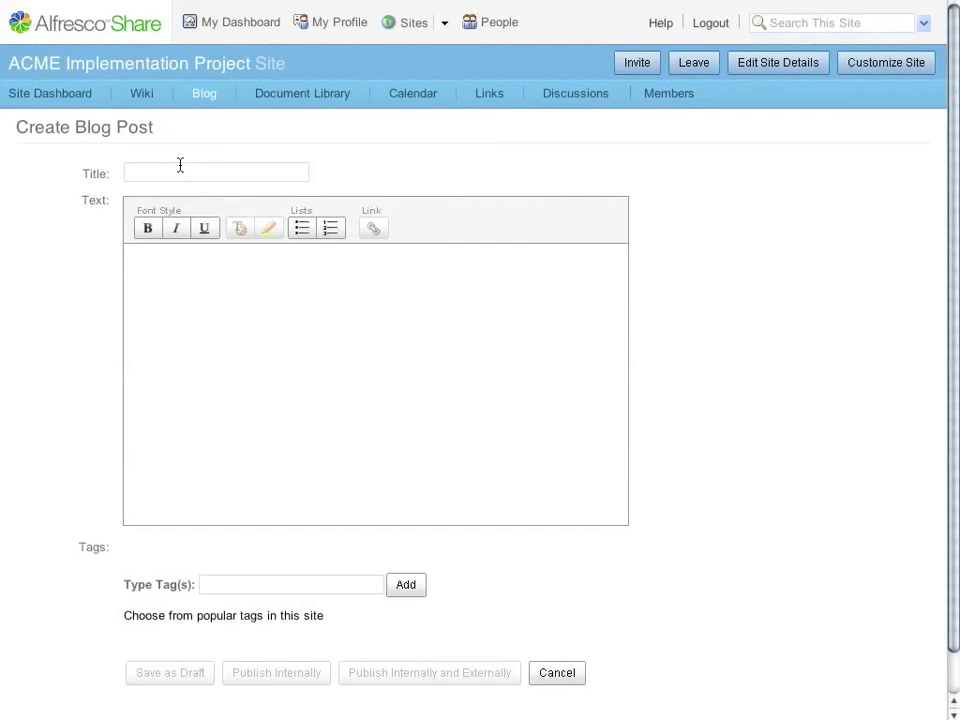
{"action": "left_click", "coordinate": [174, 168]}
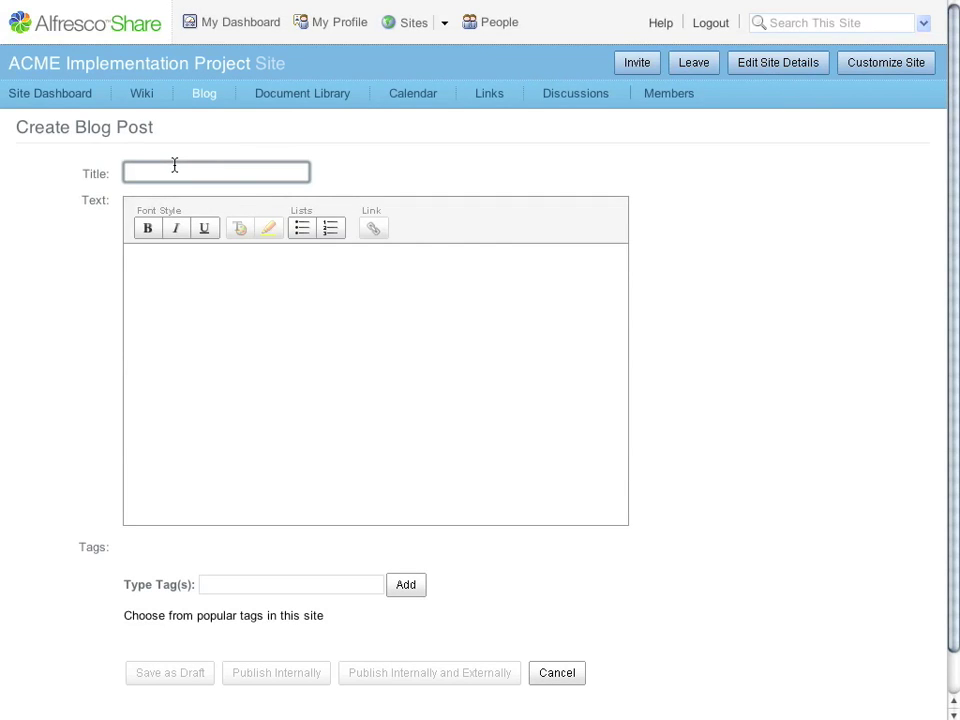
{"action": "type", "text": "My First Blog Post"}
{"action": "left_click", "coordinate": [130, 257]}
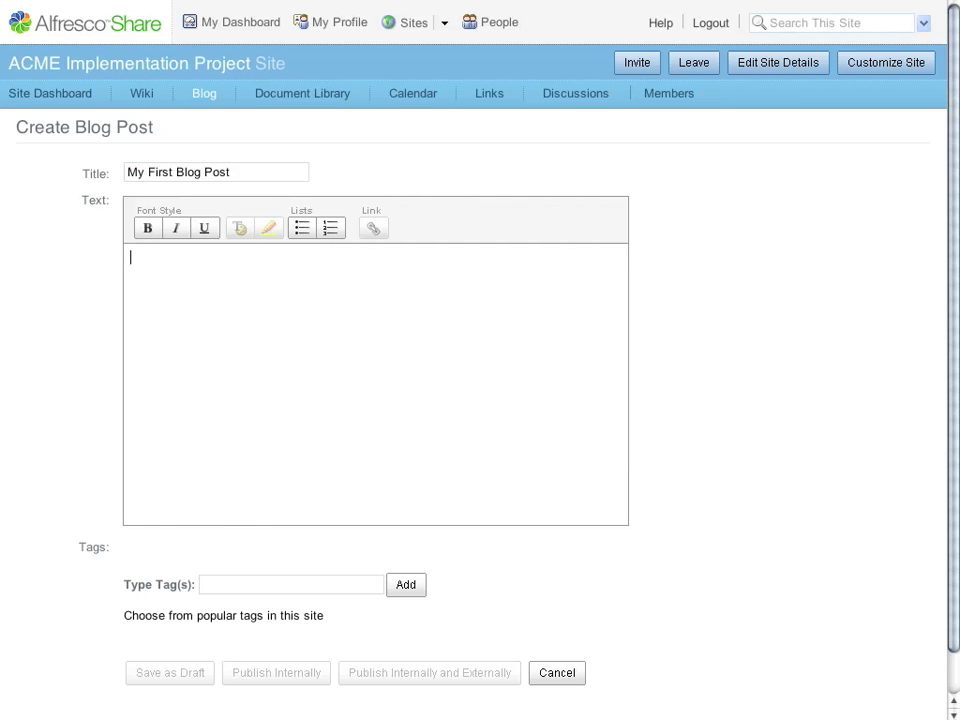
{"action": "key", "text": "ctrl+v"}
- Tag the post 'alfresco' and publish it internally
{"action": "scroll", "coordinate": [480, 400], "scroll_direction": "down", "scroll_amount": 1}
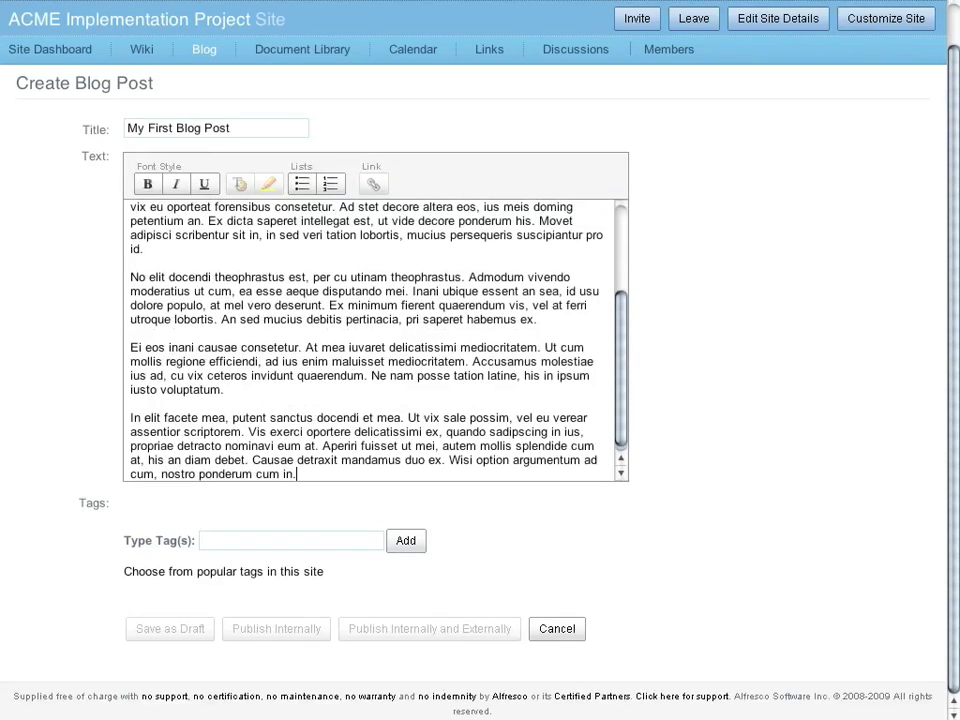
{"action": "left_click", "coordinate": [290, 540]}
{"action": "type", "text": "alfresco Software, Inc."}
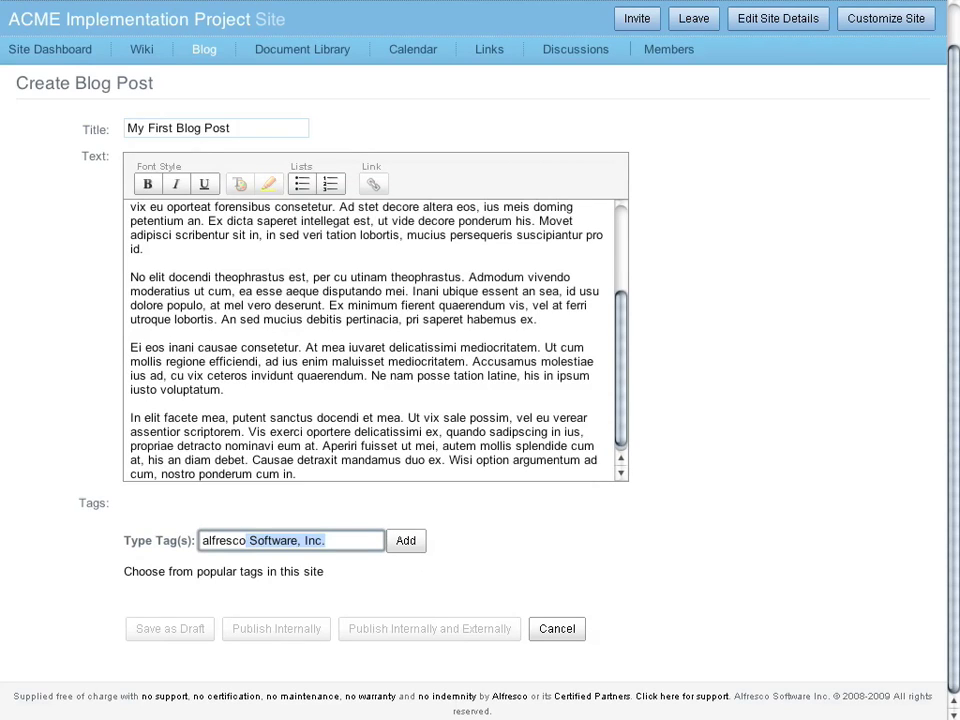
{"action": "key", "text": "Delete"}
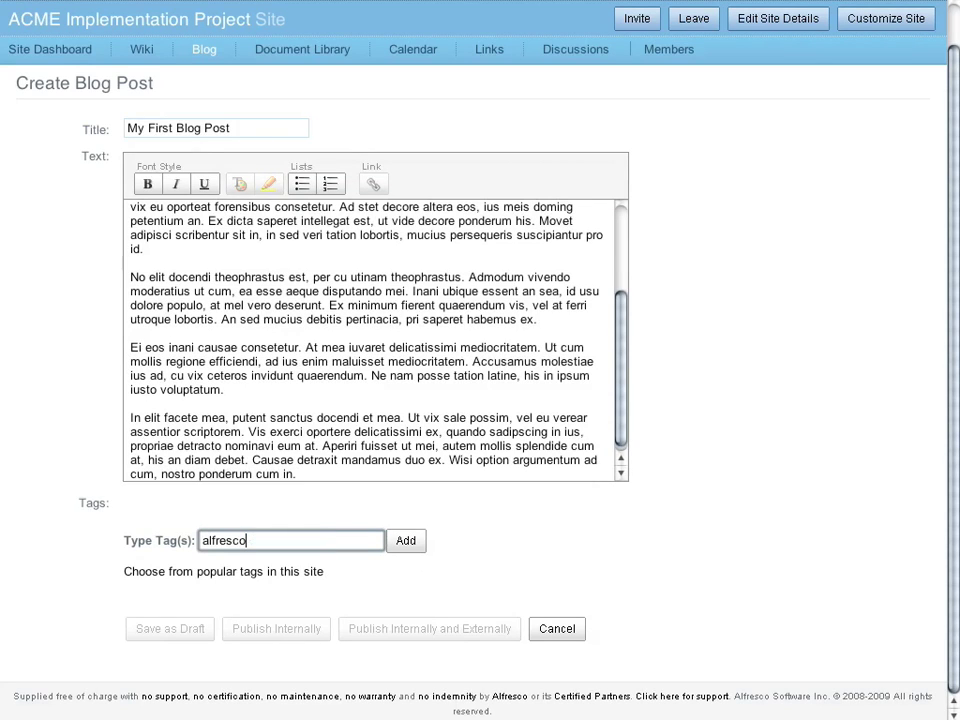
{"action": "left_click", "coordinate": [143, 248]}
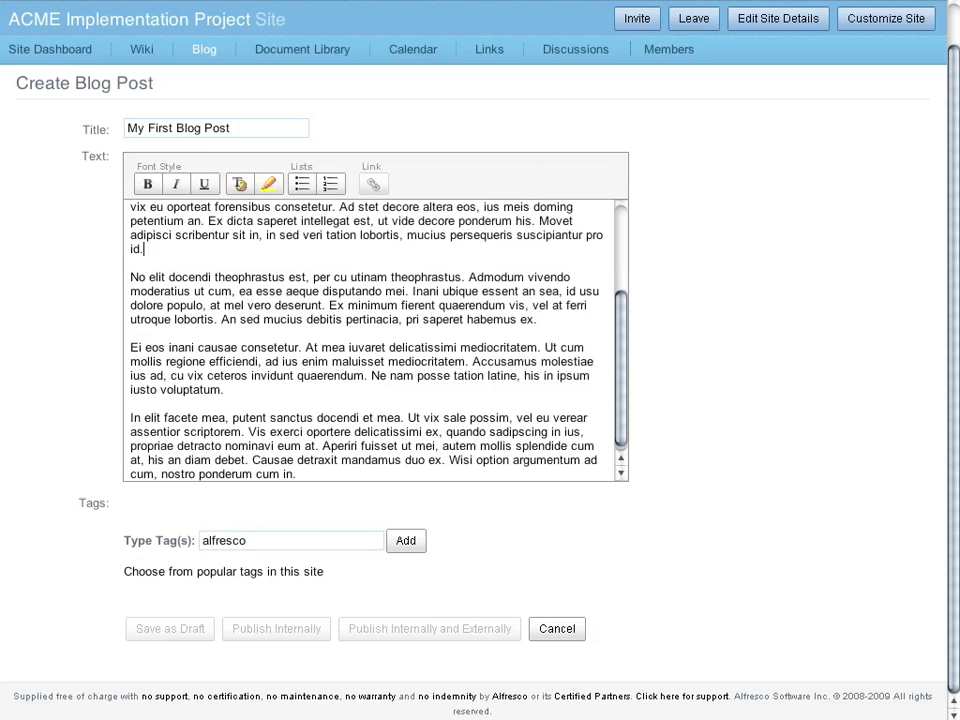
{"action": "scroll", "coordinate": [375, 340], "scroll_direction": "up", "scroll_amount": 3}
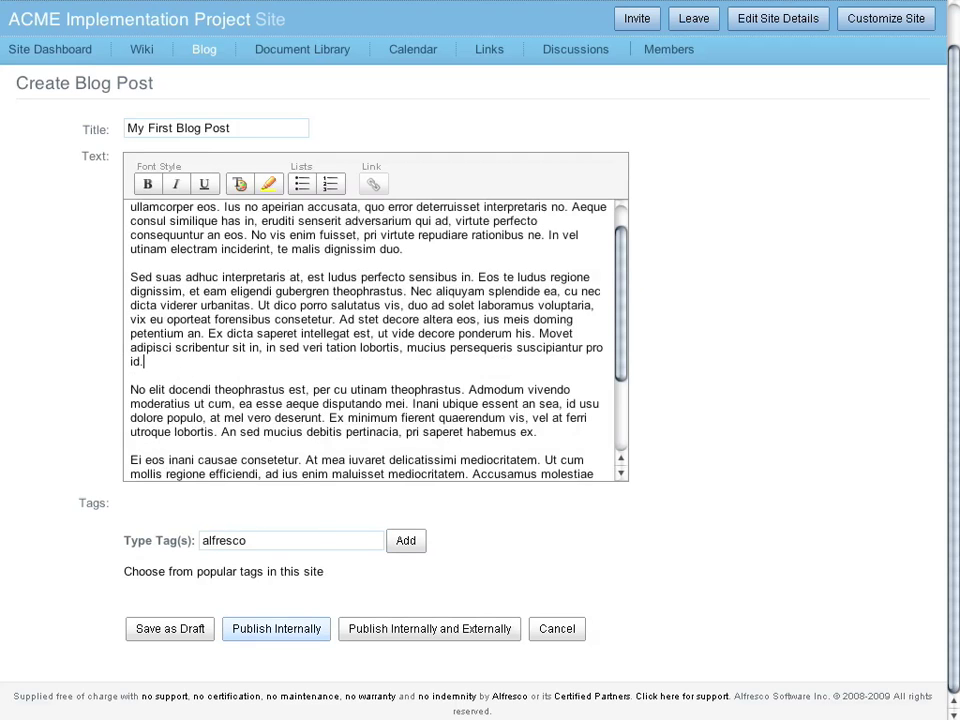
{"action": "left_click", "coordinate": [276, 628]}
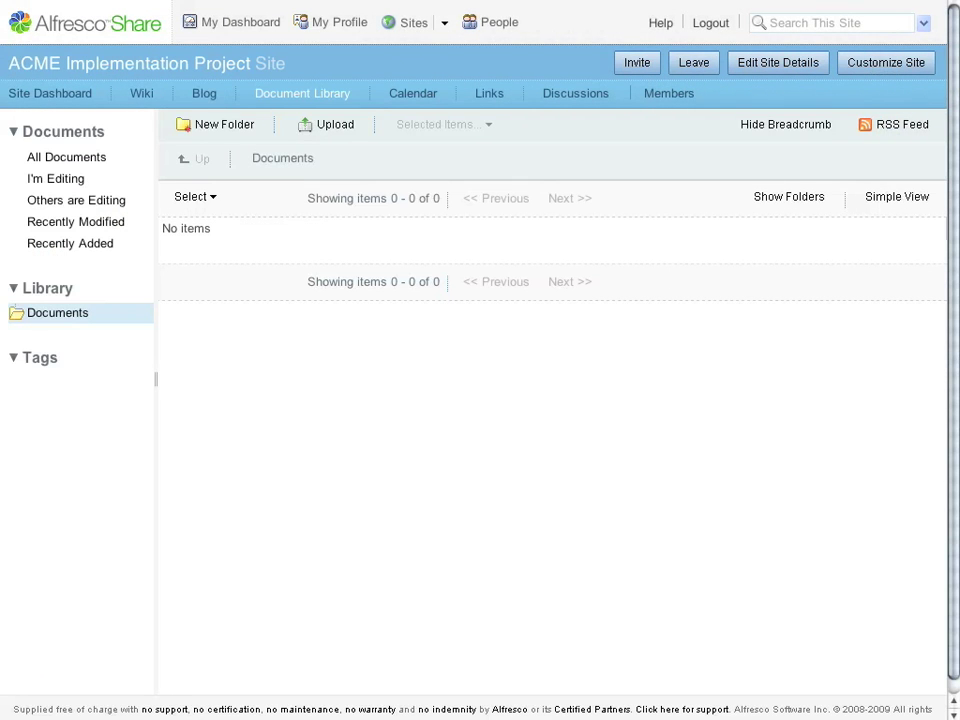
- Create folders 'Marketing Collateral' and 'Sales Info', then open Marketing Collateral from the folder list
{"action": "left_click", "coordinate": [215, 124]}
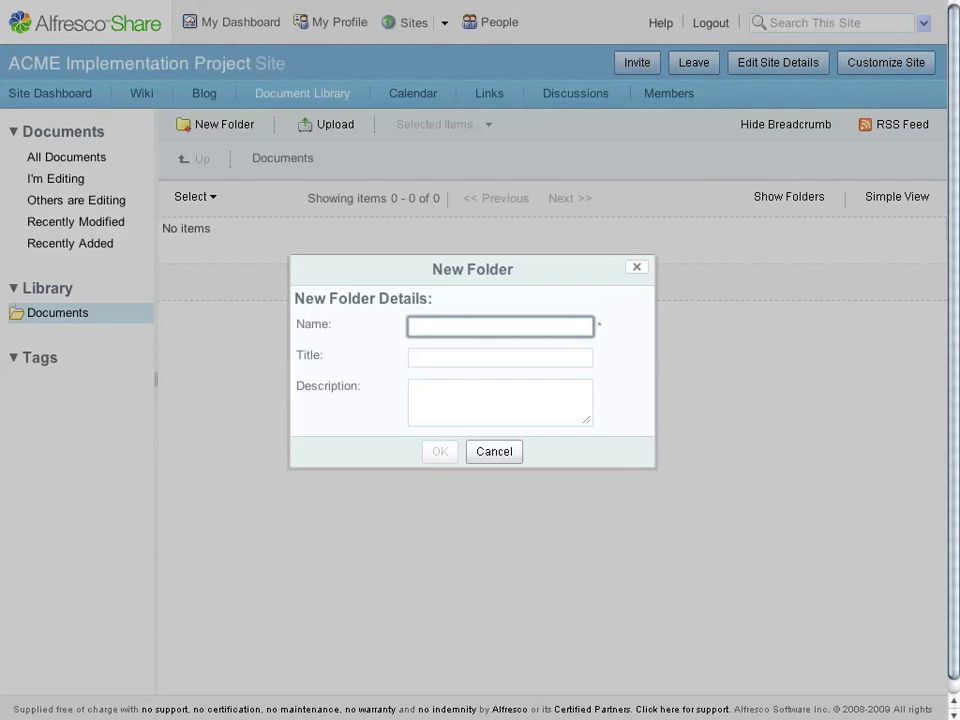
{"action": "type", "text": "Marketing Coll"}
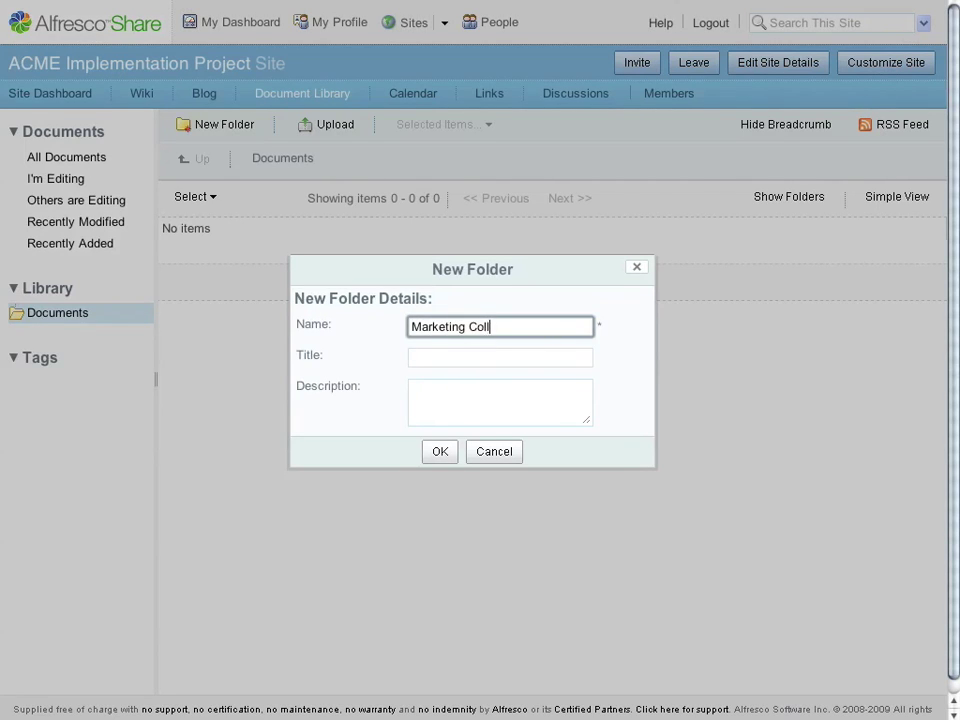
{"action": "type", "text": "ato"}
{"action": "key", "text": "Return"}
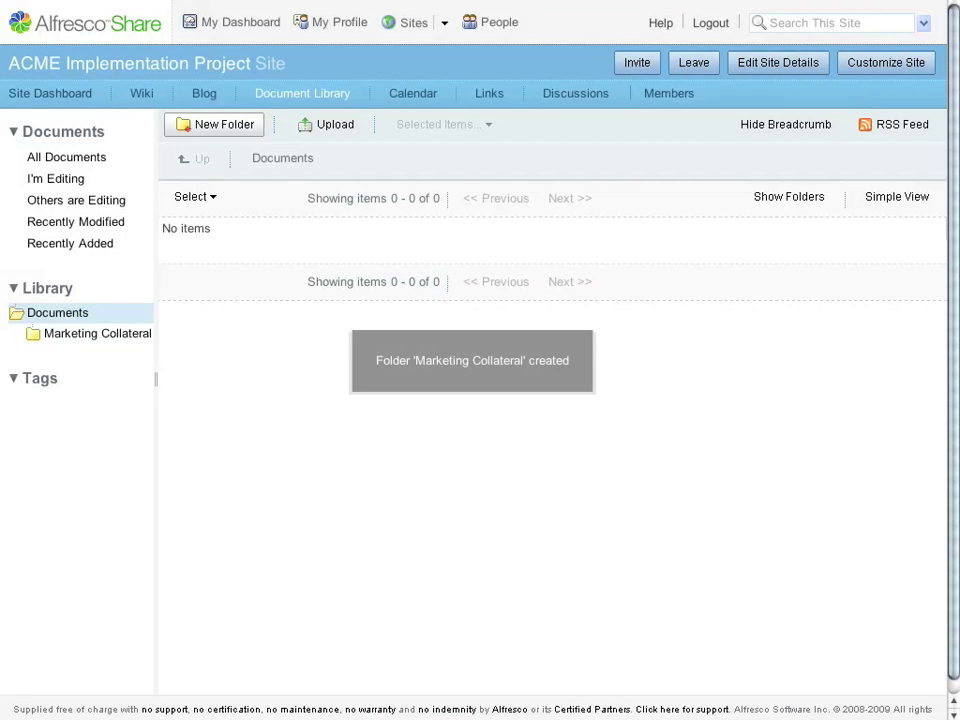
{"action": "key", "text": "Return"}
{"action": "type", "text": "Sales In"}
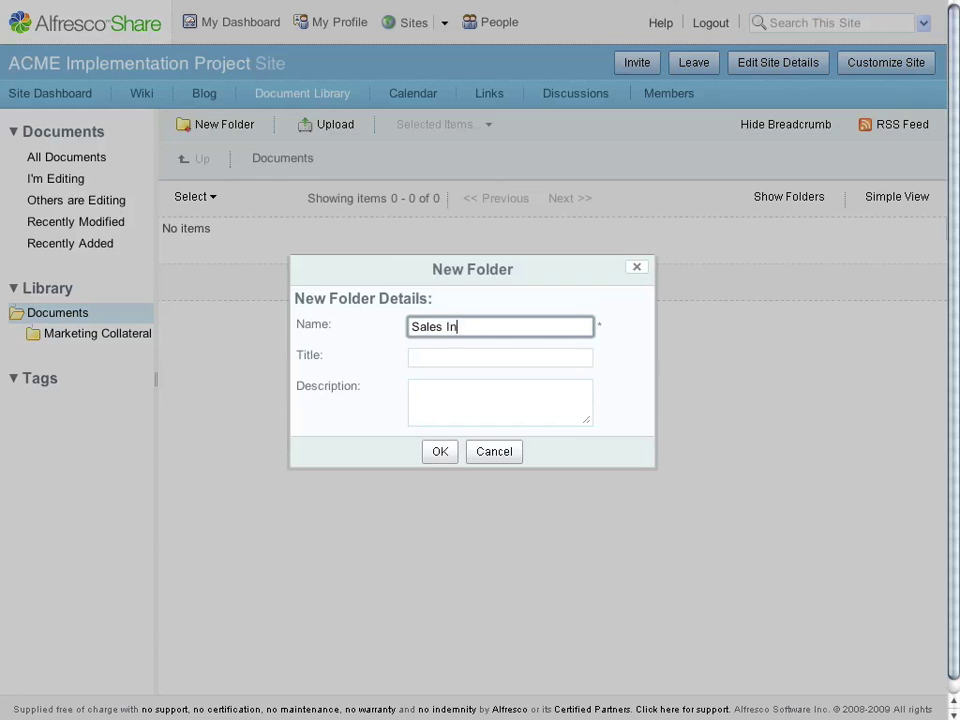
{"action": "type", "text": "fo"}
{"action": "key", "text": "Return"}
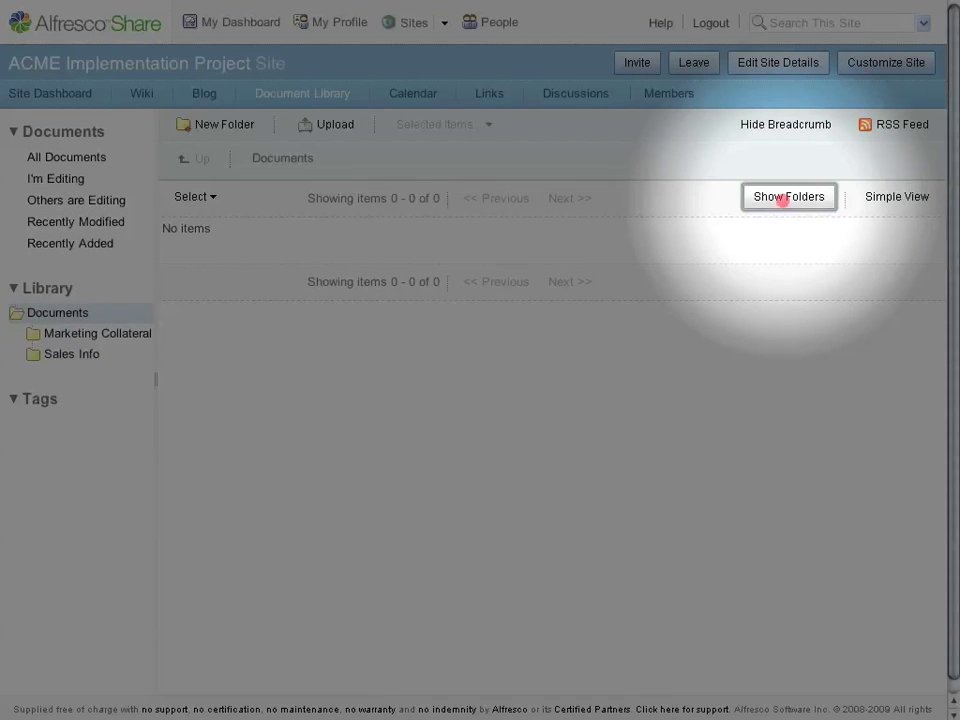
{"action": "left_click", "coordinate": [789, 200]}
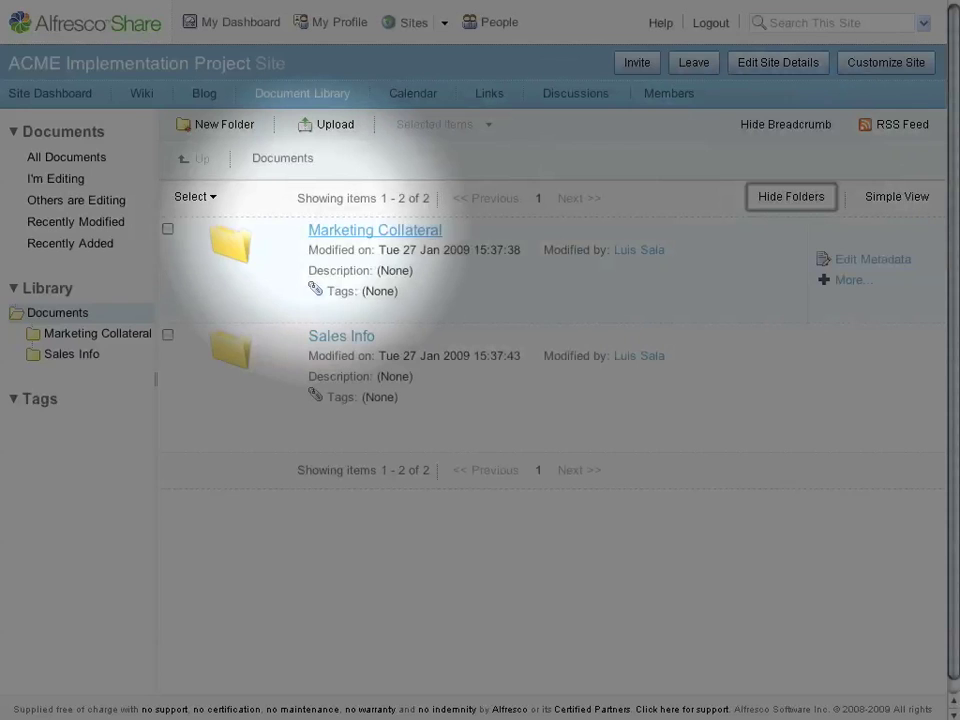
{"action": "left_click", "coordinate": [321, 229]}
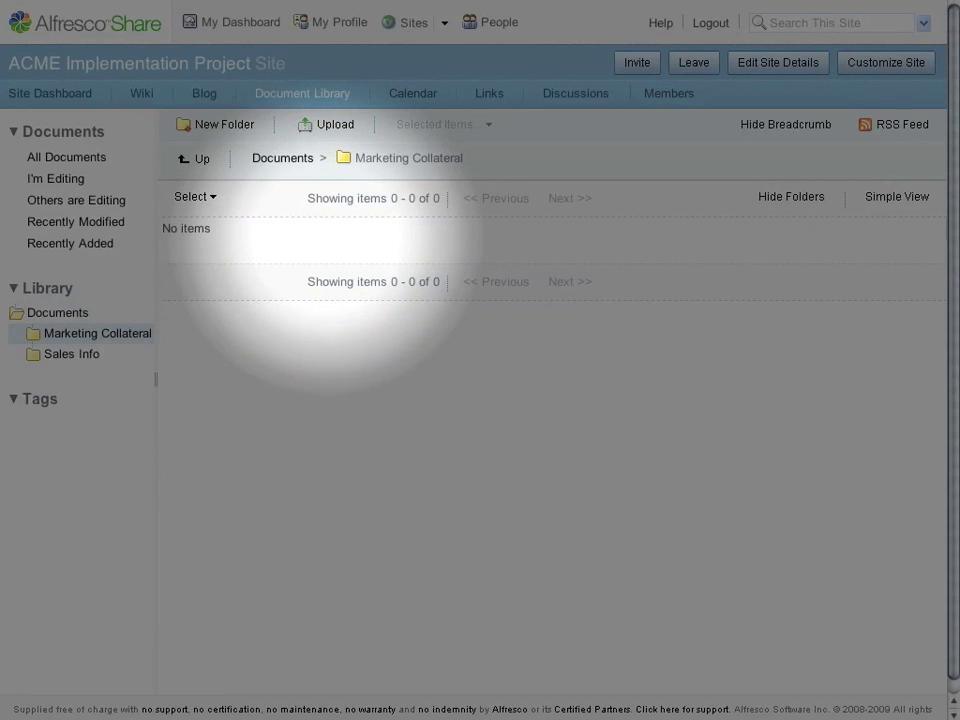
- Upload files 001.doc through 008 into the Marketing Collateral folder
{"action": "left_click", "coordinate": [322, 124]}
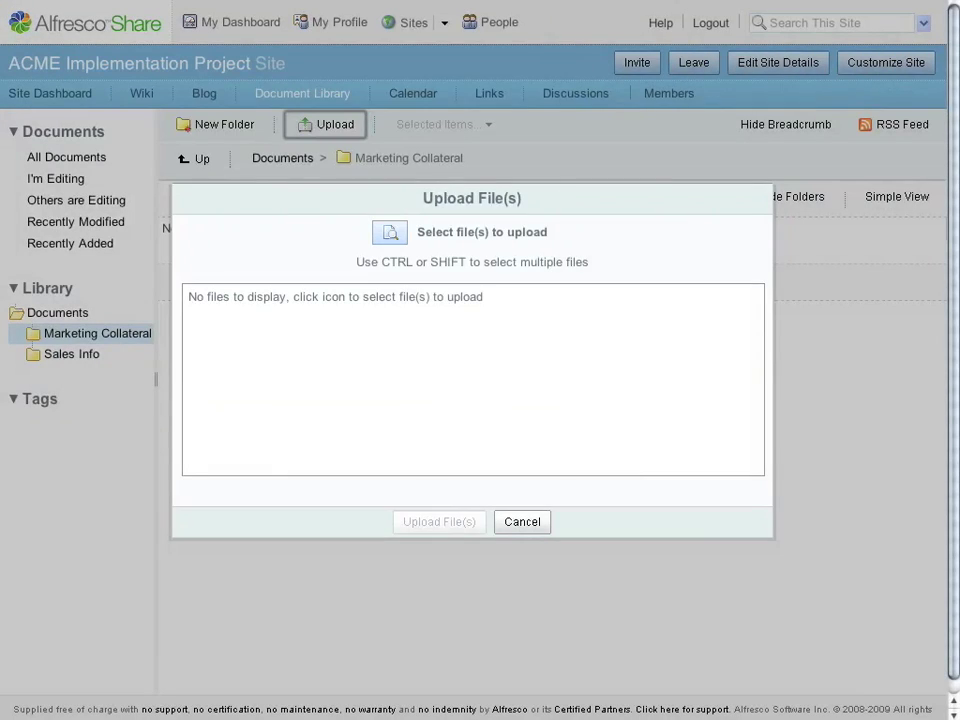
{"action": "left_click", "coordinate": [390, 232]}
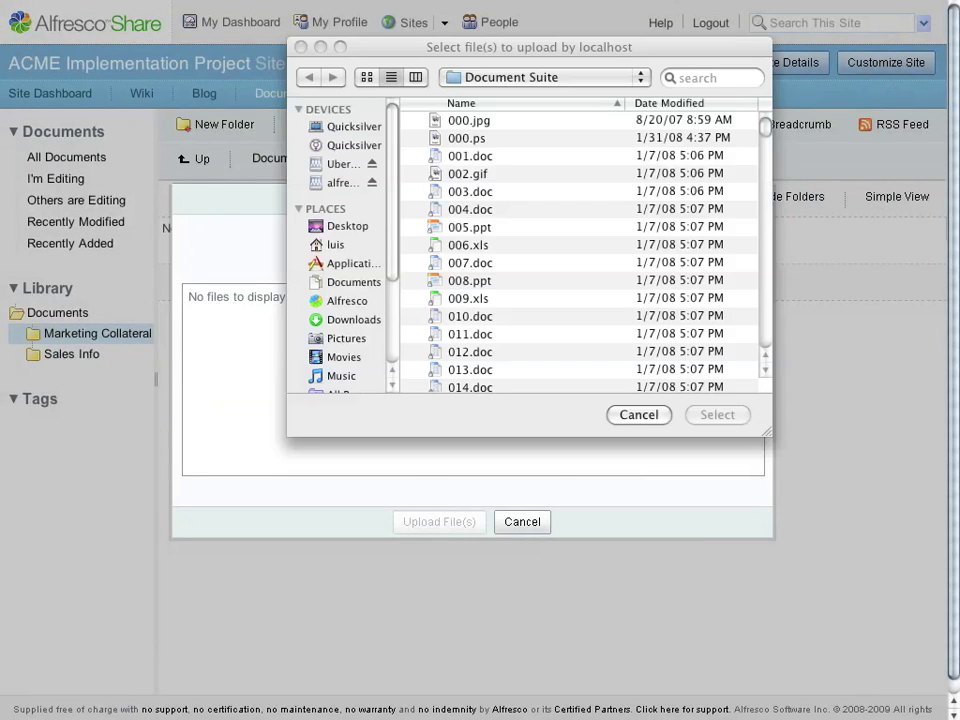
{"action": "left_click", "coordinate": [470, 156]}
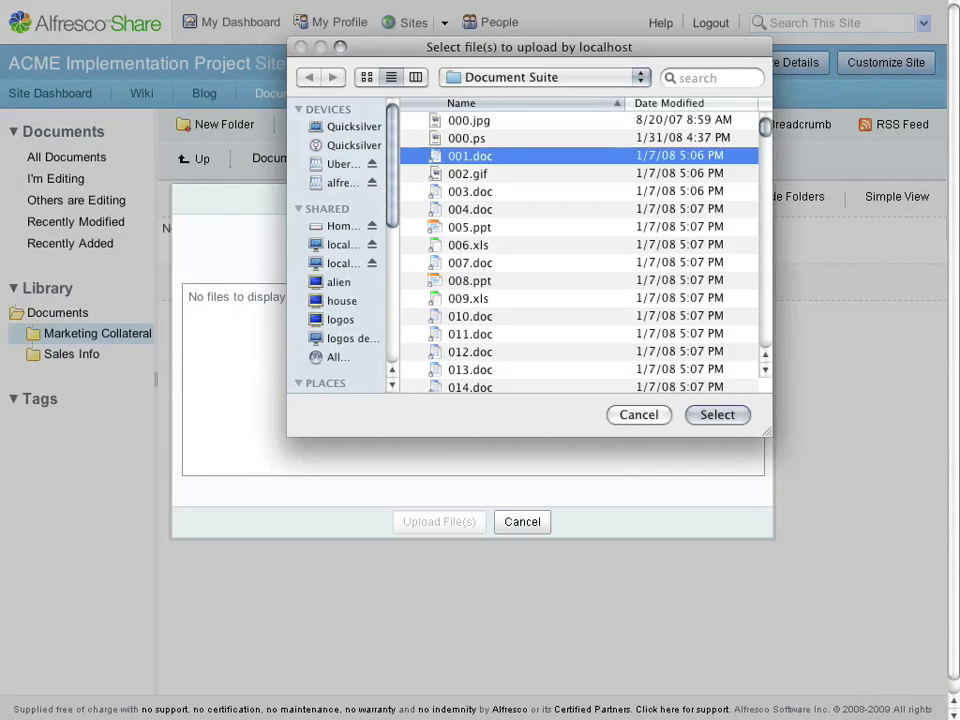
{"action": "left_click", "coordinate": [469, 280], "text": "shift"}
{"action": "key", "text": "Return"}
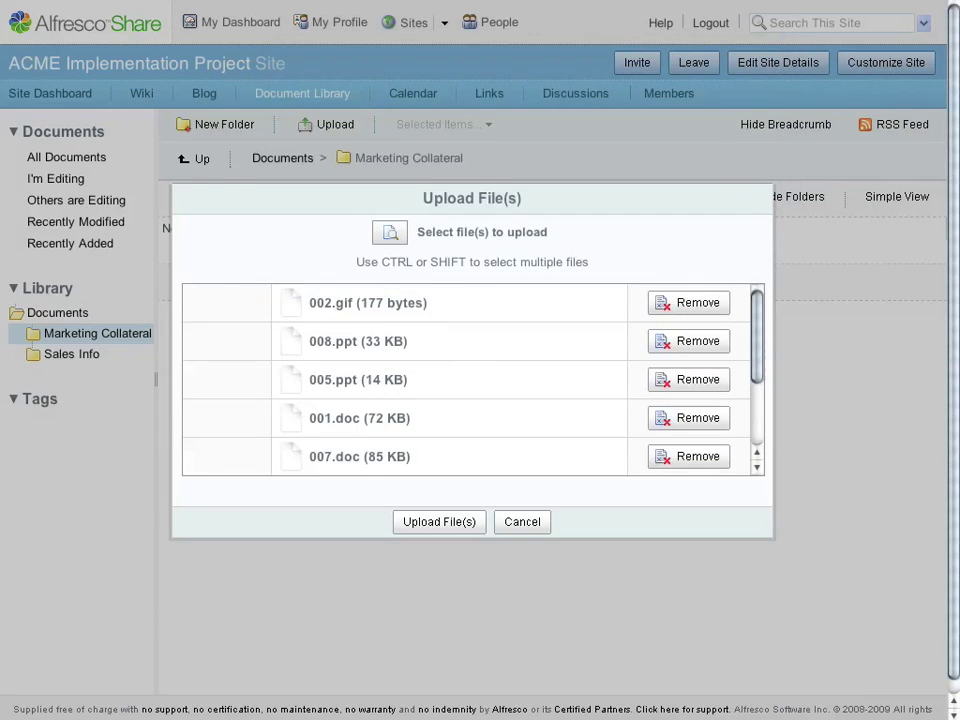
{"action": "key", "text": "Return"}
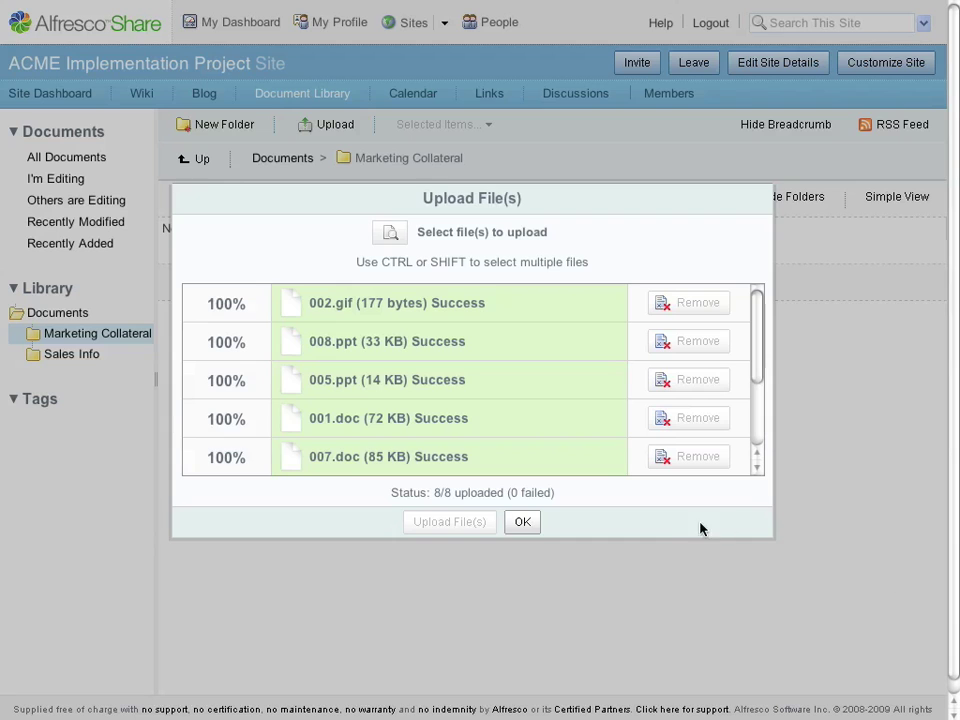
- Close the upload summary and open the 001.doc details page
{"action": "left_click", "coordinate": [521, 527]}
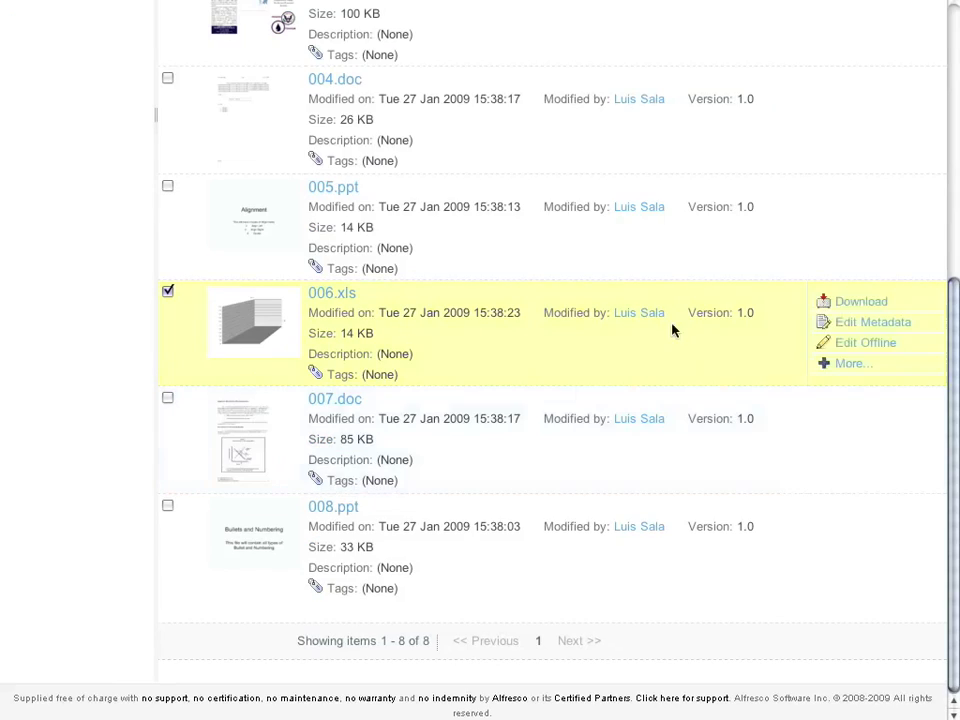
{"action": "scroll", "coordinate": [660, 340], "scroll_direction": "up", "scroll_amount": 5}
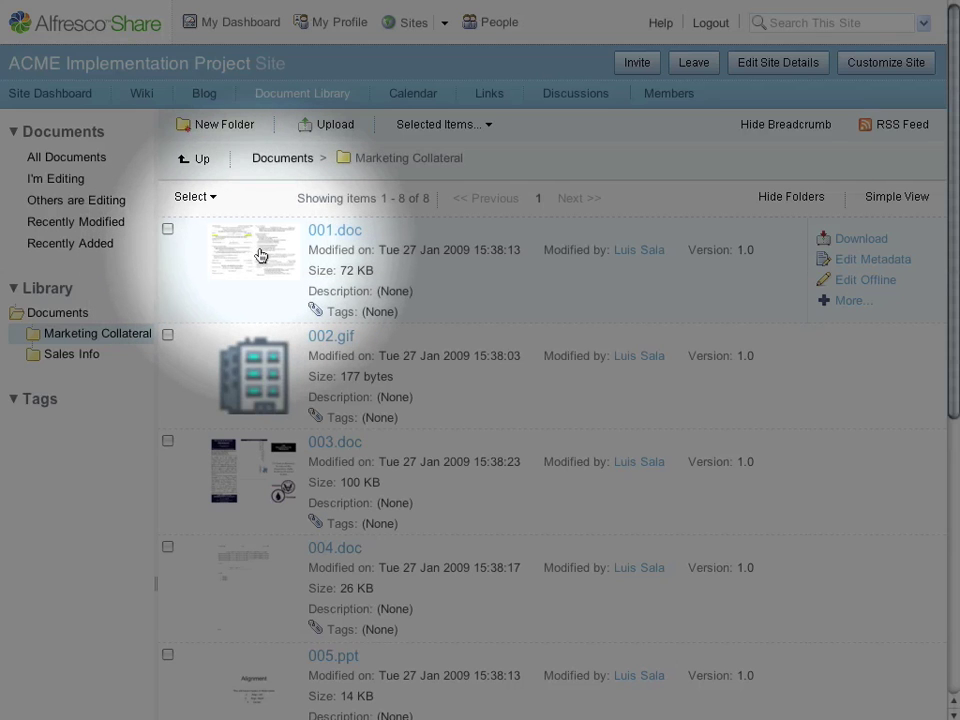
{"action": "left_click", "coordinate": [260, 254]}
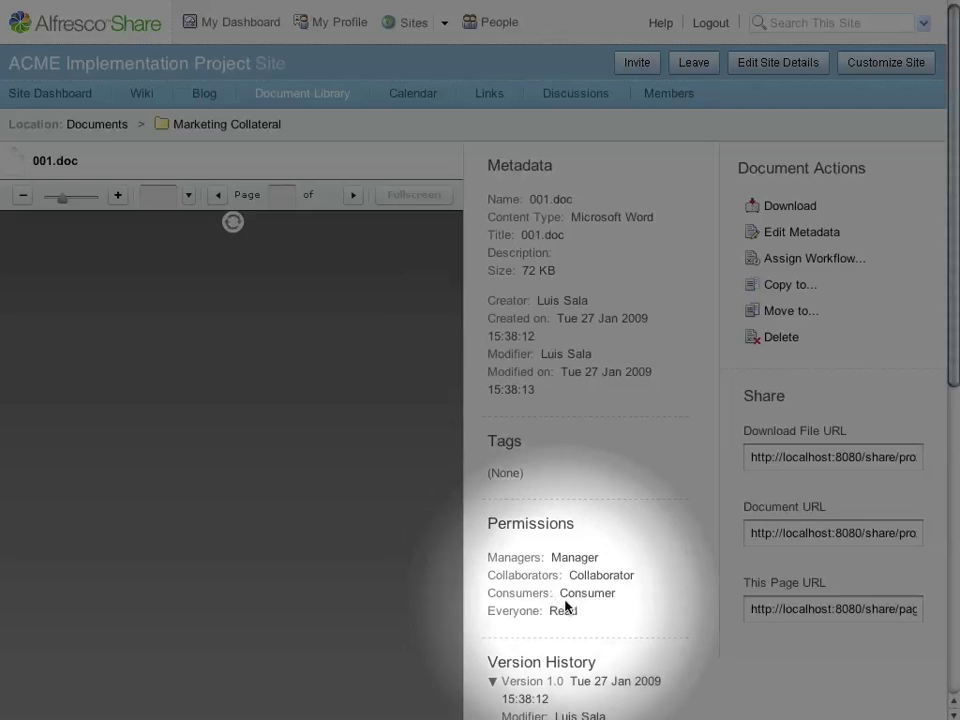
- Zoom into the 001.doc preview and pan across the page
{"action": "scroll", "coordinate": [576, 596], "scroll_direction": "down", "scroll_amount": 4}
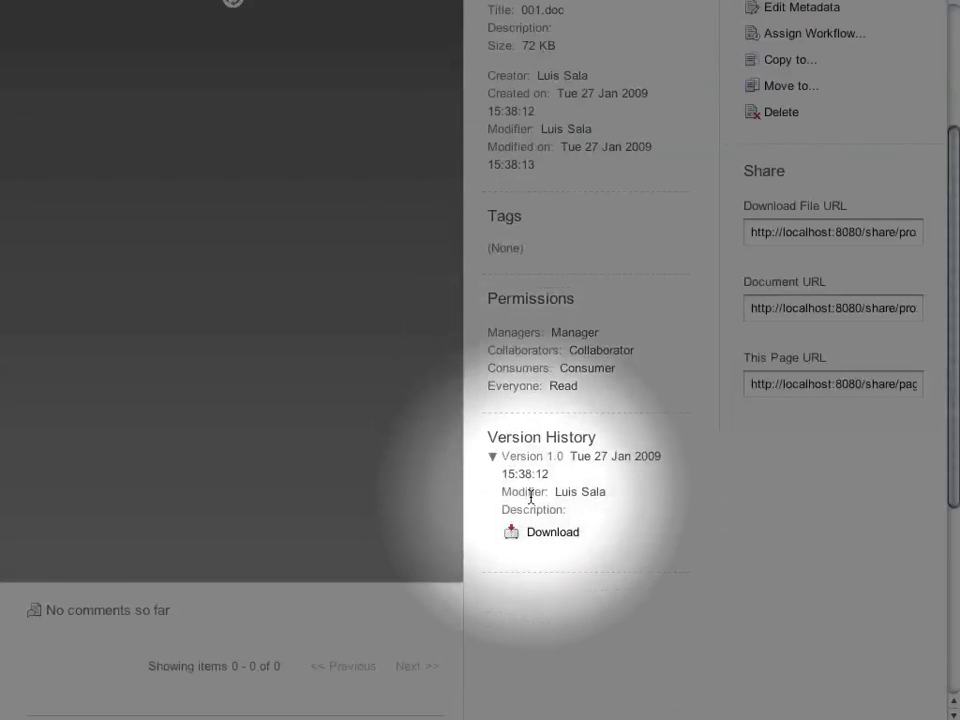
{"action": "scroll", "coordinate": [677, 493], "scroll_direction": "up", "scroll_amount": 4}
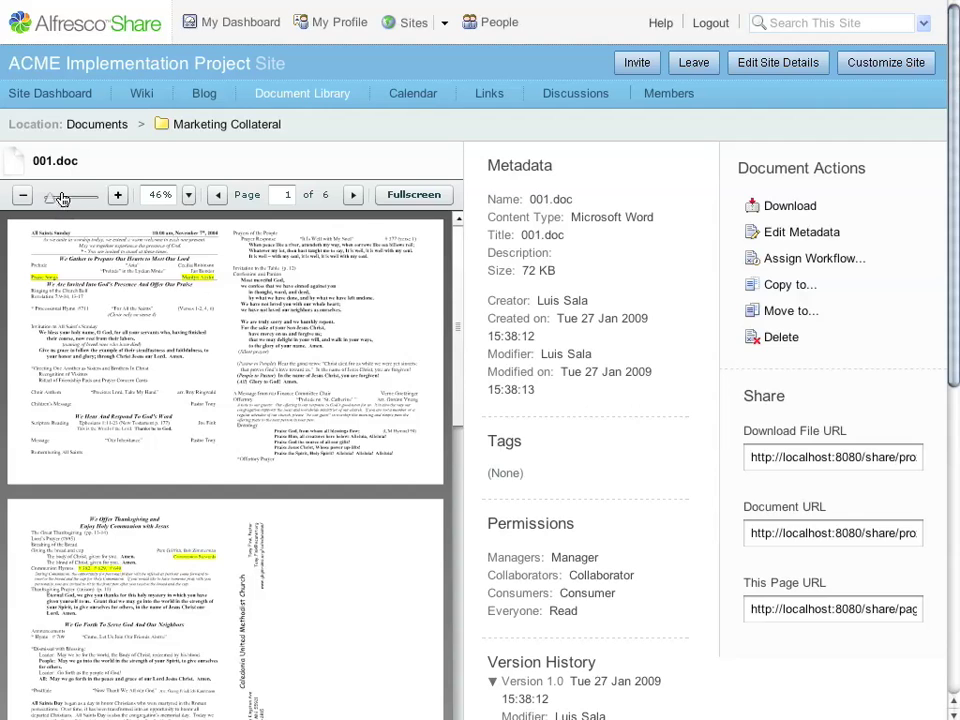
{"action": "left_click_drag", "start_coordinate": [46, 204], "coordinate": [86, 199]}
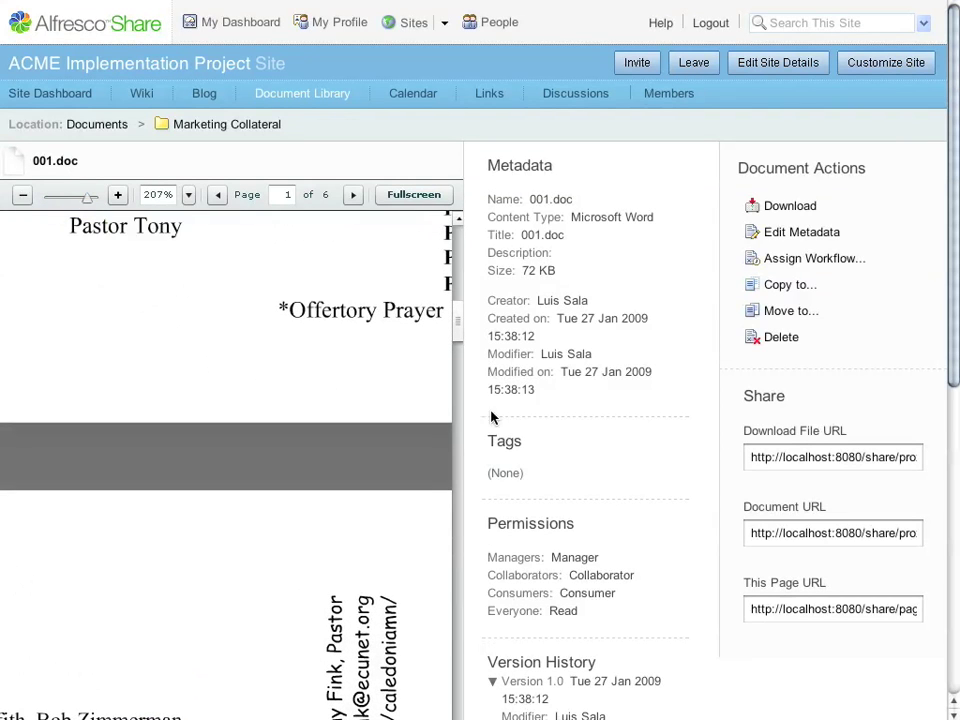
{"action": "left_click_drag", "start_coordinate": [435, 386], "coordinate": [133, 381]}
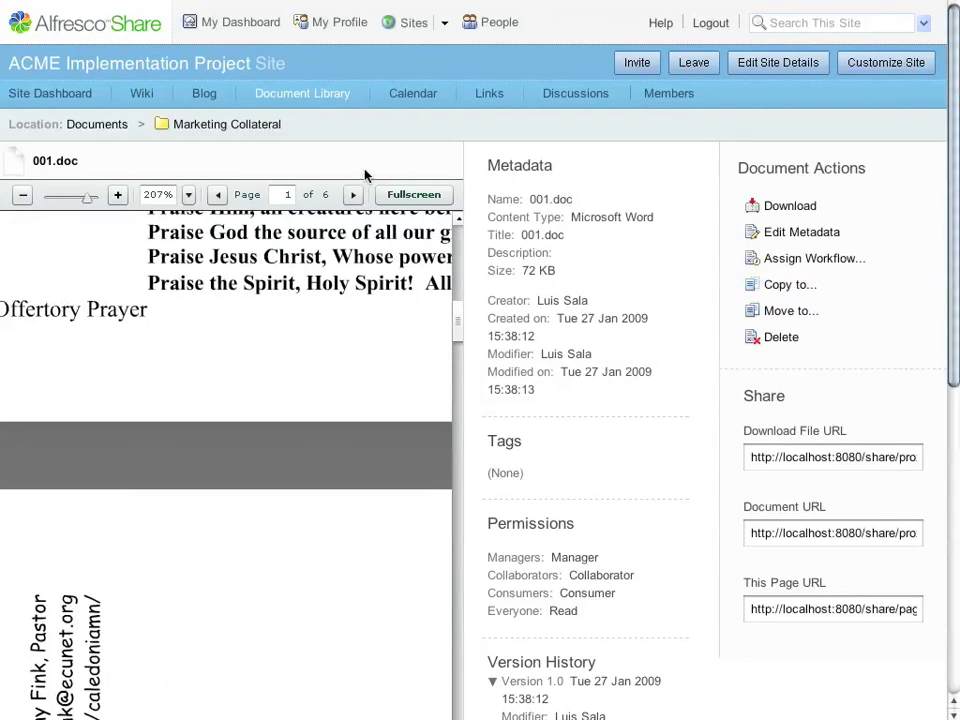
- Page the preview forward to page 4, then zoom back out to fit whole pages
{"action": "left_click", "coordinate": [352, 195]}
{"action": "left_click", "coordinate": [352, 195]}
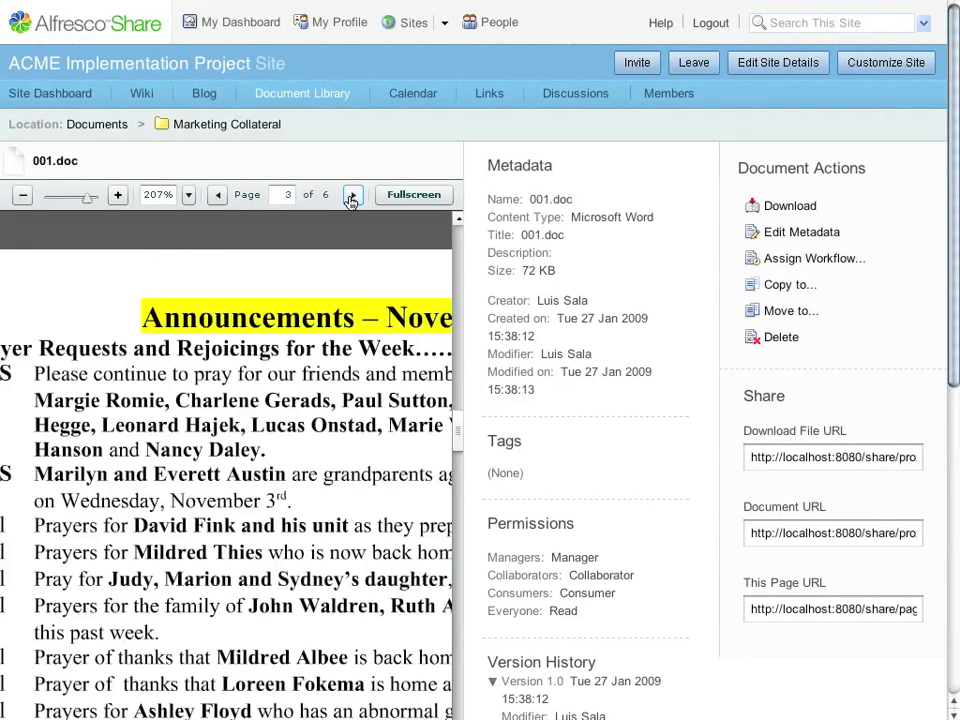
{"action": "left_click", "coordinate": [352, 195]}
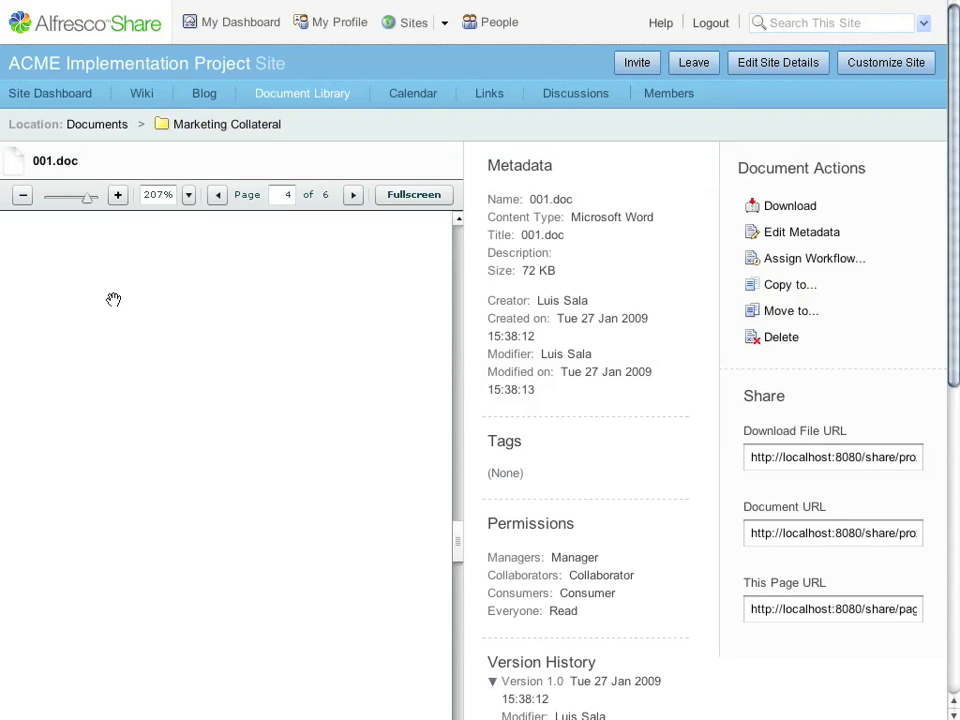
{"action": "scroll", "coordinate": [347, 525], "scroll_direction": "up", "scroll_amount": 3}
{"action": "left_click_drag", "start_coordinate": [166, 398], "coordinate": [23, 195]}
{"action": "left_click", "coordinate": [23, 195]}
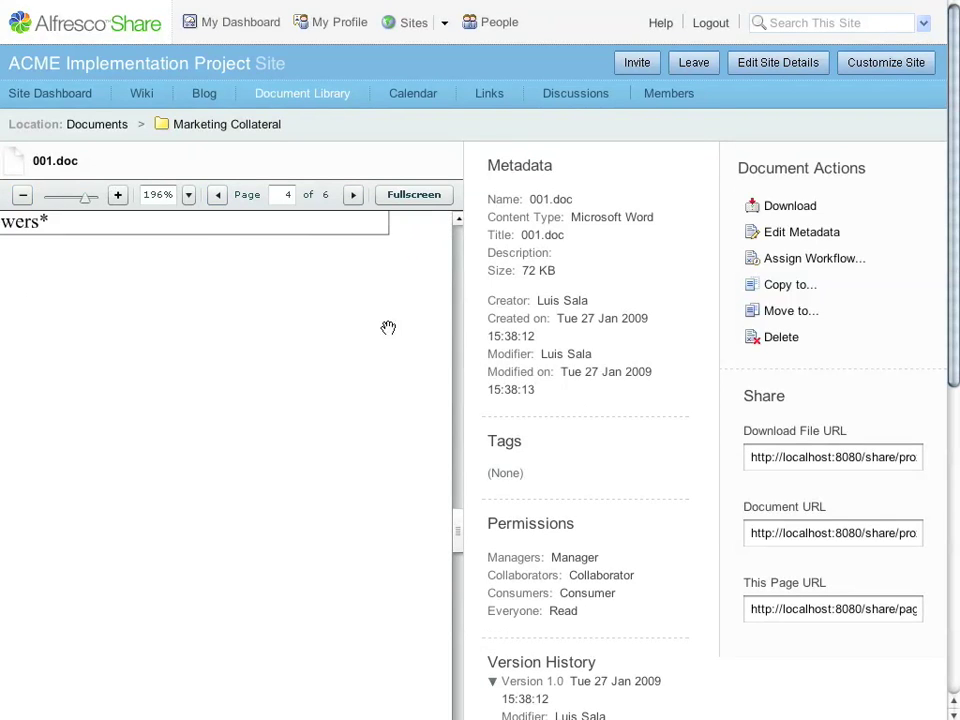
{"action": "left_click", "coordinate": [404, 198]}
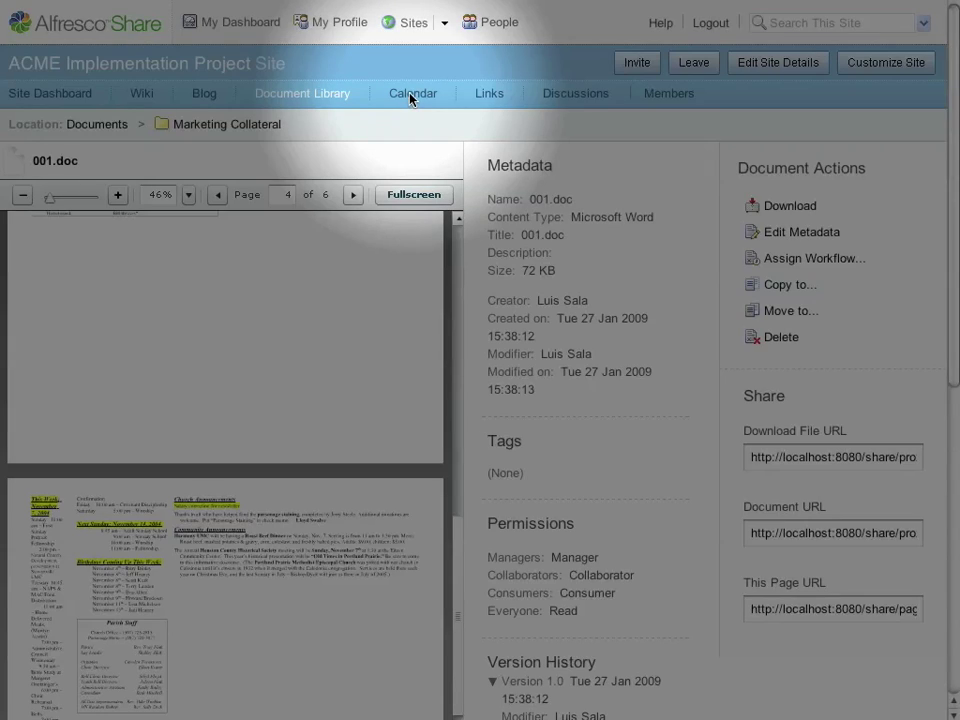
- Create a 29 January 'Product Demo' event in Main Conference Room, described 'Demo the product to ACME'
{"action": "left_click", "coordinate": [411, 96]}
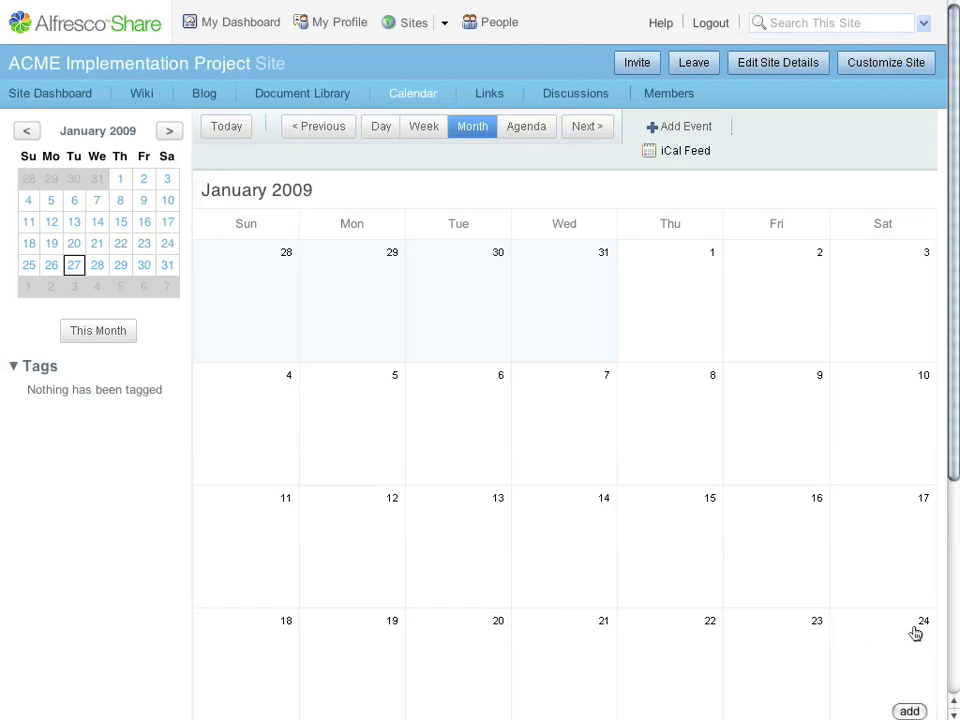
{"action": "scroll", "coordinate": [700, 580], "scroll_direction": "down", "scroll_amount": 3}
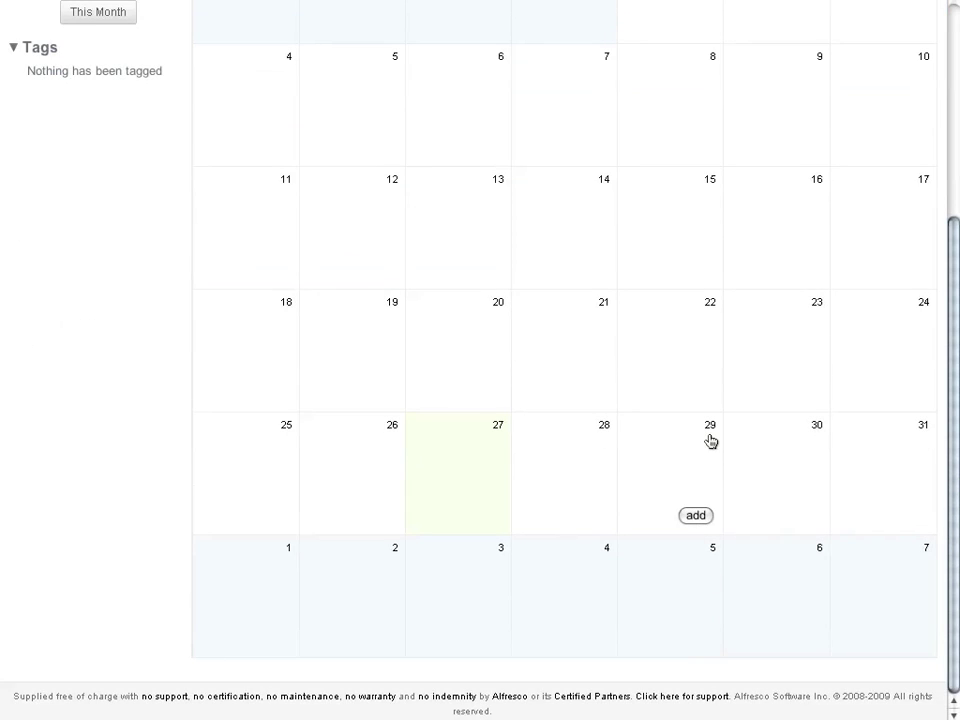
{"action": "left_click", "coordinate": [696, 515]}
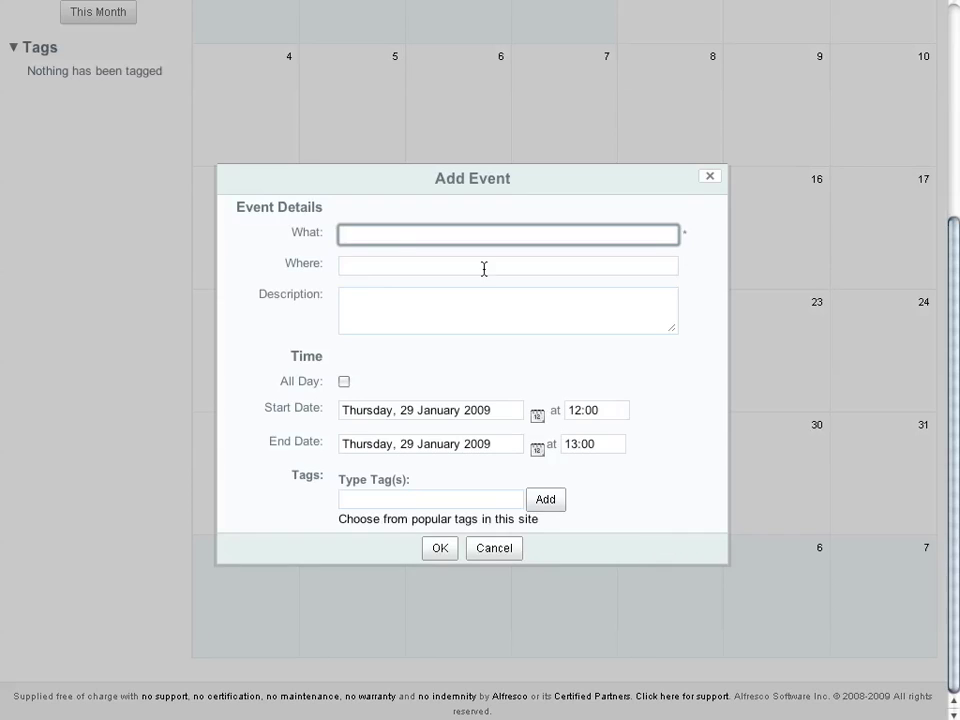
{"action": "type", "text": "Product Demo"}
{"action": "key", "text": "Tab"}
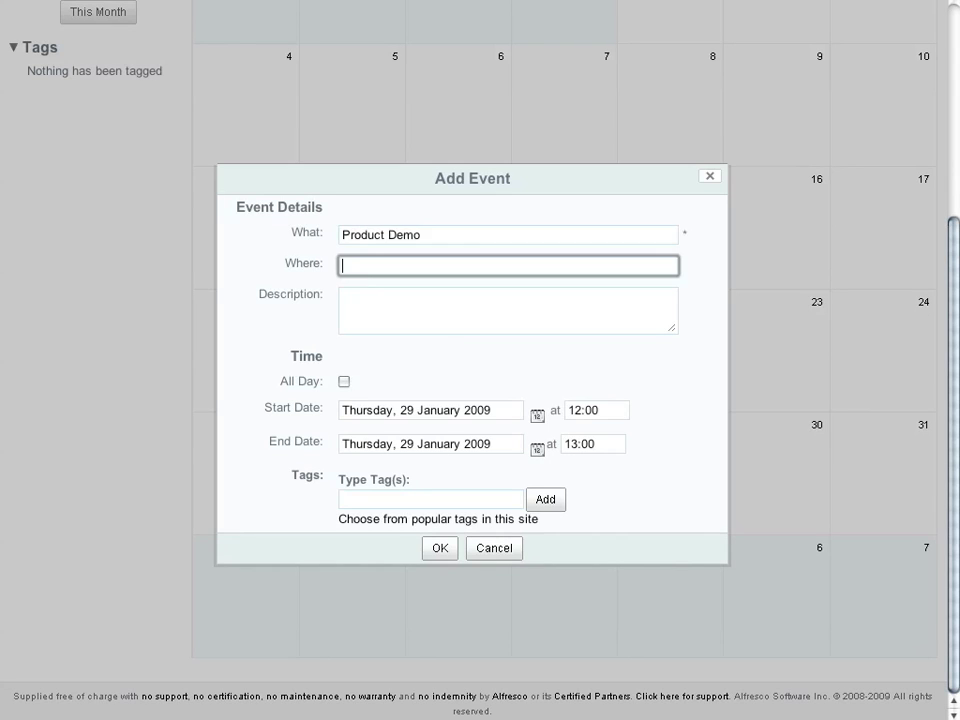
{"action": "type", "text": "Main Conference Room"}
{"action": "key", "text": "Tab"}
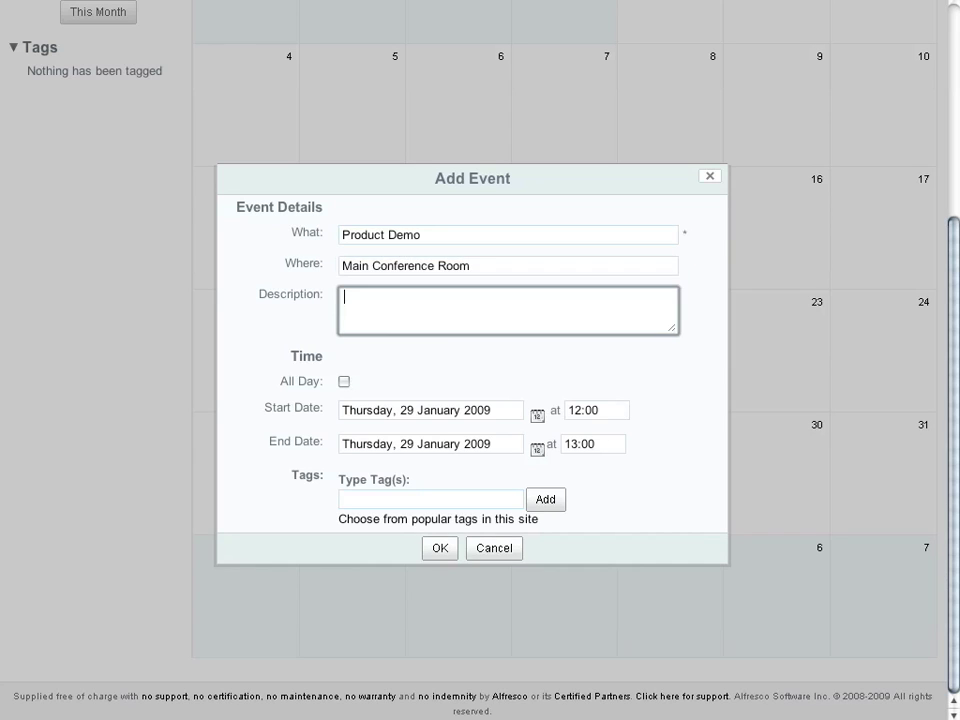
{"action": "type", "text": "Demo the product to ACME"}
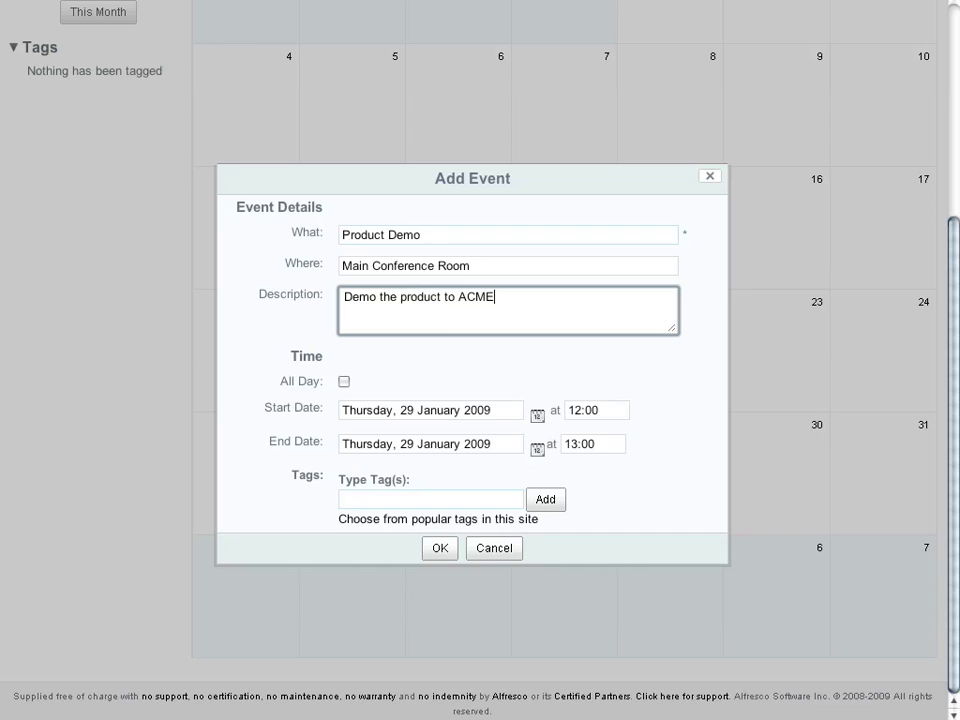
- Tag the event 'demo', save it, and go to the site's Links page
{"action": "left_click", "coordinate": [430, 498]}
{"action": "type", "text": "d"}
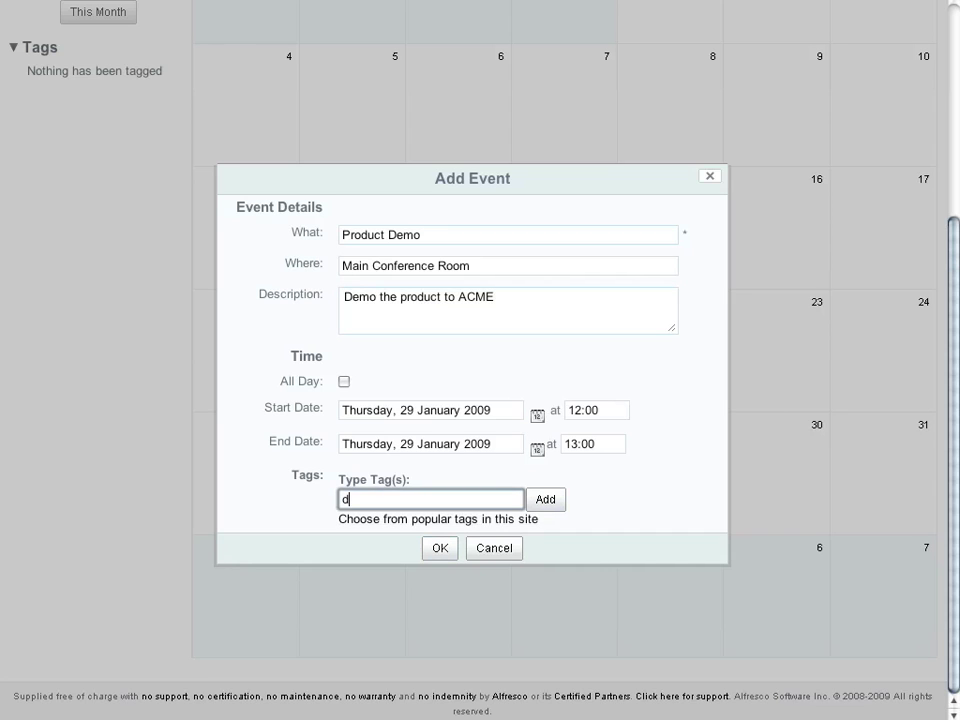
{"action": "type", "text": "emo"}
{"action": "left_click", "coordinate": [440, 548]}
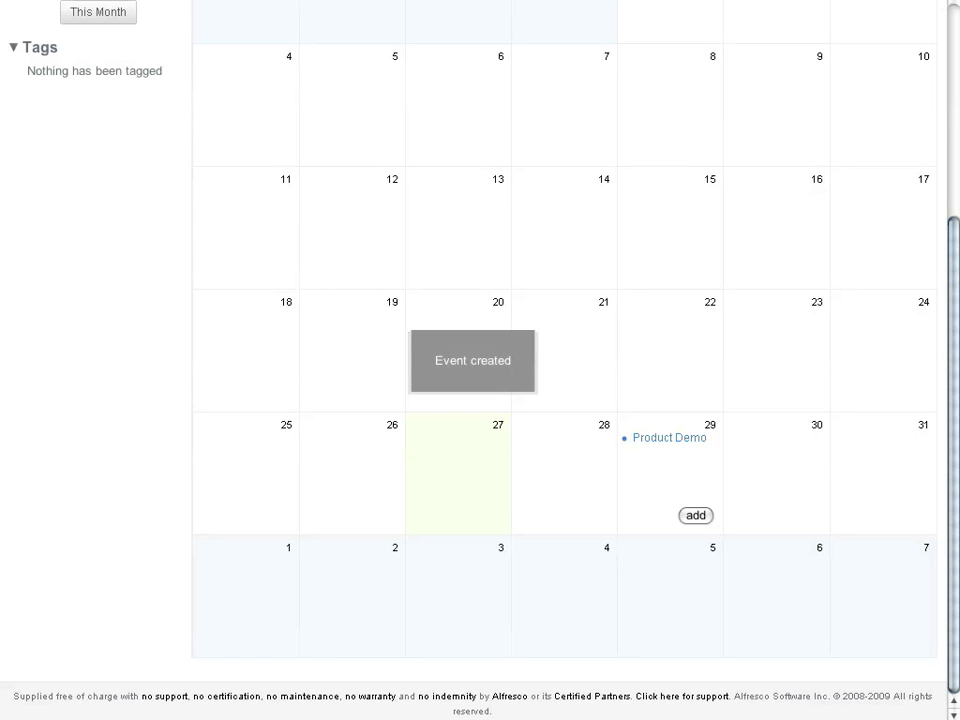
{"action": "scroll", "coordinate": [790, 450], "scroll_direction": "up", "scroll_amount": 5}
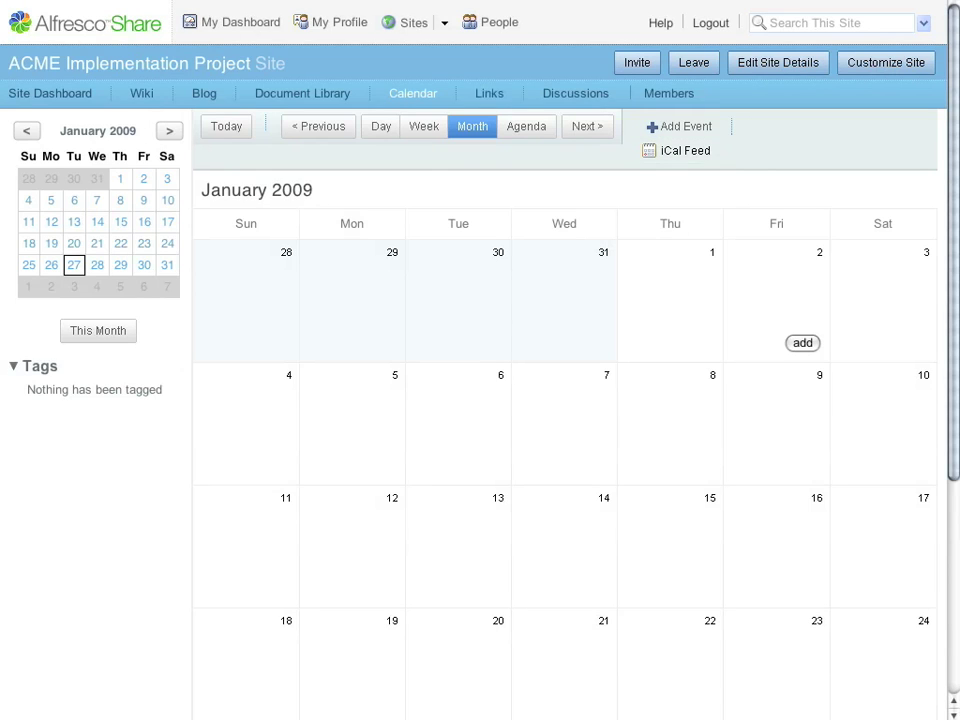
{"action": "left_click", "coordinate": [489, 93]}
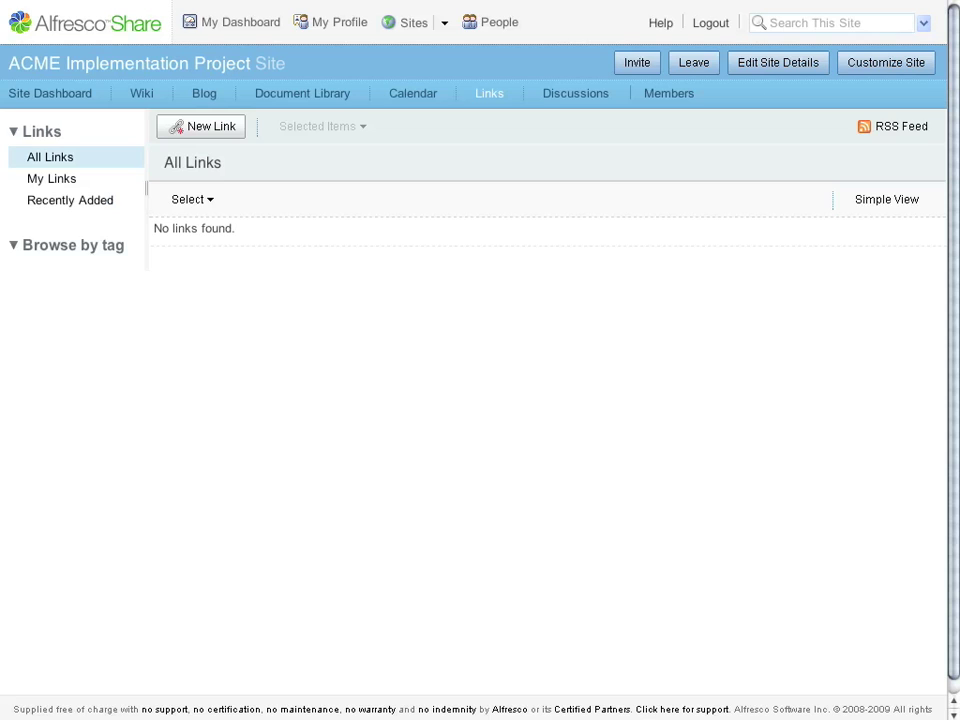
{"action": "left_click", "coordinate": [201, 126]}
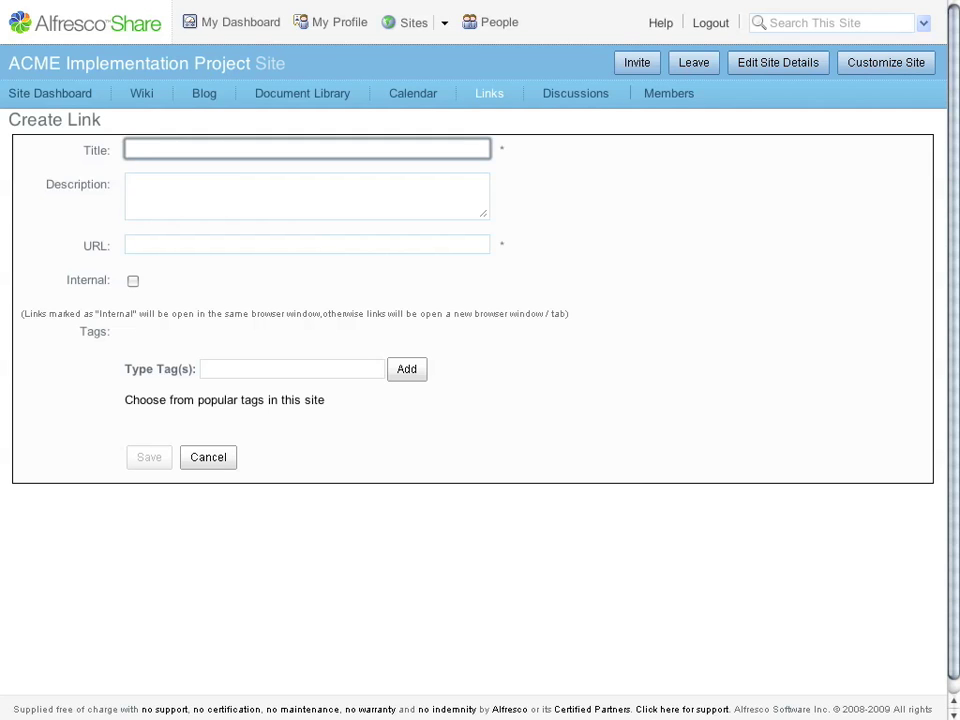
{"action": "type", "text": "Alfresco Website"}
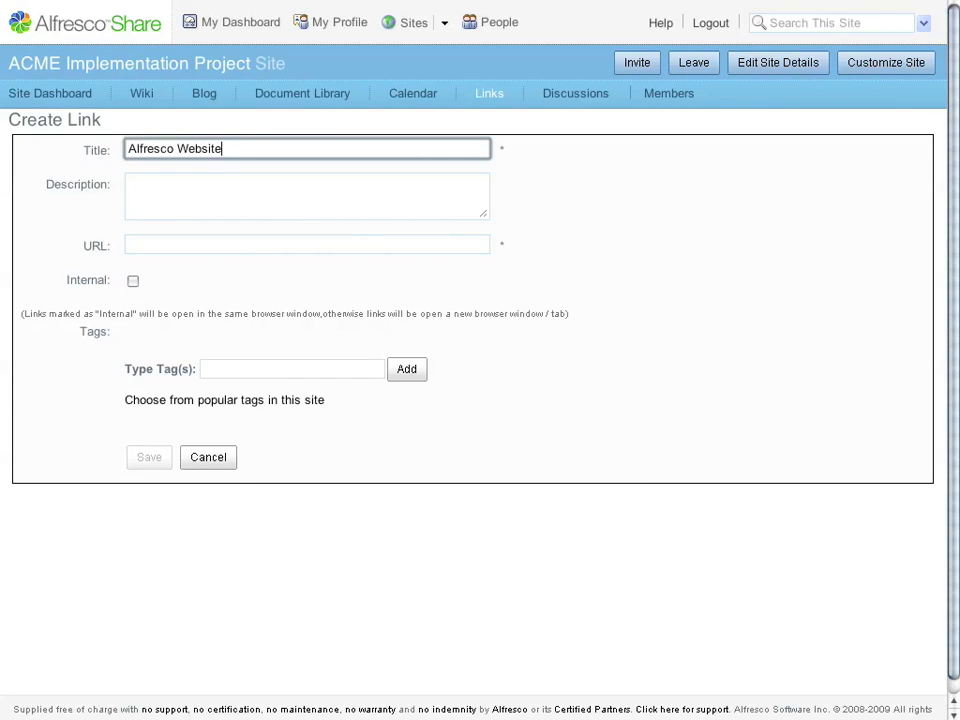
{"action": "key", "text": "Tab"}
{"action": "type", "text": "Alfresco "}
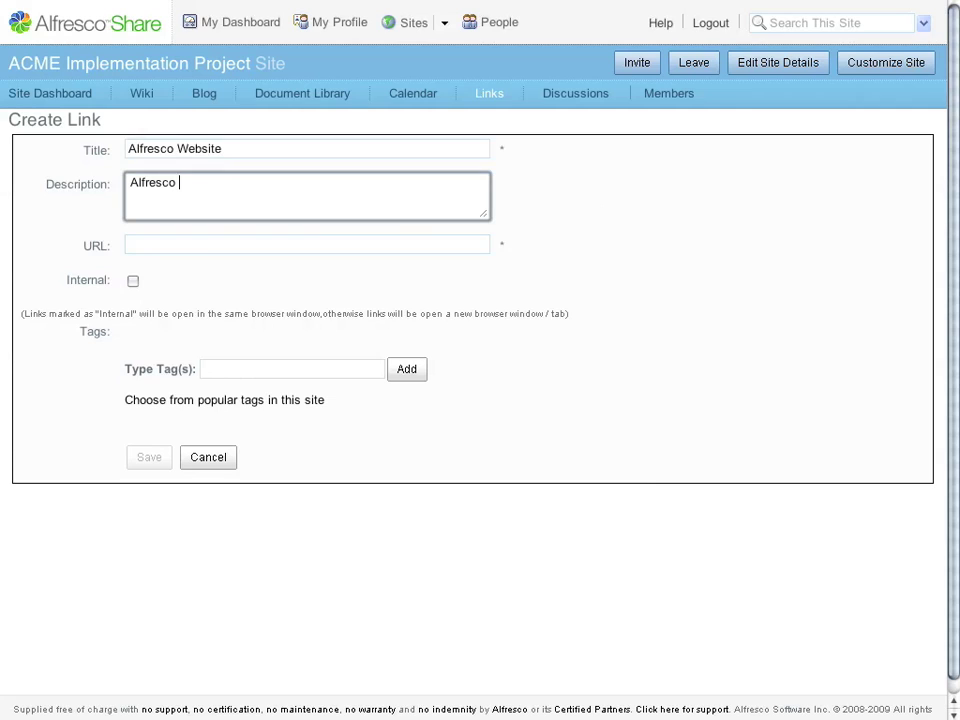
{"action": "type", "text": "ECM"}
{"action": "key", "text": "Tab"}
{"action": "type", "text": "ht"}
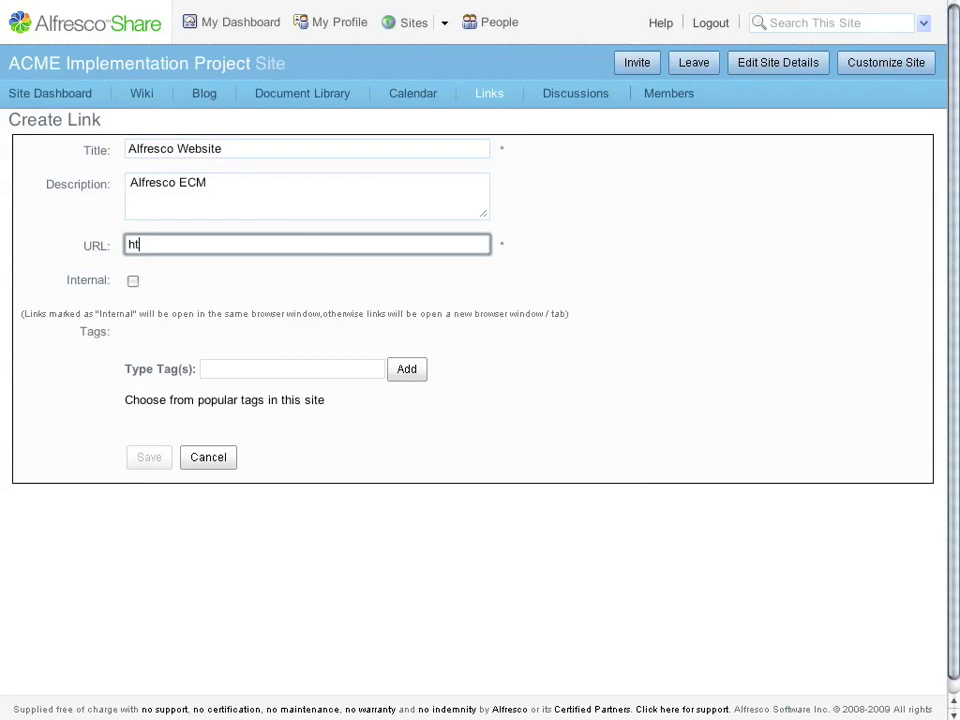
{"action": "type", "text": "tp://alfresco.com"}
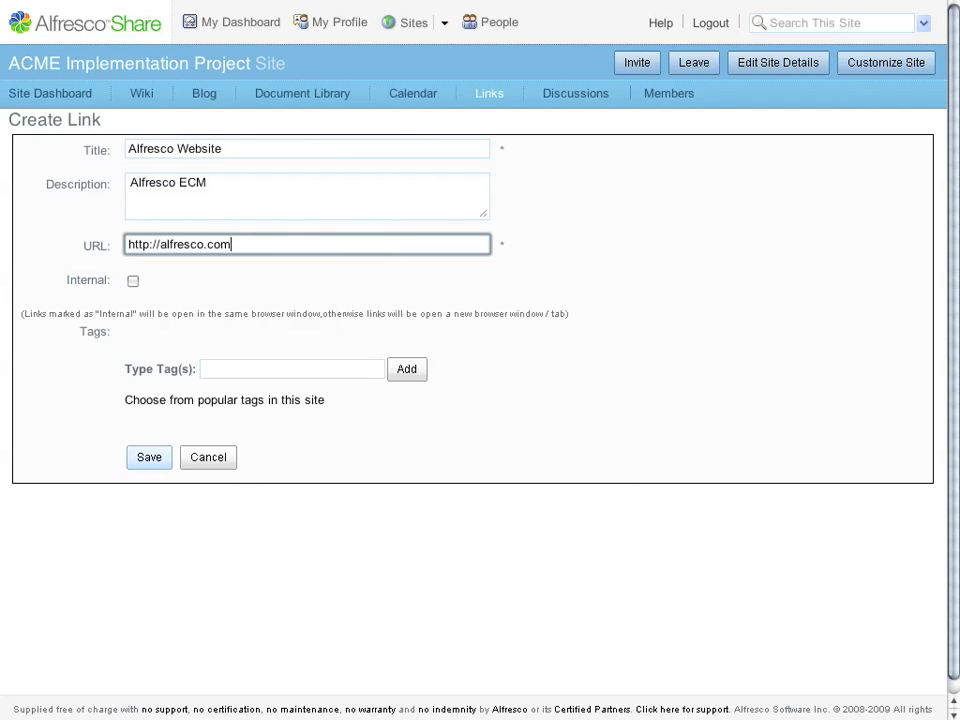
{"action": "left_click", "coordinate": [149, 457]}
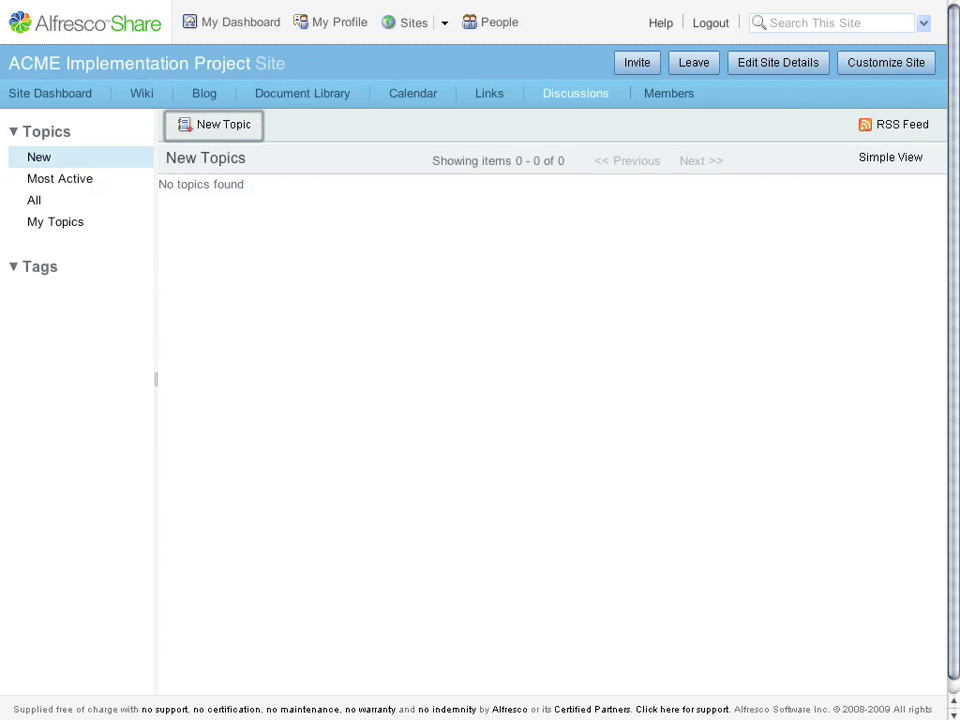
- Post a topic 'Help me with this problem...' with the pasted paragraphs as its body
{"action": "key", "text": "Return"}
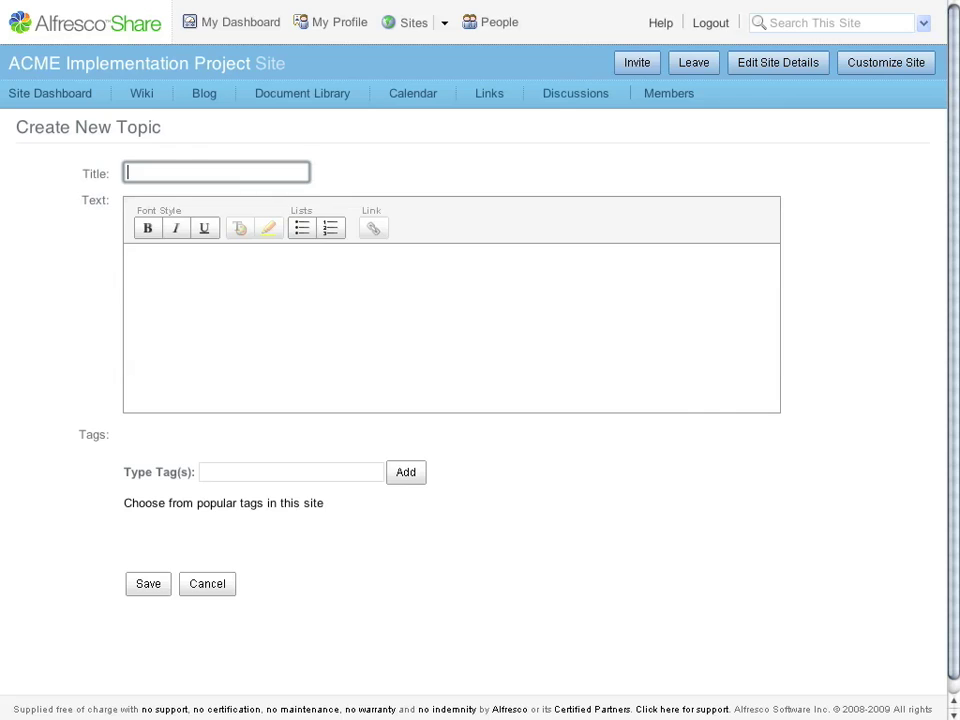
{"action": "type", "text": "Help me with this prob"}
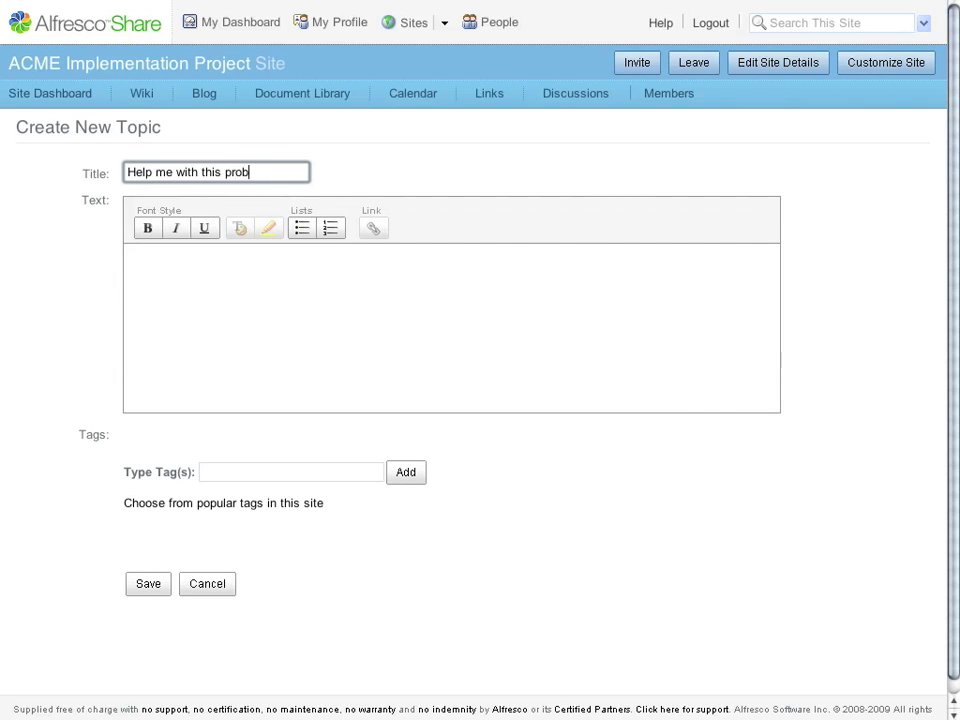
{"action": "type", "text": "lem..."}
{"action": "key", "text": "Tab"}
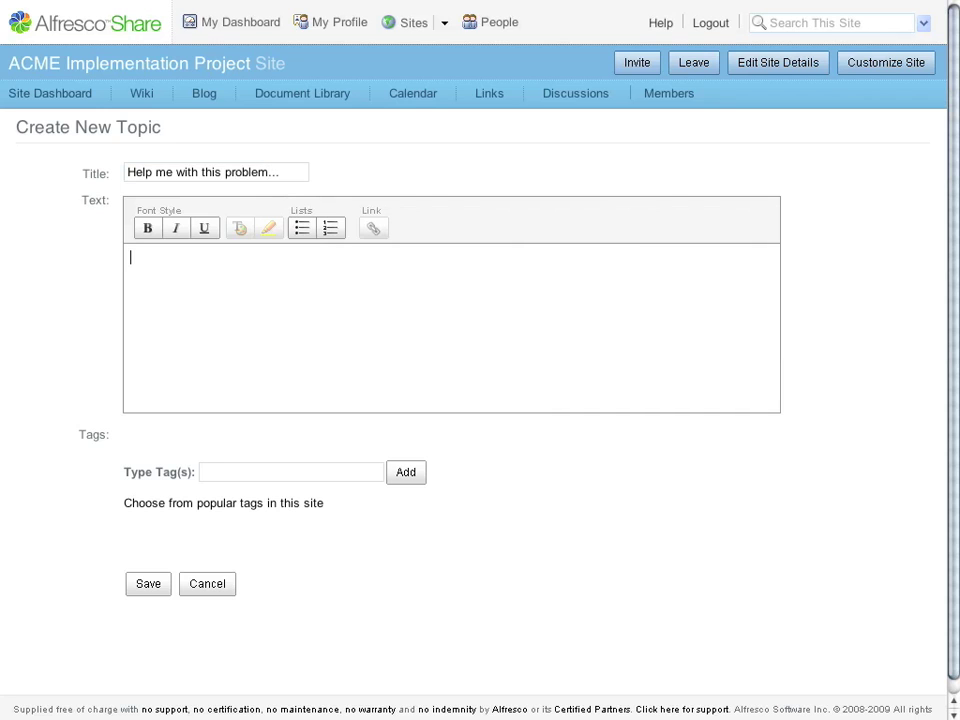
{"action": "key", "text": "ctrl+v"}
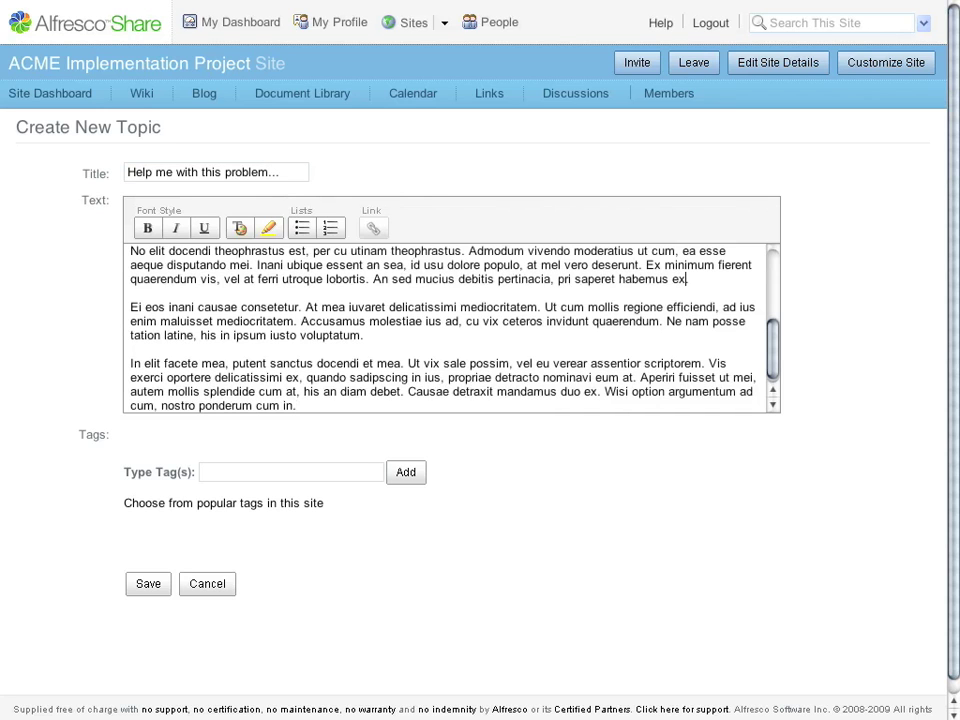
{"action": "left_click", "coordinate": [130, 293]}
{"action": "left_click", "coordinate": [148, 583]}
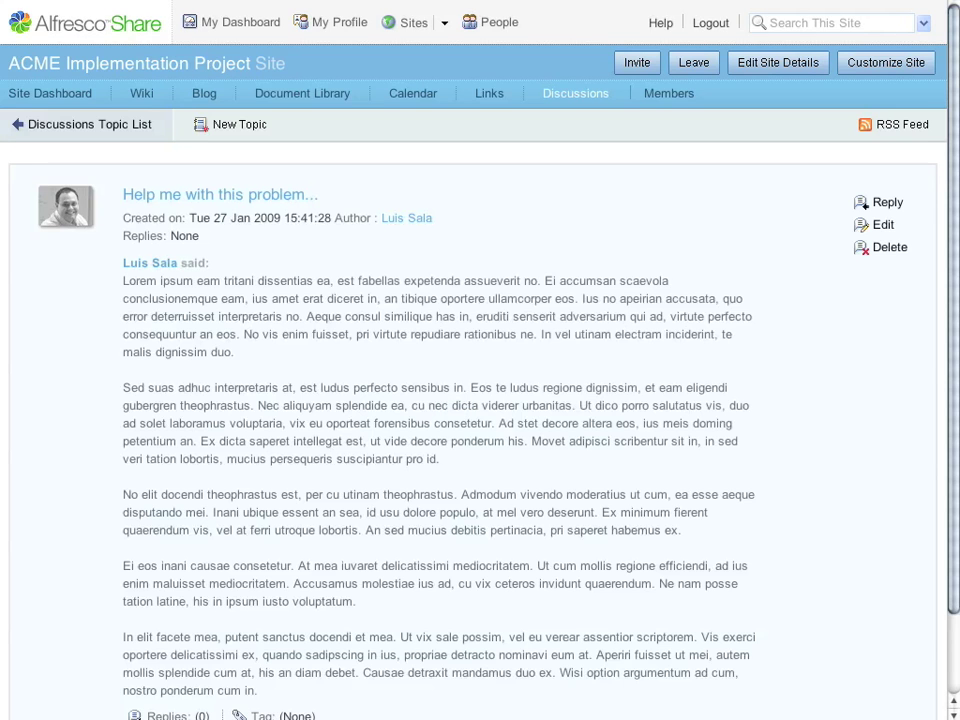
- Reply to the topic with the same pasted text
{"action": "scroll", "coordinate": [480, 360], "scroll_direction": "down", "scroll_amount": 2}
{"action": "left_click", "coordinate": [887, 109]}
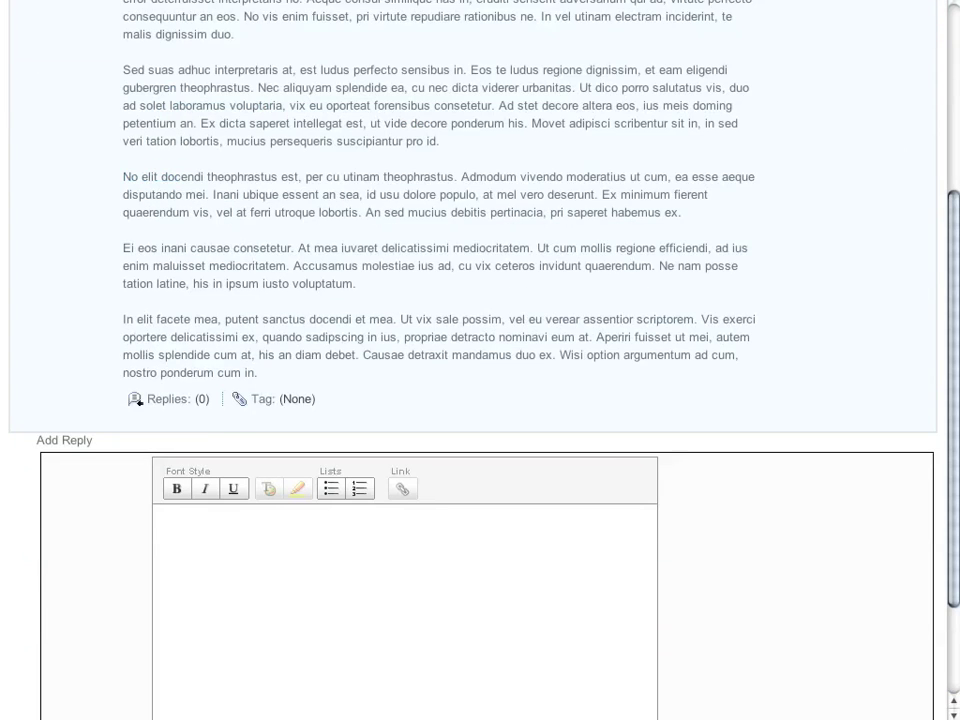
{"action": "key", "text": "ctrl+v"}
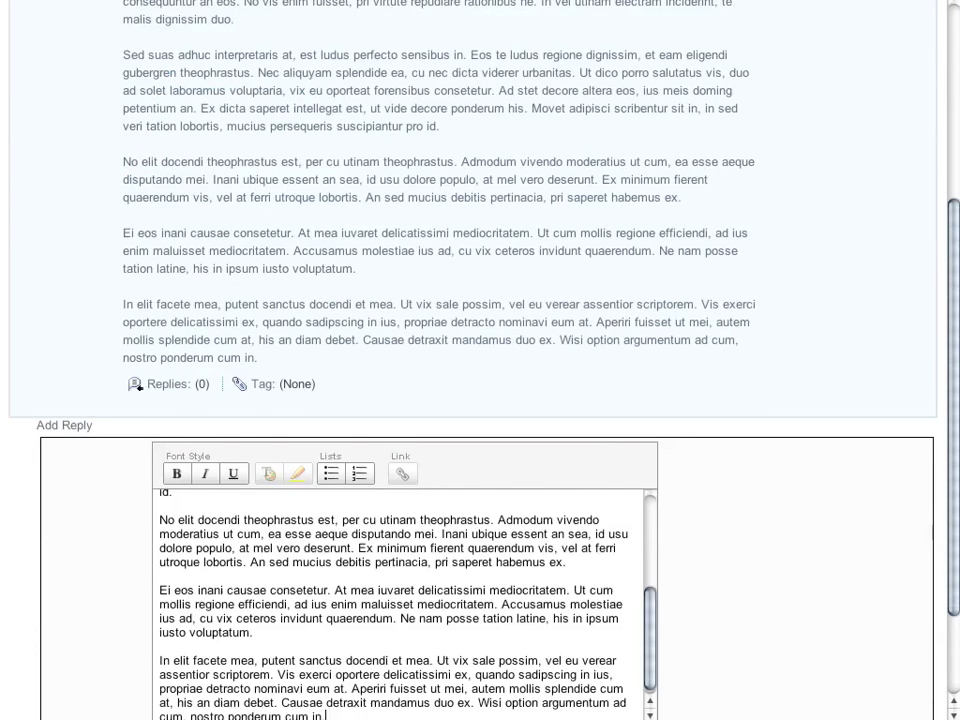
{"action": "scroll", "coordinate": [480, 360], "scroll_direction": "down", "scroll_amount": 4}
{"action": "left_click", "coordinate": [180, 628]}
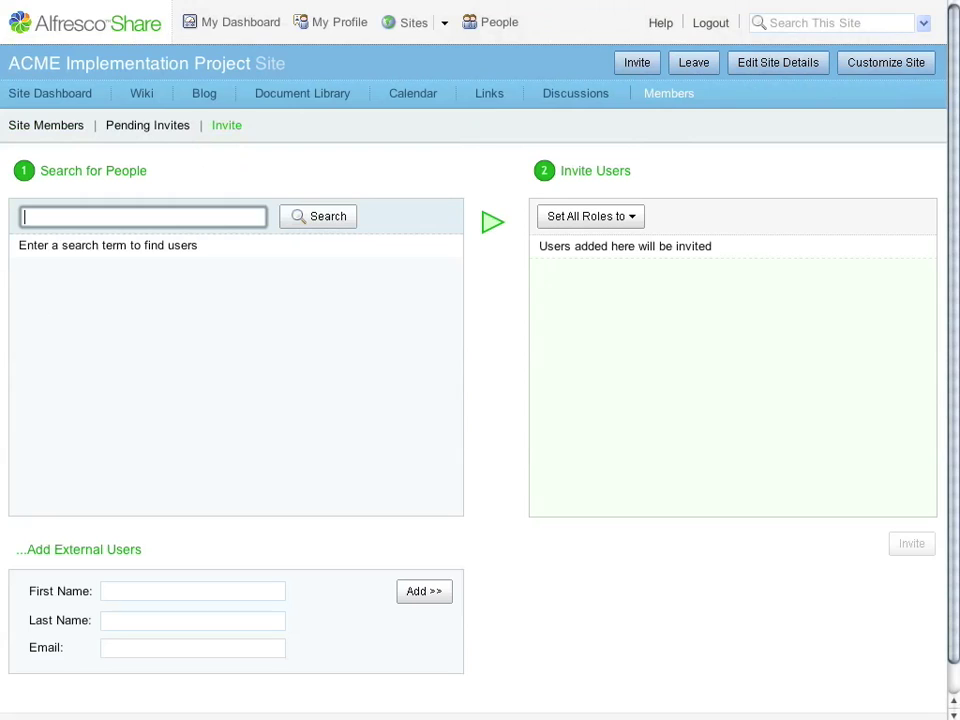
- Search for two users by name and add both to the invite list
{"action": "type", "text": "matt"}
{"action": "key", "text": "Return"}
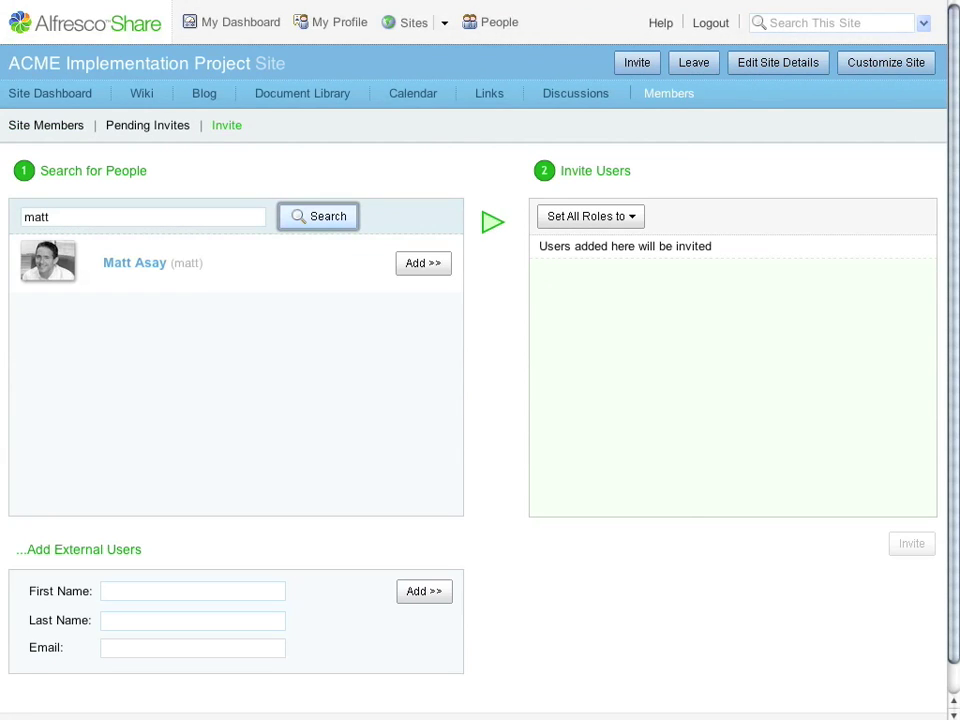
{"action": "key", "text": "Tab"}
{"action": "key", "text": "Return"}
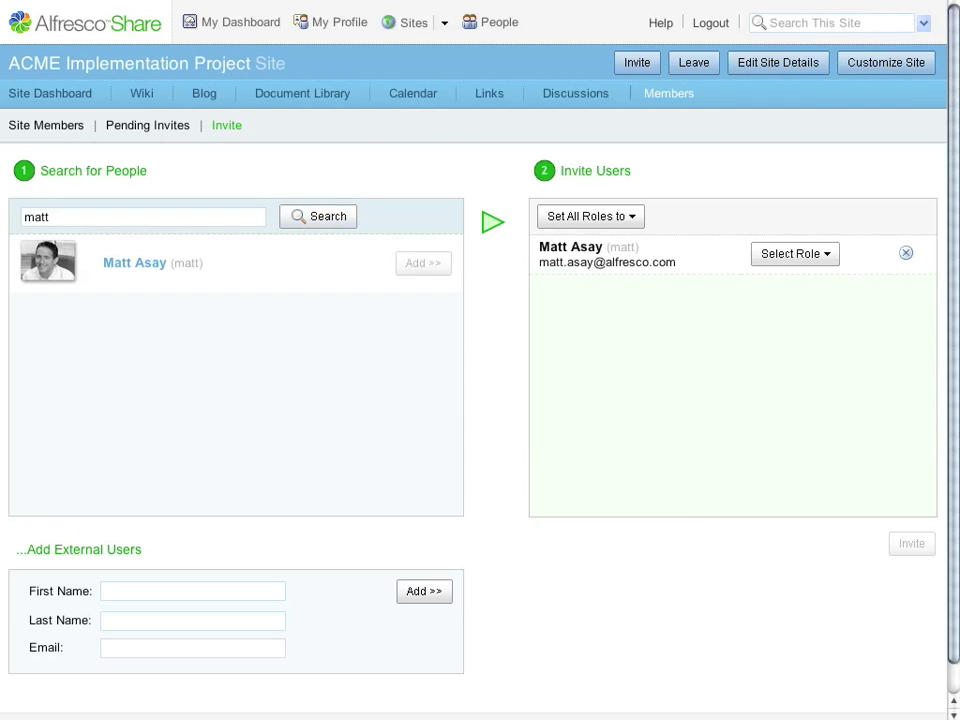
{"action": "type", "text": "john"}
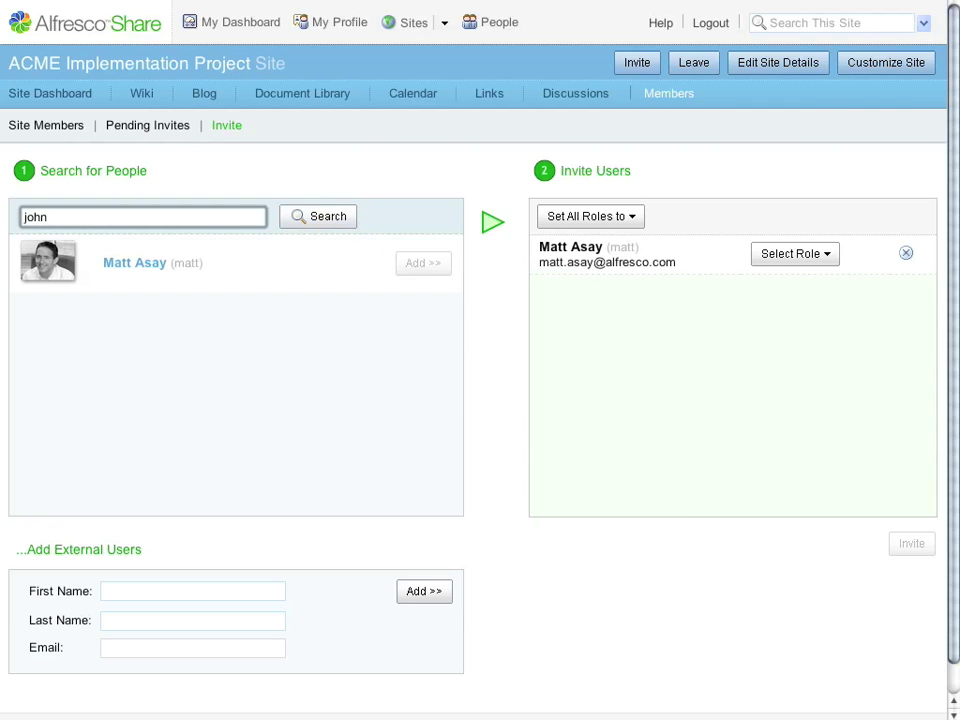
{"action": "key", "text": "Return"}
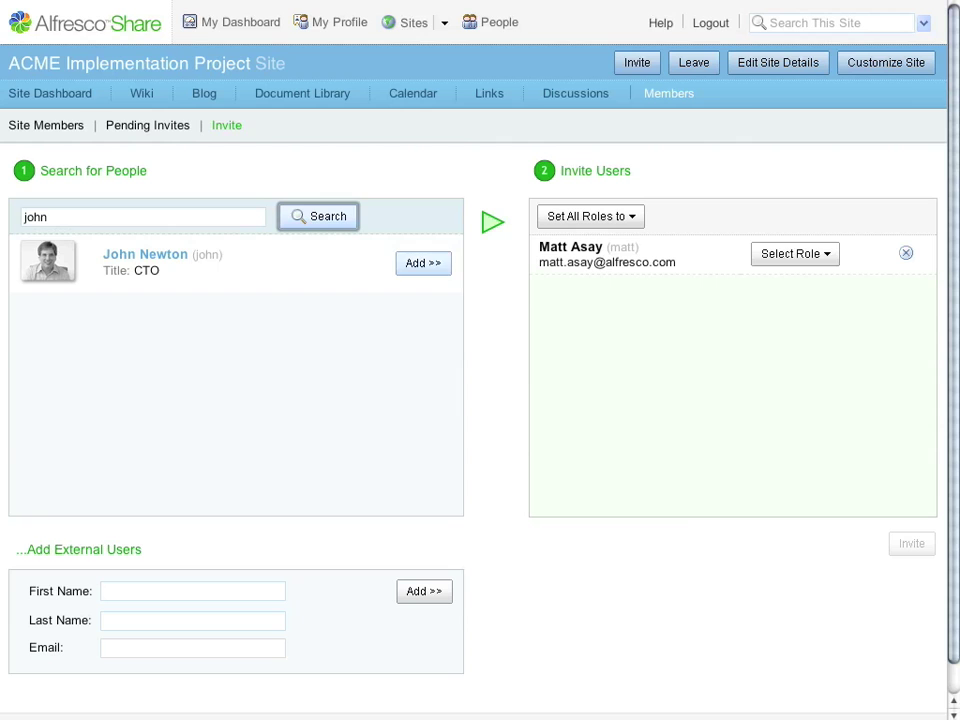
{"action": "key", "text": "Tab"}
{"action": "key", "text": "Return"}
- Give both invitees the Collaborator role and send the invitations
{"action": "key", "text": "Tab"}
{"action": "key", "text": "Tab"}
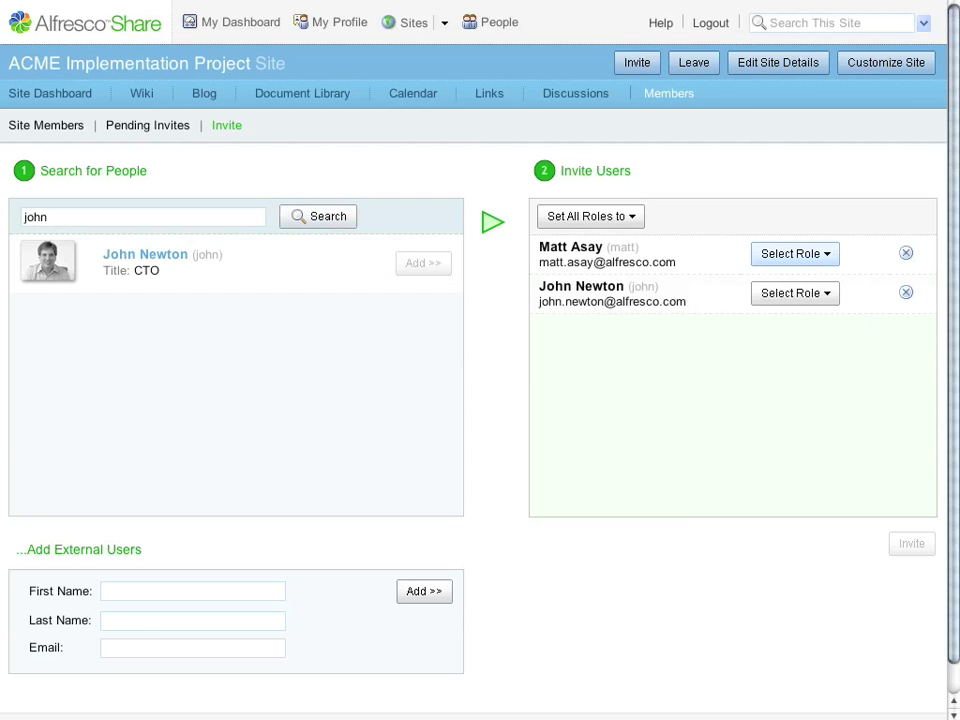
{"action": "key", "text": "Return"}
{"action": "key", "text": "Down"}
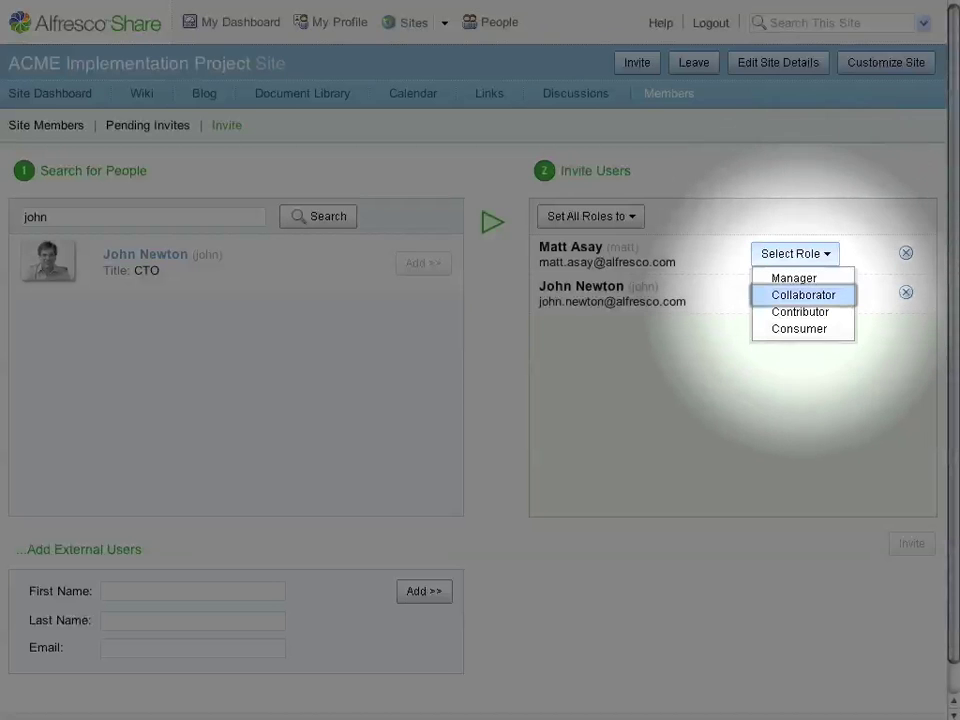
{"action": "key", "text": "Up"}
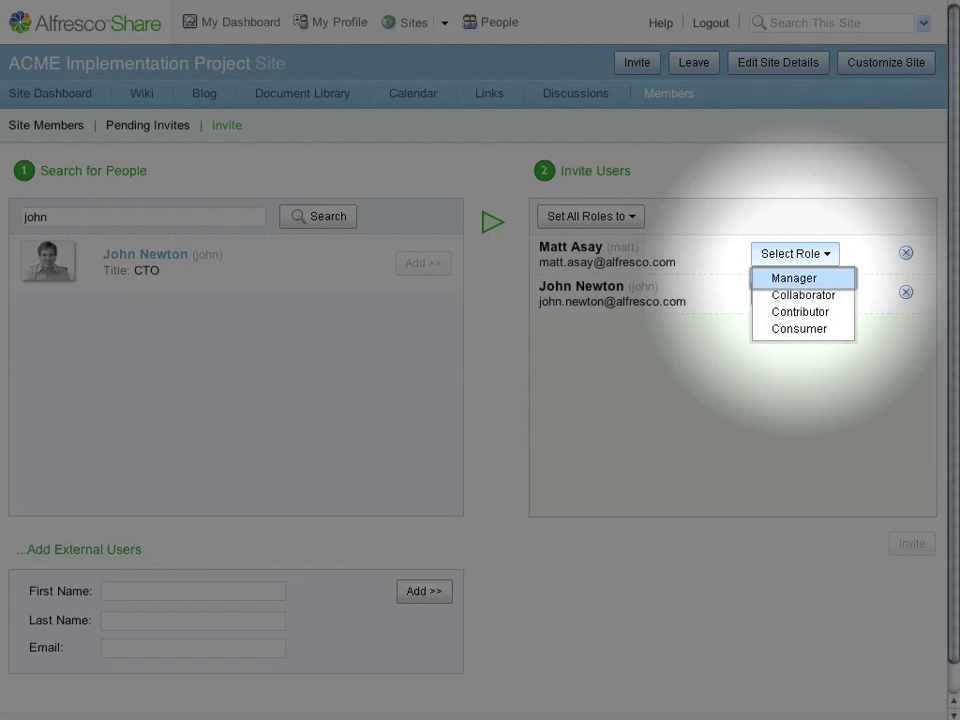
{"action": "key", "text": "Down"}
{"action": "key", "text": "Down"}
{"action": "key", "text": "Down"}
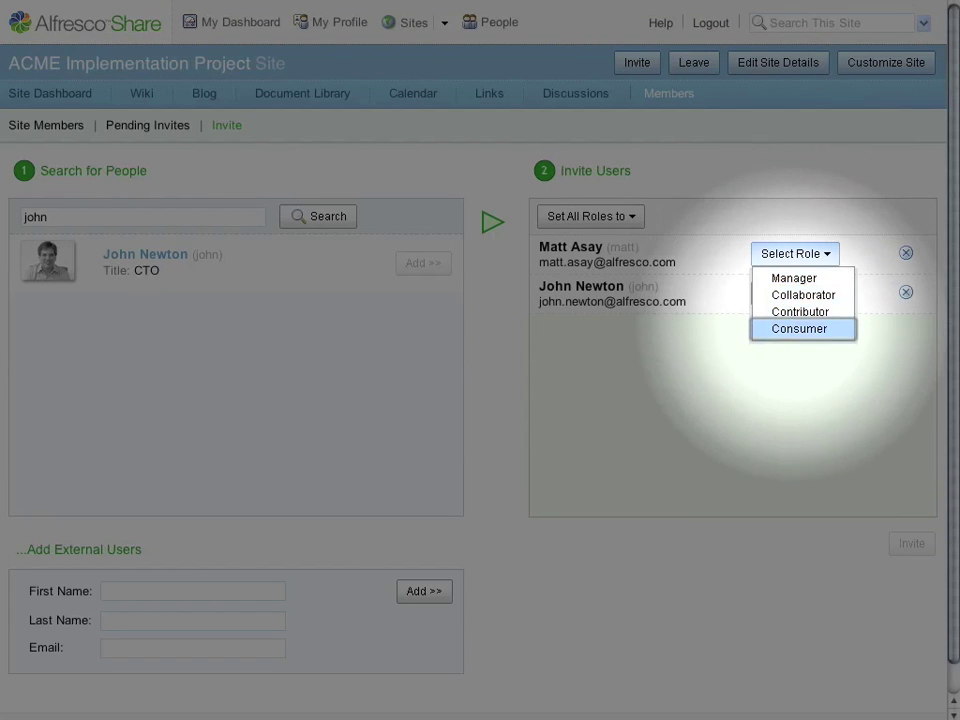
{"action": "key", "text": "Down"}
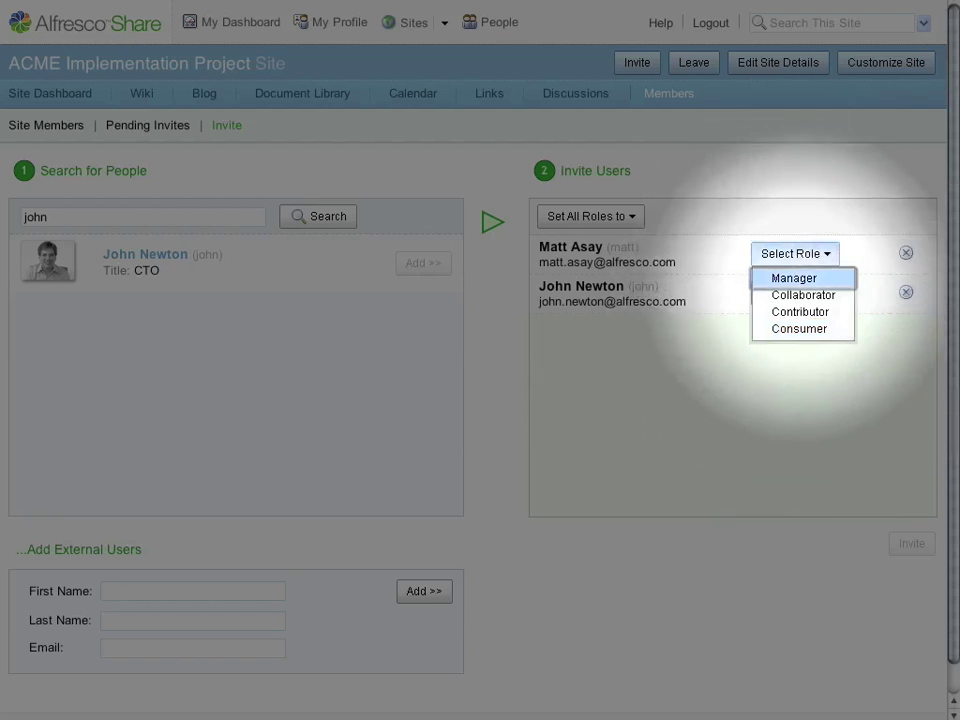
{"action": "key", "text": "Down"}
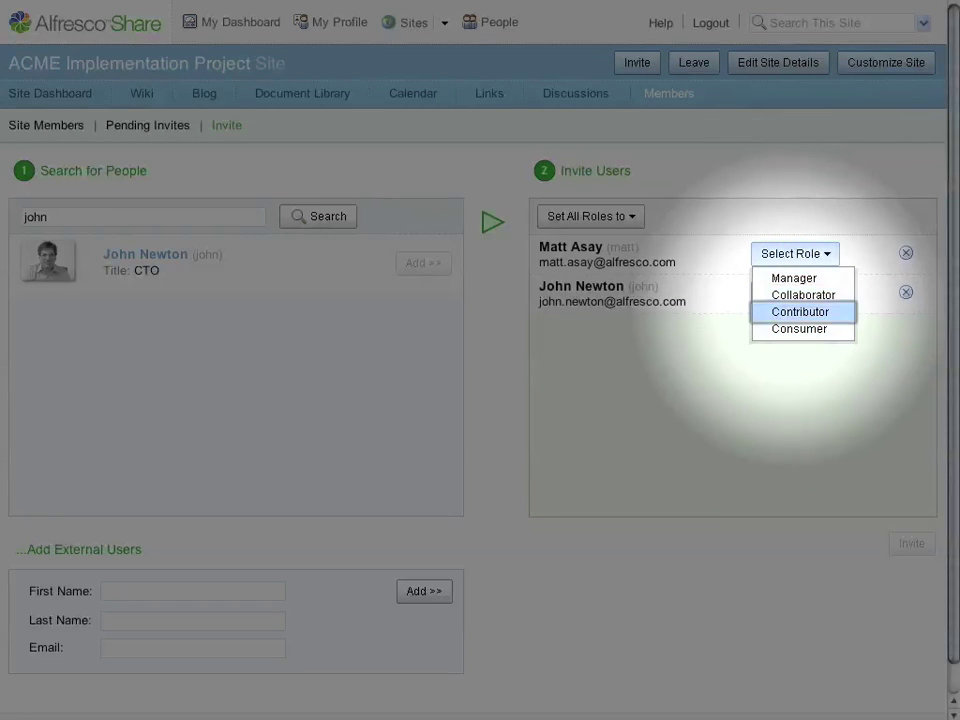
{"action": "left_click", "coordinate": [790, 293]}
{"action": "left_click", "coordinate": [797, 334]}
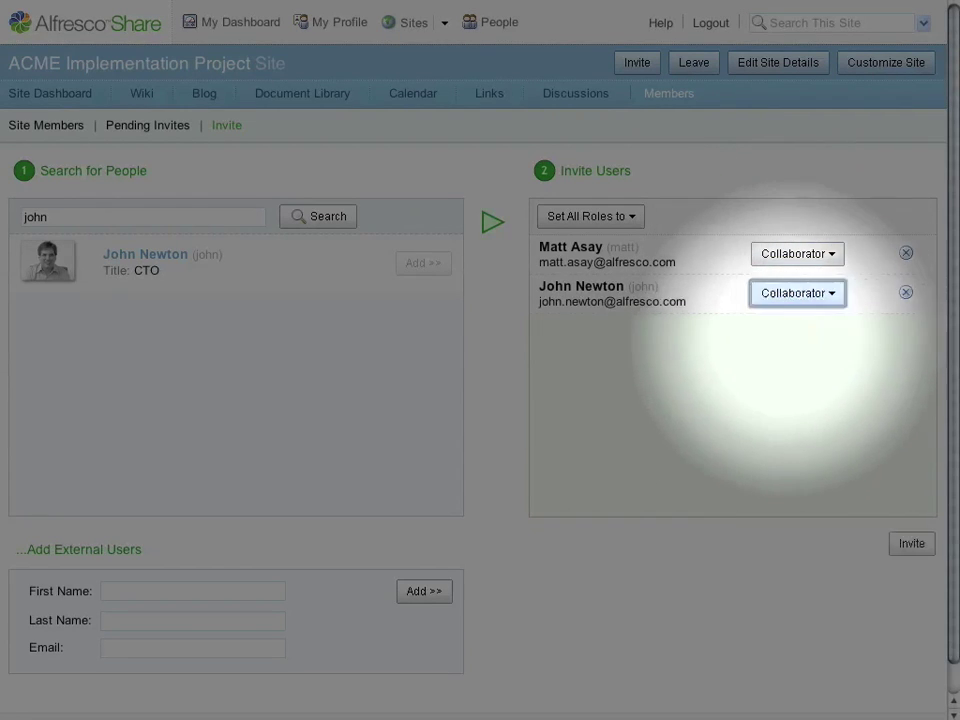
{"action": "left_click", "coordinate": [911, 543]}
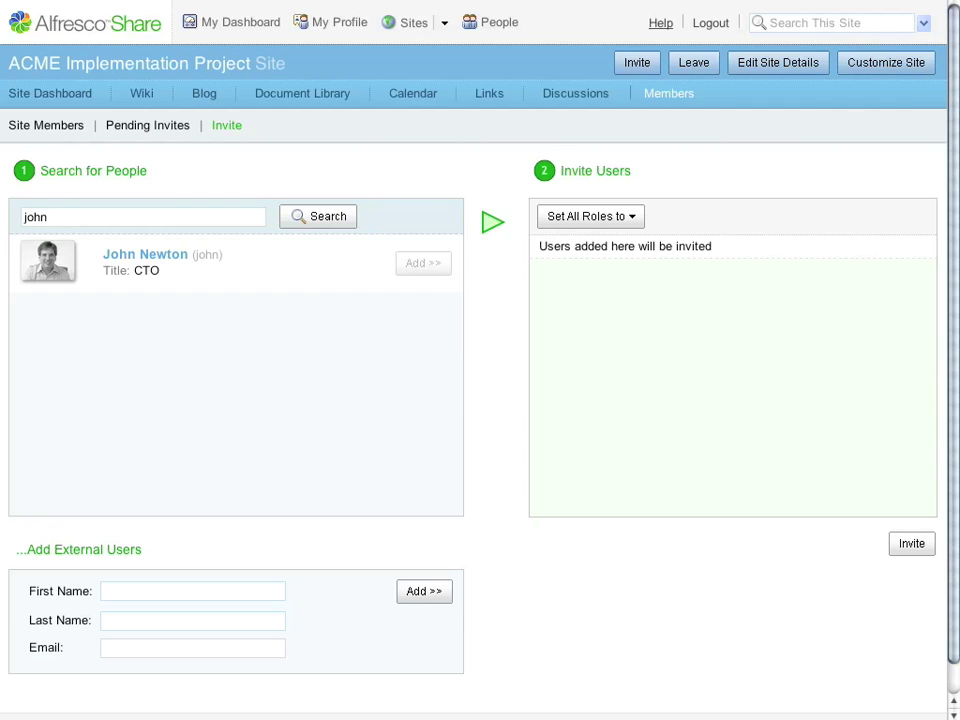
- Log out and sign in as the invited user with their user name and password
{"action": "left_click", "coordinate": [710, 22]}
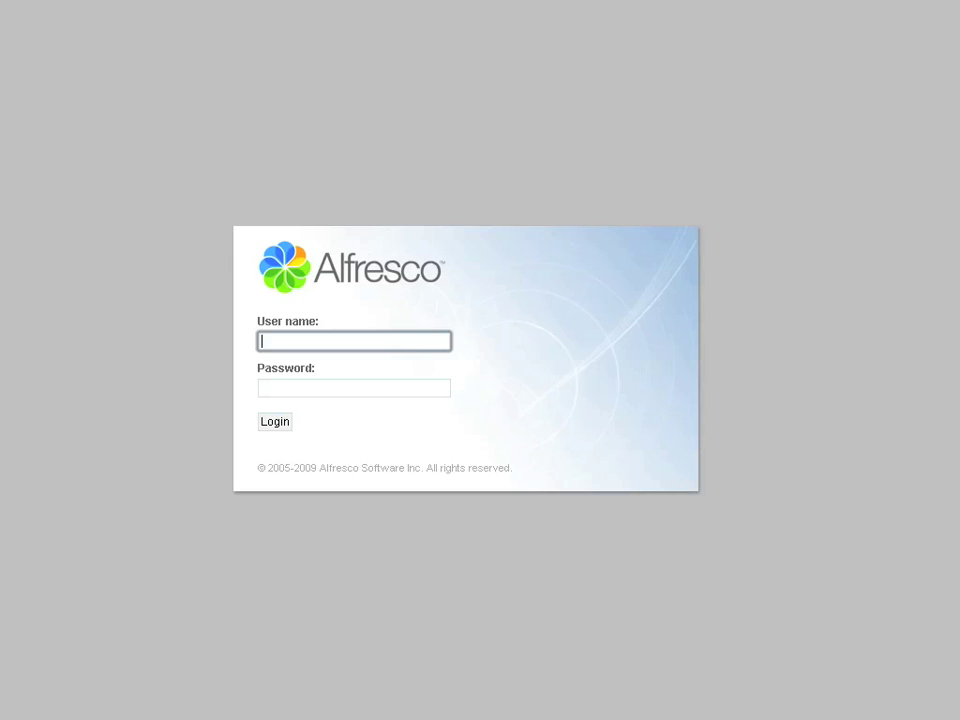
{"action": "key", "text": "Tab"}
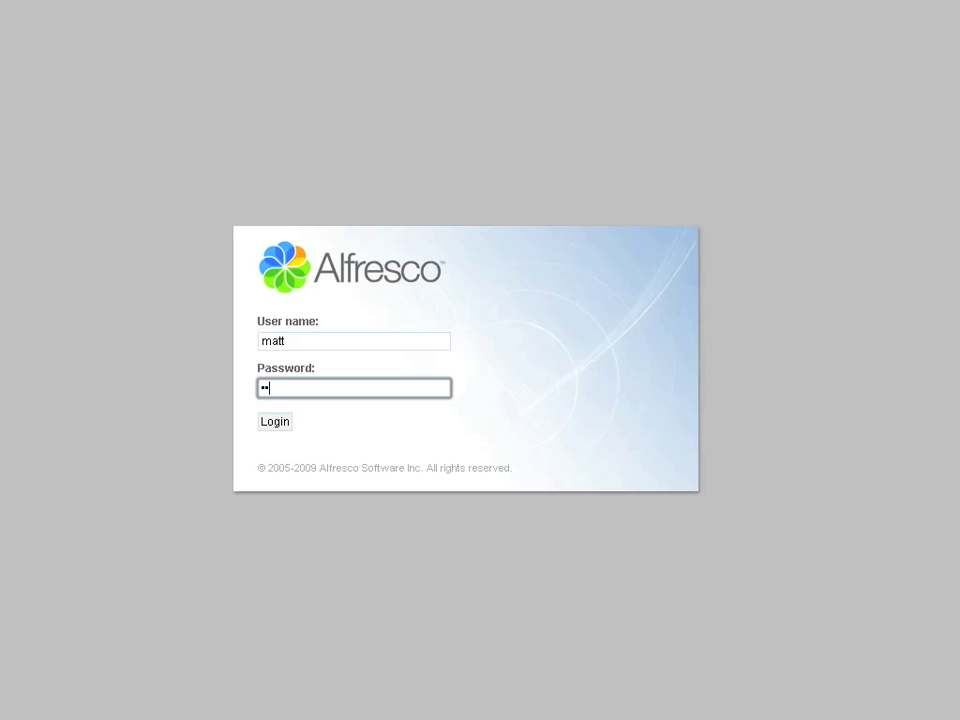
{"action": "key", "text": "Return"}
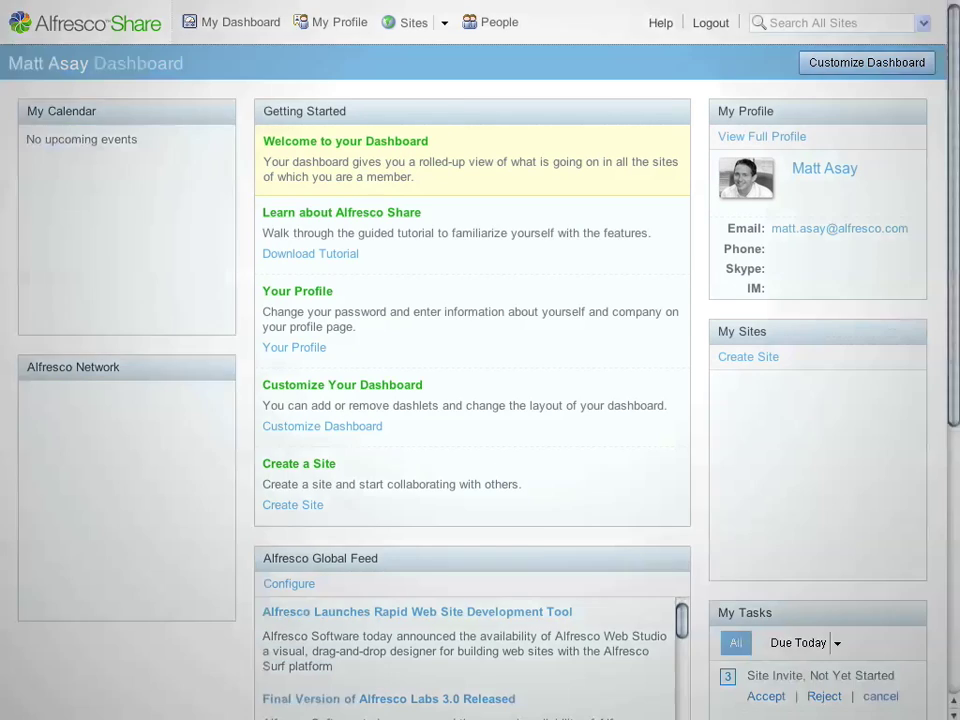
- Accept the pending Site Invite task from My Tasks
{"action": "scroll", "coordinate": [480, 400], "scroll_direction": "down", "scroll_amount": 5}
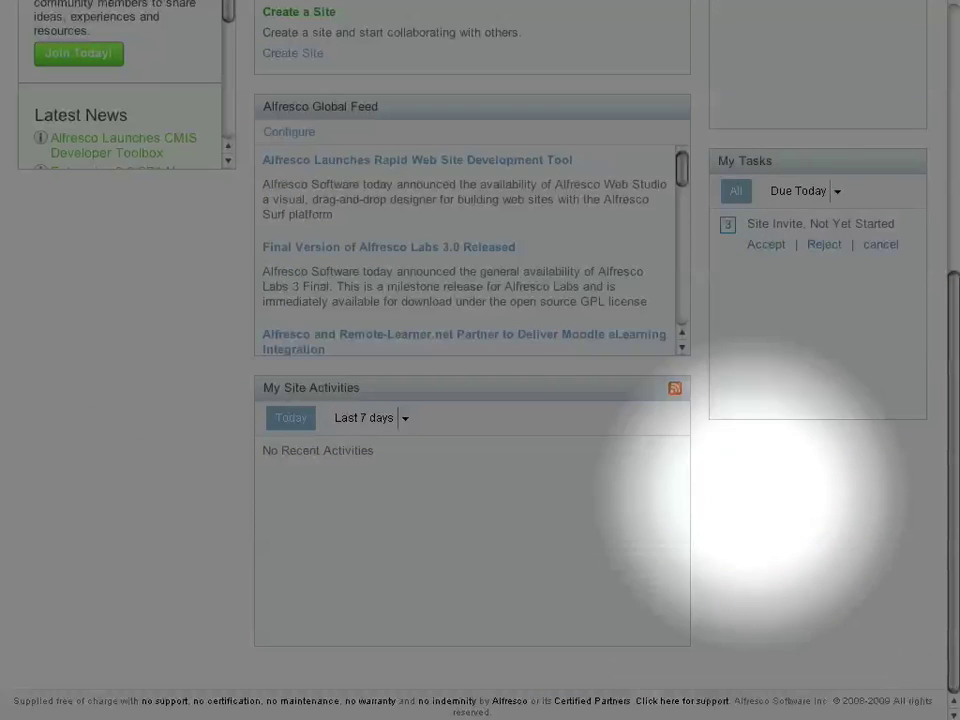
{"action": "left_click_drag", "start_coordinate": [746, 224], "coordinate": [894, 223]}
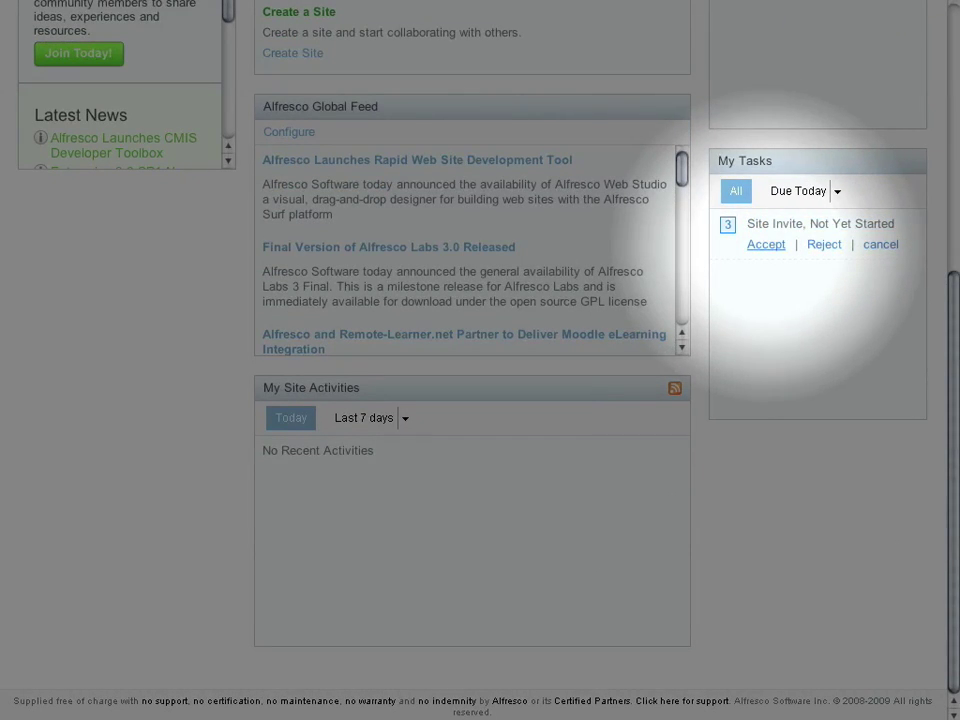
{"action": "left_click", "coordinate": [765, 245]}
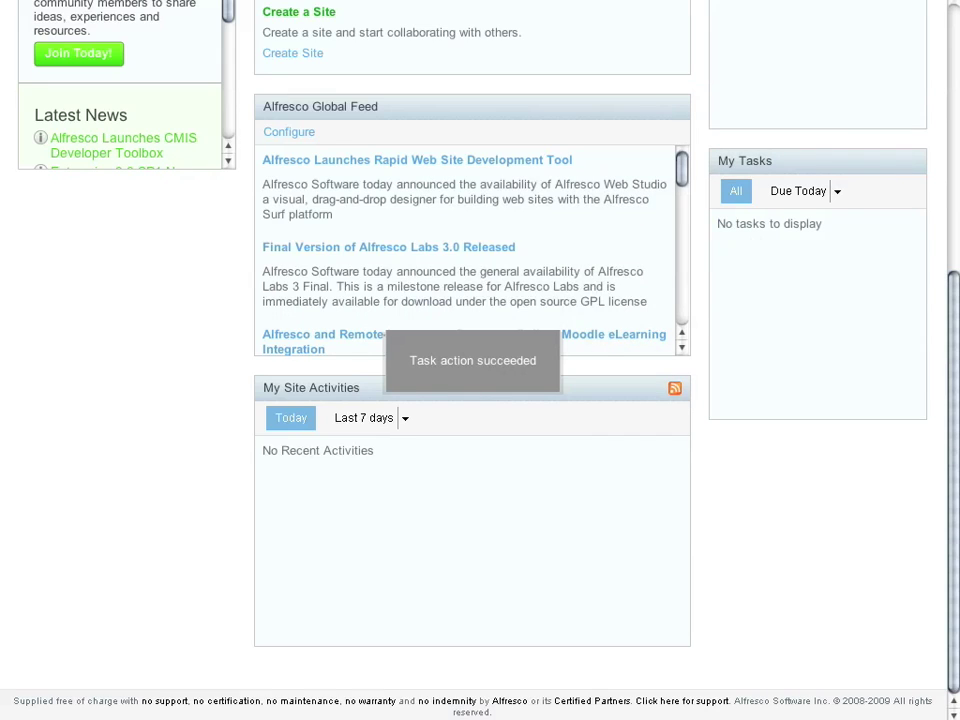
{"action": "scroll", "coordinate": [480, 360], "scroll_direction": "up", "scroll_amount": 5}
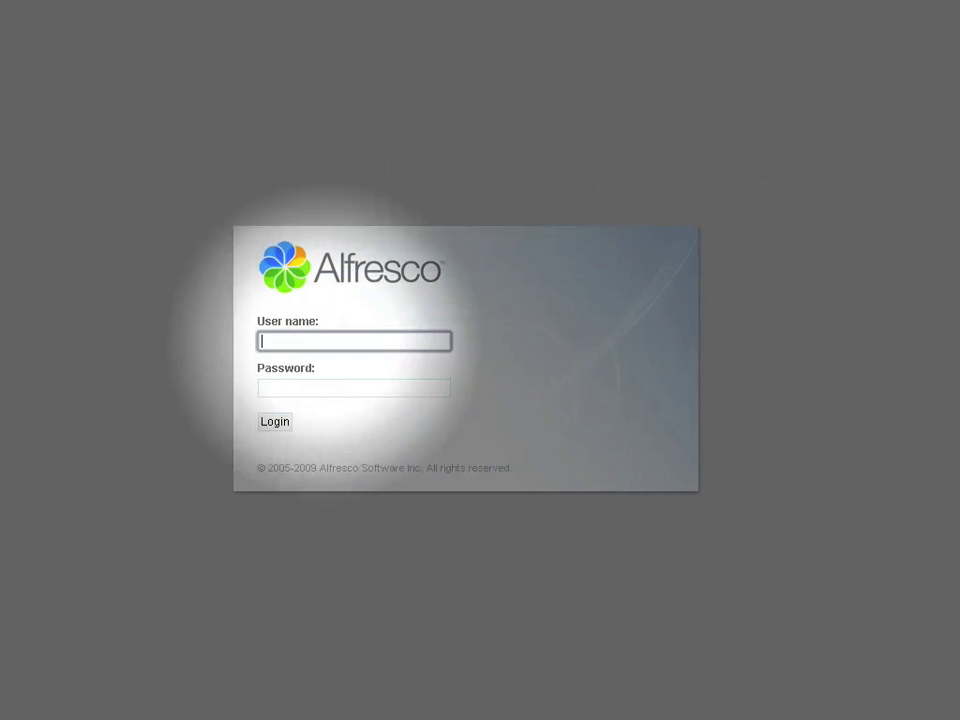
- Sign in with the site manager's user name and password and look over the dashboard
{"action": "key", "text": "Tab"}
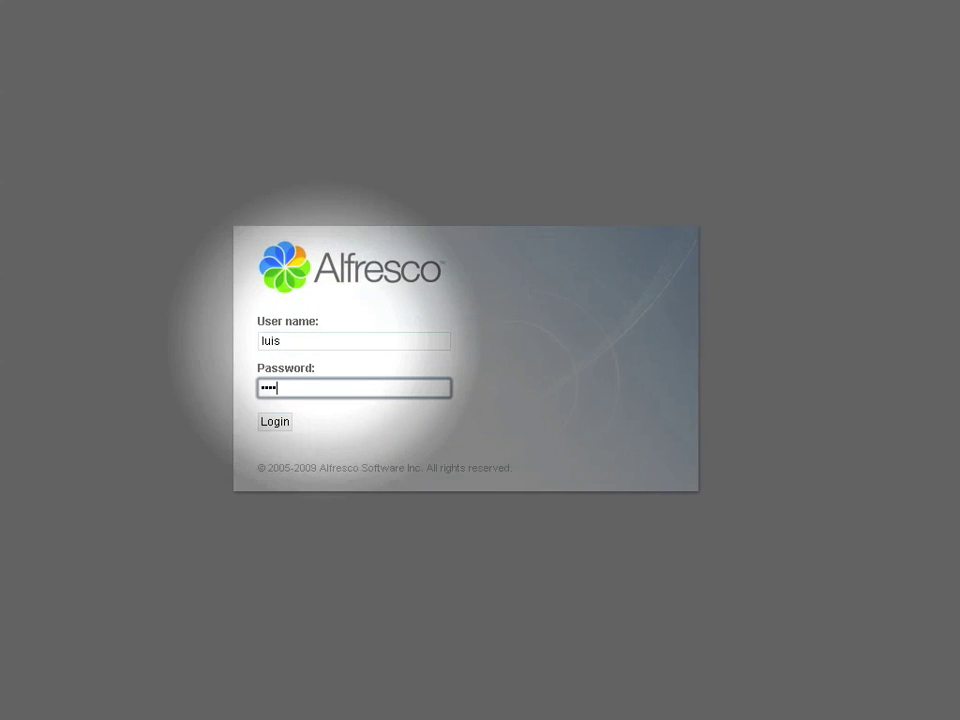
{"action": "key", "text": "Return"}
{"action": "scroll", "coordinate": [480, 360], "scroll_direction": "down", "scroll_amount": 2}
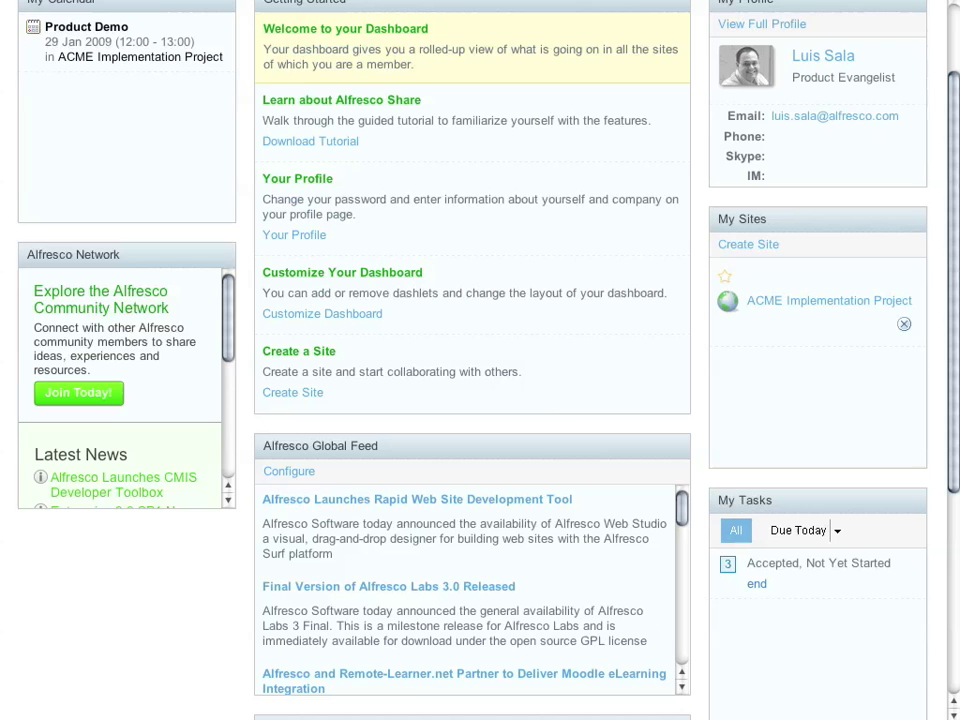
{"action": "scroll", "coordinate": [480, 360], "scroll_direction": "up", "scroll_amount": 2}
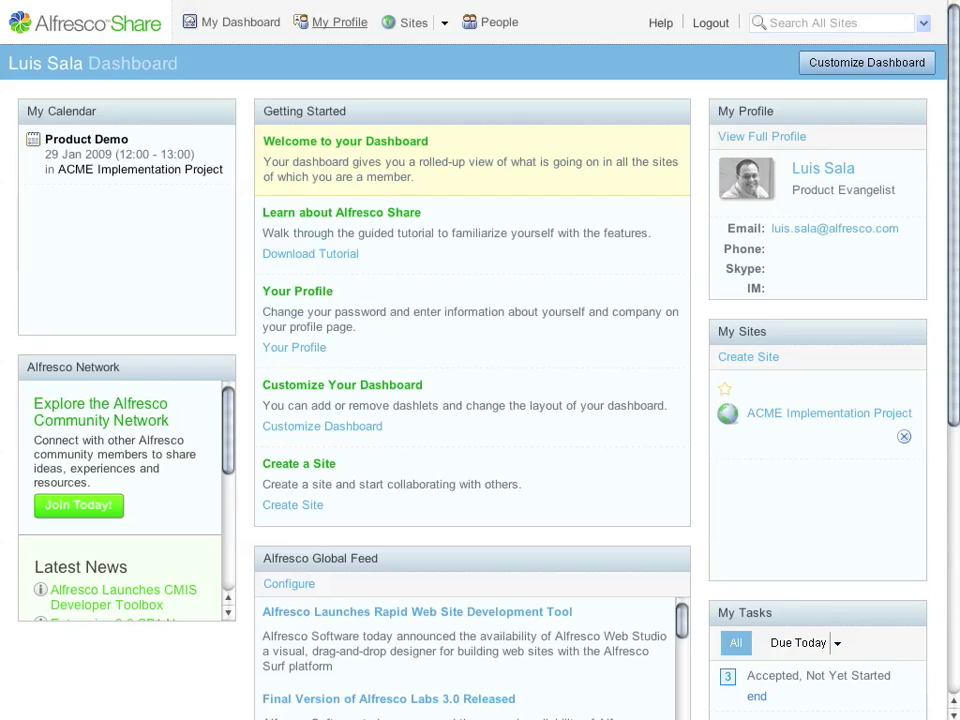
- Set the profile summary to 'Responsible for managing technical relationships with customers and partners.'
{"action": "left_click", "coordinate": [339, 22]}
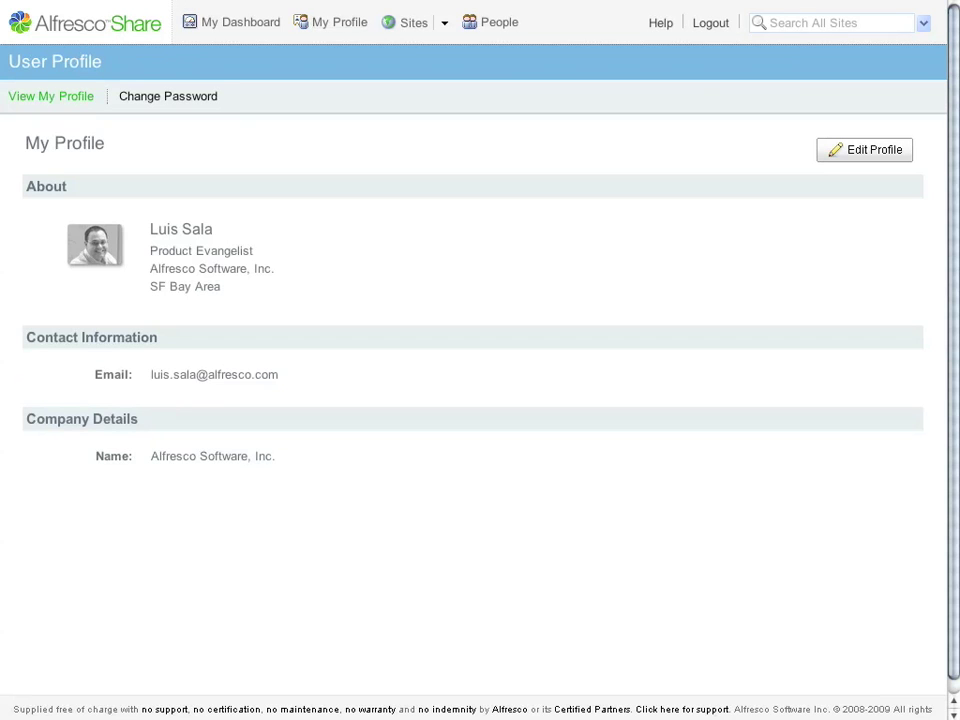
{"action": "left_click", "coordinate": [148, 257]}
{"action": "type", "text": "Responsible for managing technical rel"}
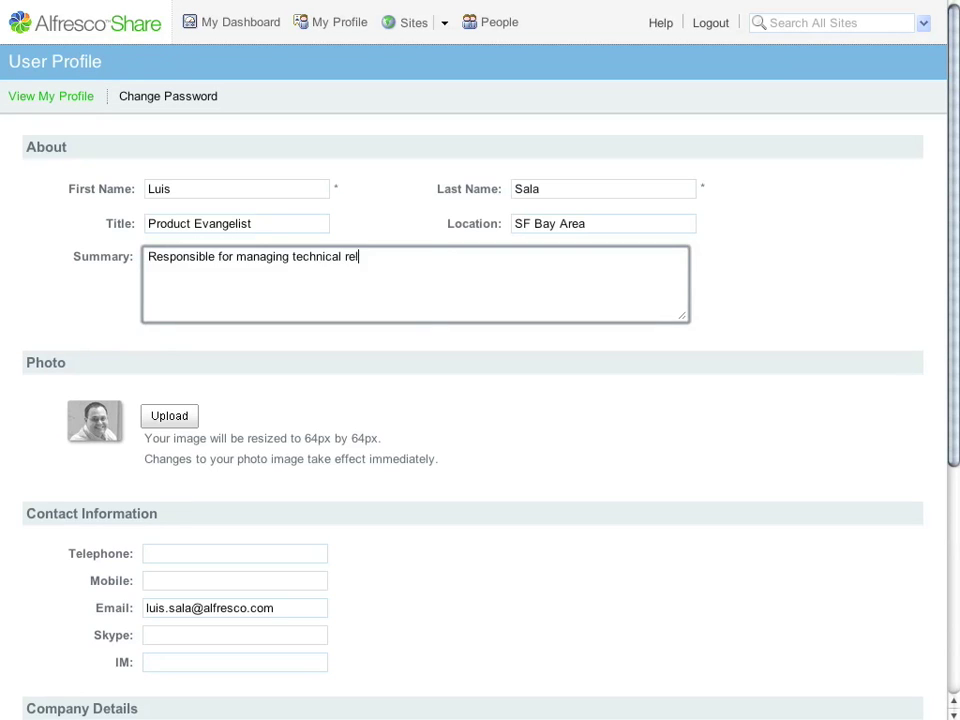
{"action": "type", "text": "ationships with custo"}
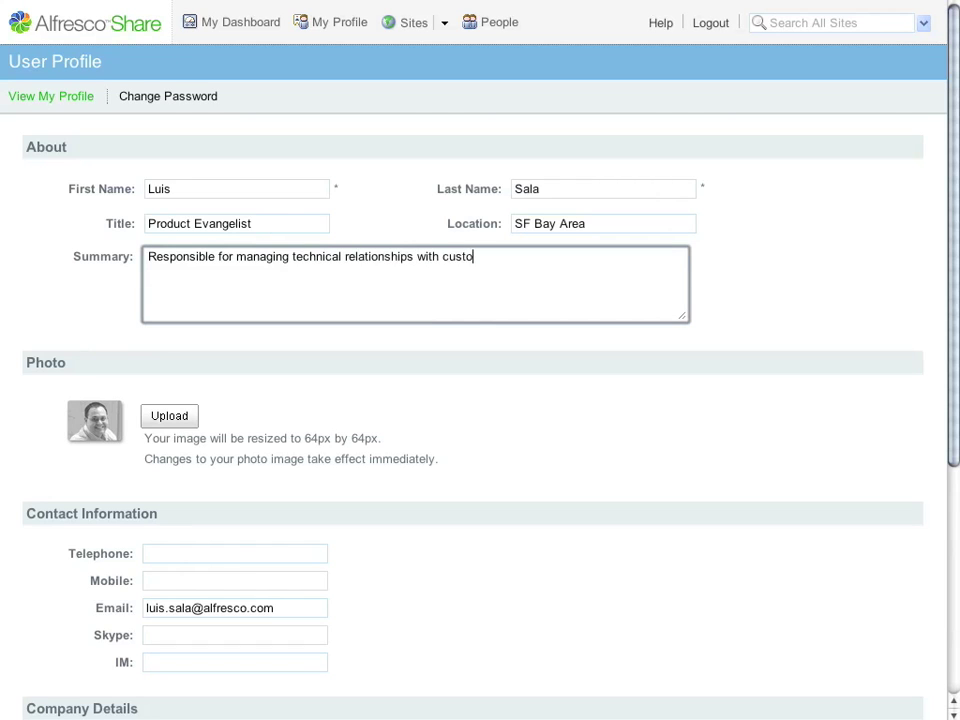
{"action": "type", "text": "mers and partners."}
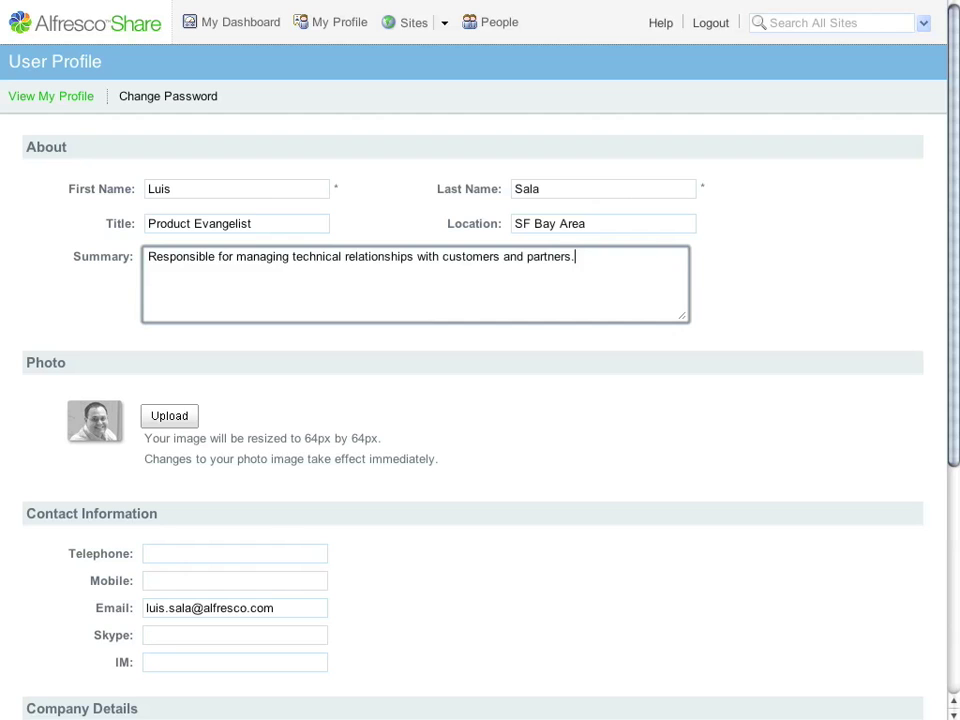
- Add the contact telephone number and save the profile
{"action": "scroll", "coordinate": [480, 360], "scroll_direction": "down", "scroll_amount": 1}
{"action": "scroll", "coordinate": [480, 360], "scroll_direction": "down", "scroll_amount": 5}
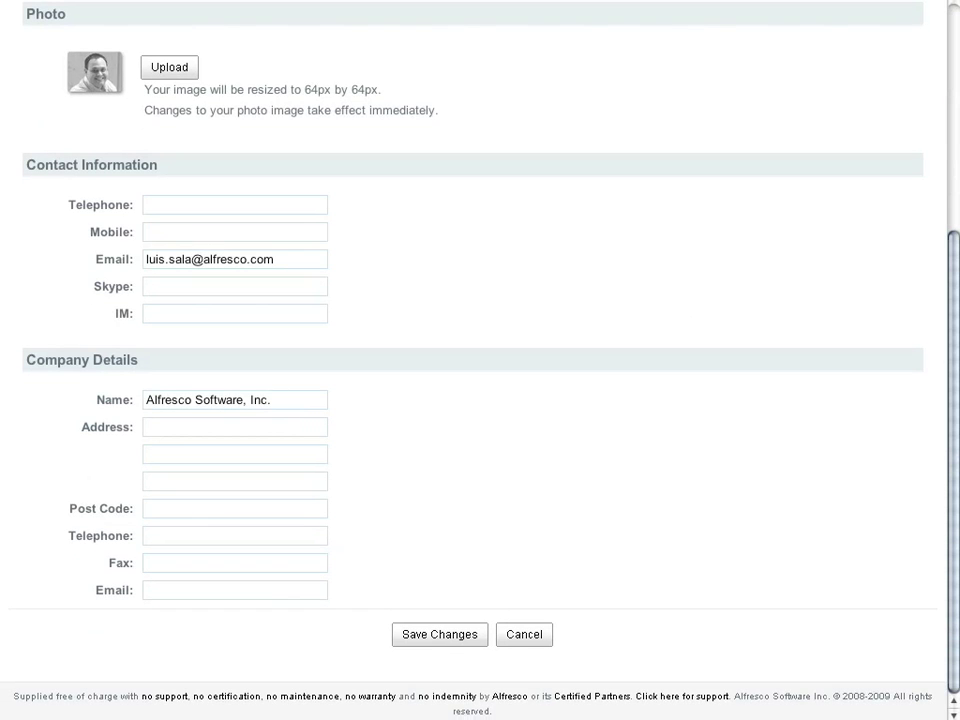
{"action": "left_click", "coordinate": [235, 204]}
{"action": "type", "text": "415-55-"}
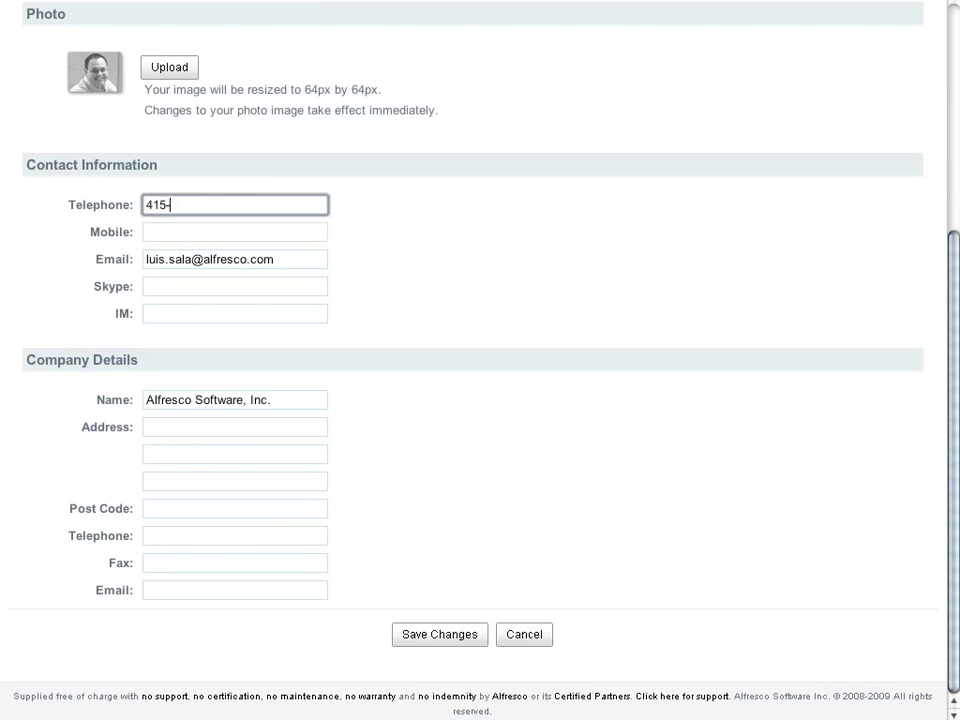
{"action": "type", "text": "5-1234"}
{"action": "left_click", "coordinate": [440, 634]}
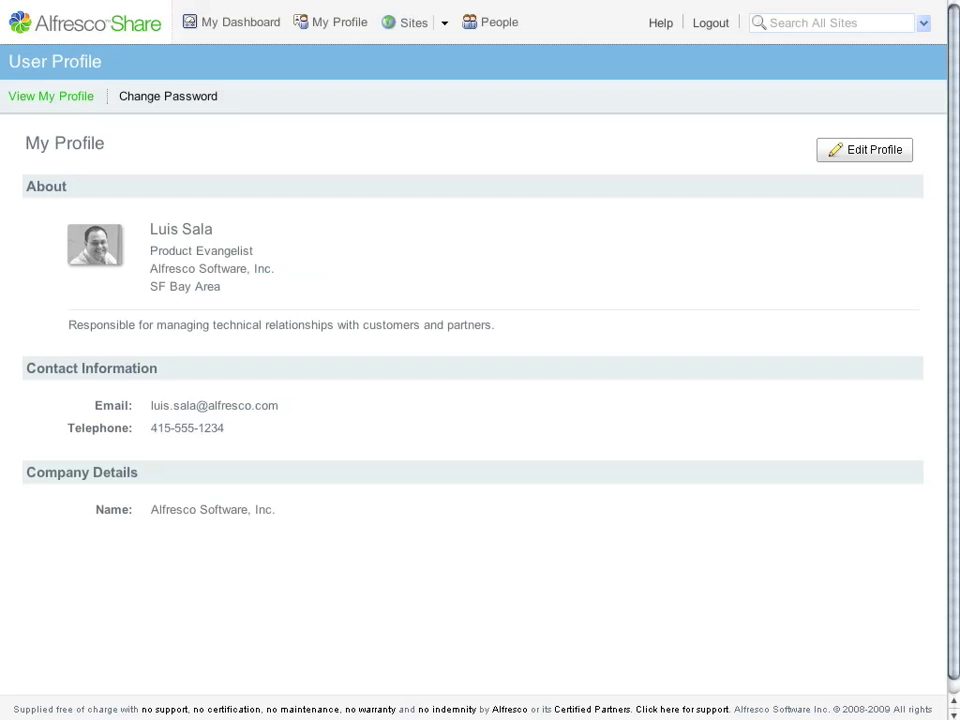
{"action": "scroll", "coordinate": [480, 360], "scroll_direction": "down", "scroll_amount": 1}
{"action": "scroll", "coordinate": [480, 360], "scroll_direction": "up", "scroll_amount": 1}
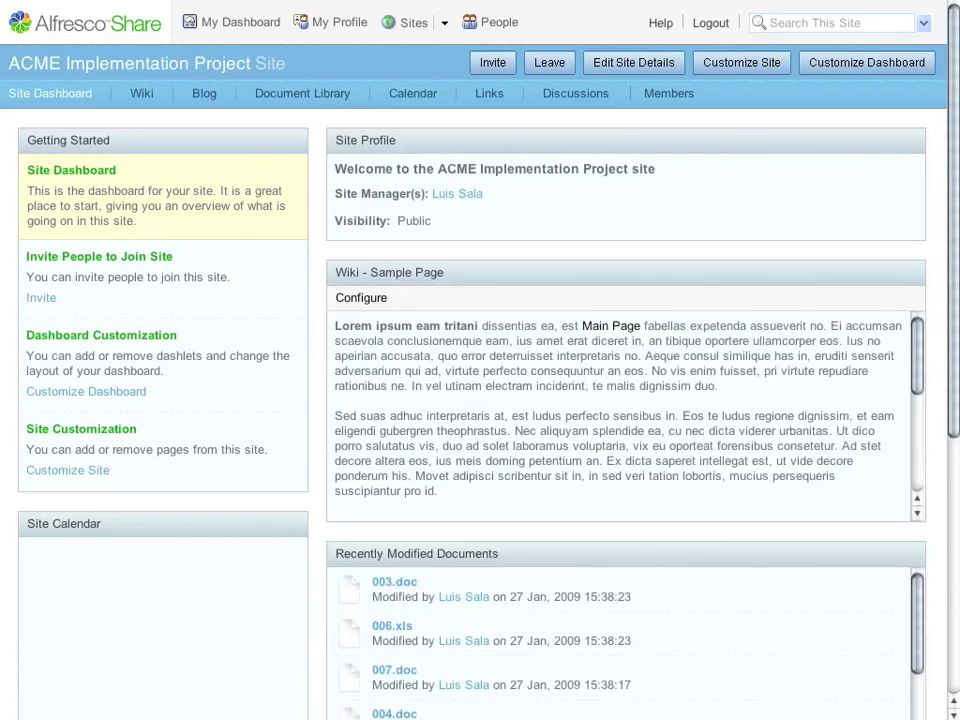
- Scroll the site dashboard to review Site Colleagues and Site Activities
{"action": "scroll", "coordinate": [480, 360], "scroll_direction": "down", "scroll_amount": 5}
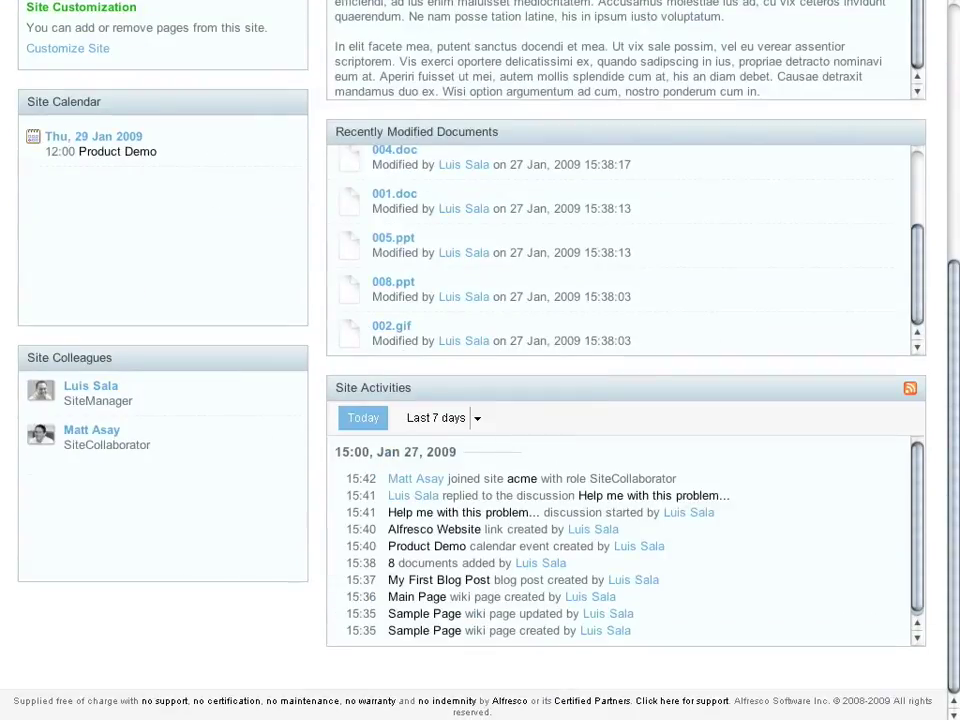
{"action": "scroll", "coordinate": [626, 400], "scroll_direction": "up", "scroll_amount": 5}
{"action": "scroll", "coordinate": [626, 400], "scroll_direction": "down", "scroll_amount": 5}
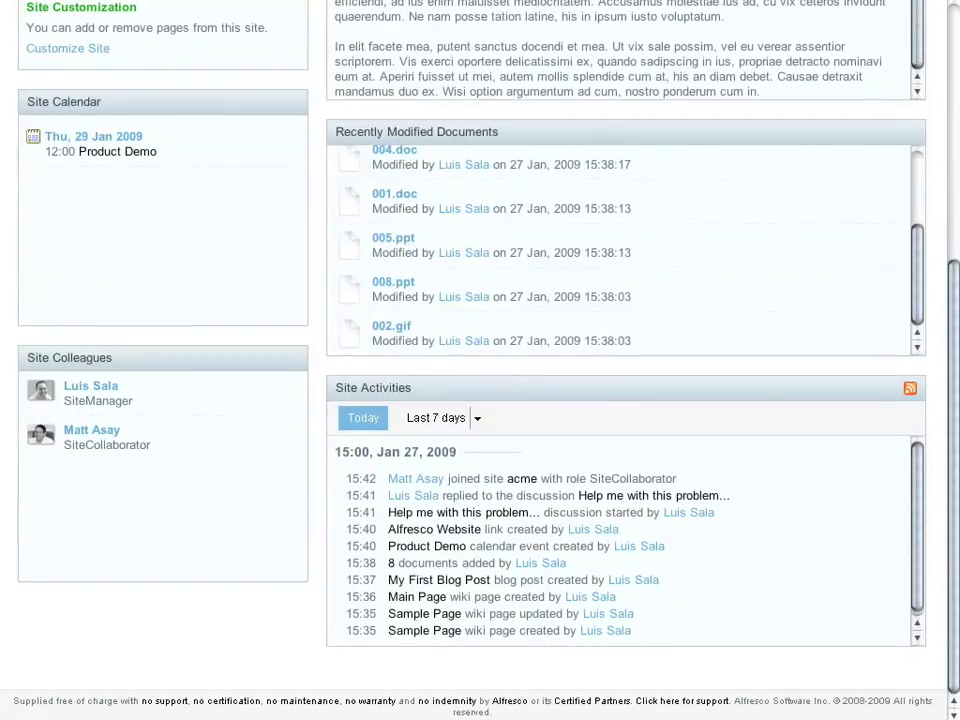